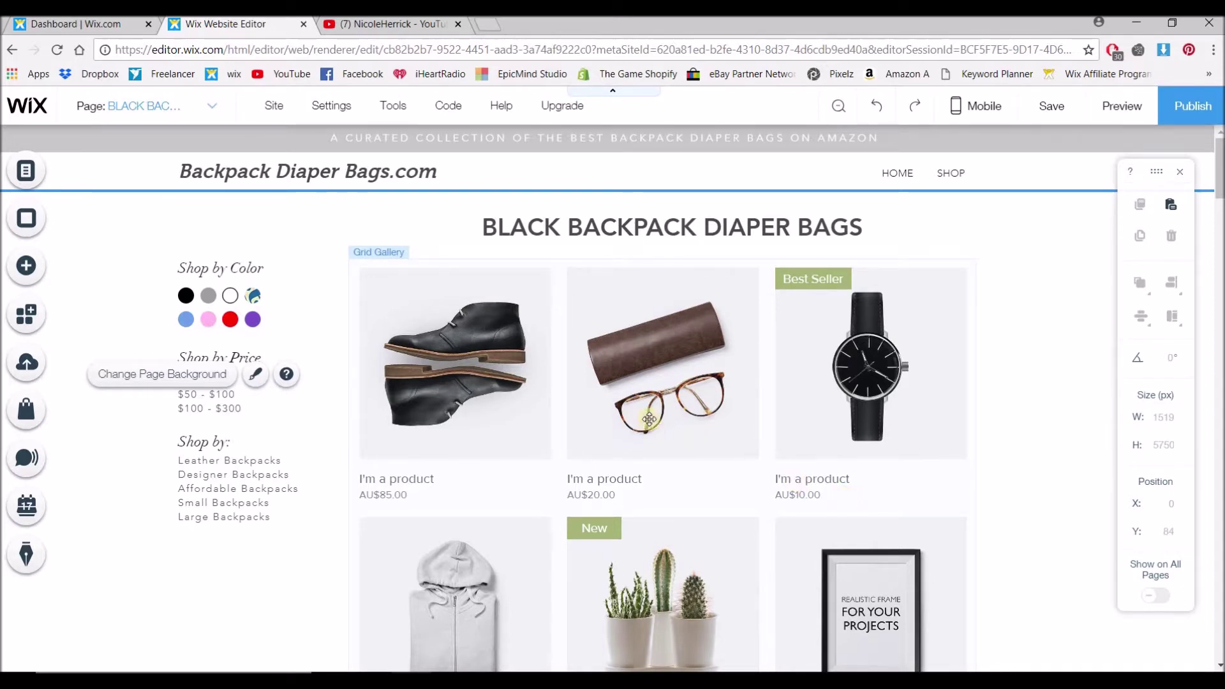
Step: Preview the site, follow the Designer Backpacks sidebar link to its page, and return to the editor
left_click(1124, 111)
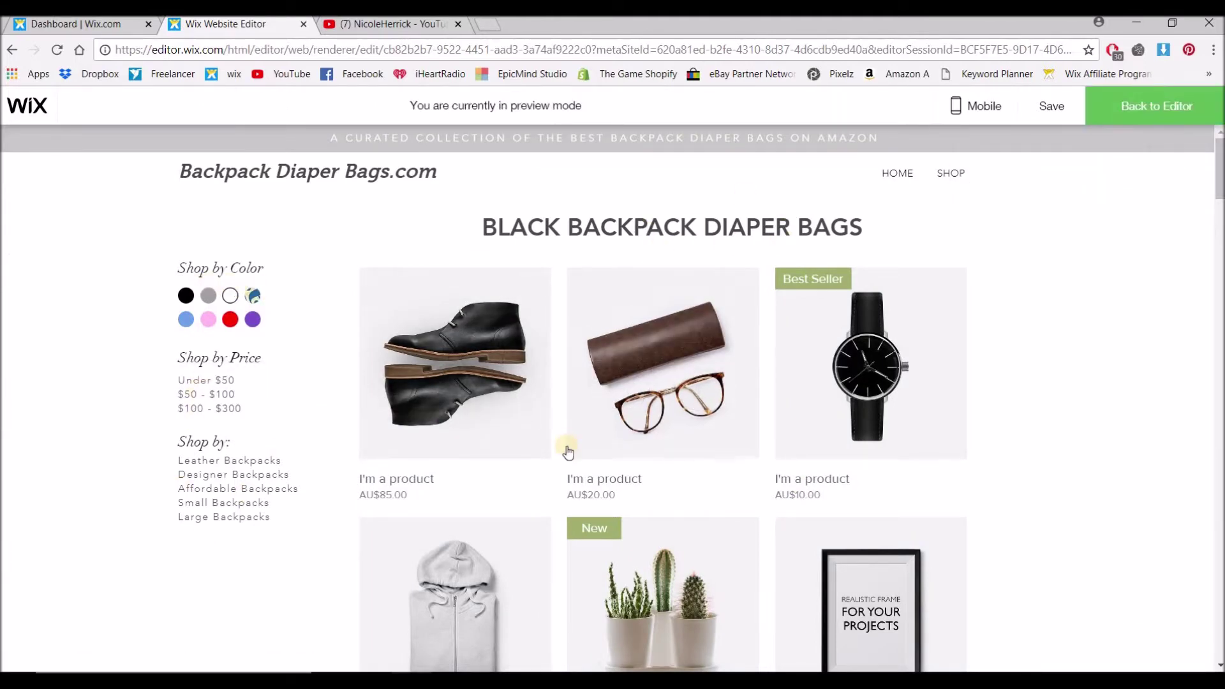
left_click(204, 479)
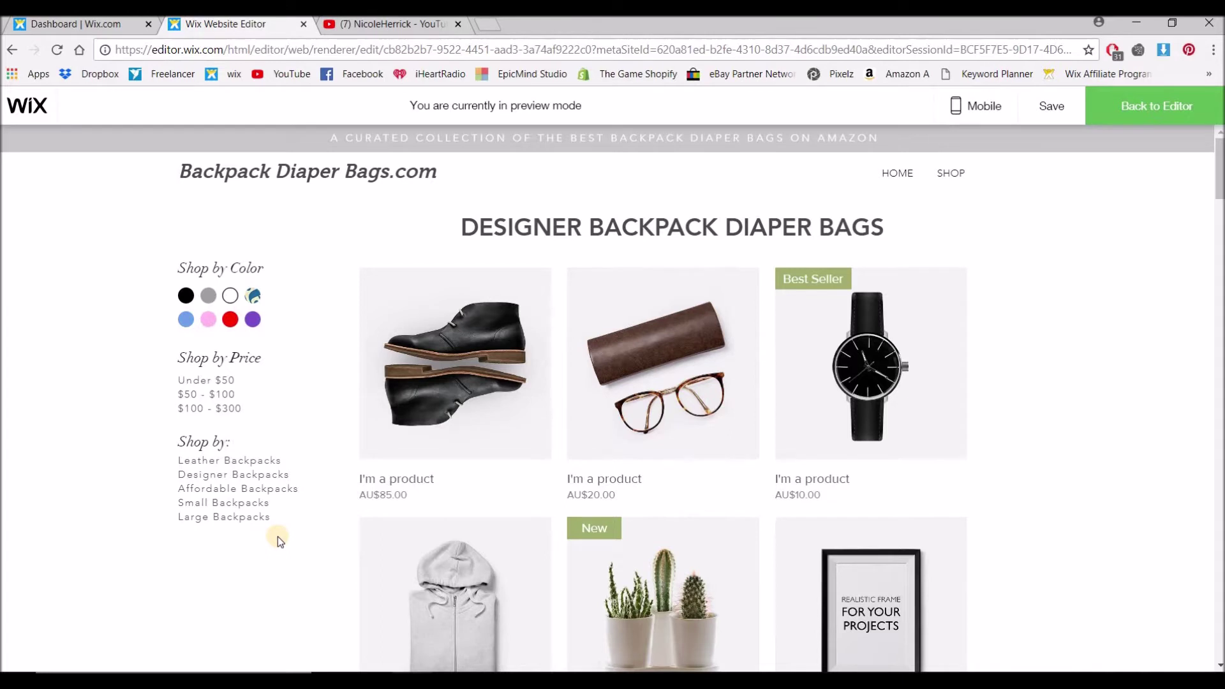
left_click(1160, 111)
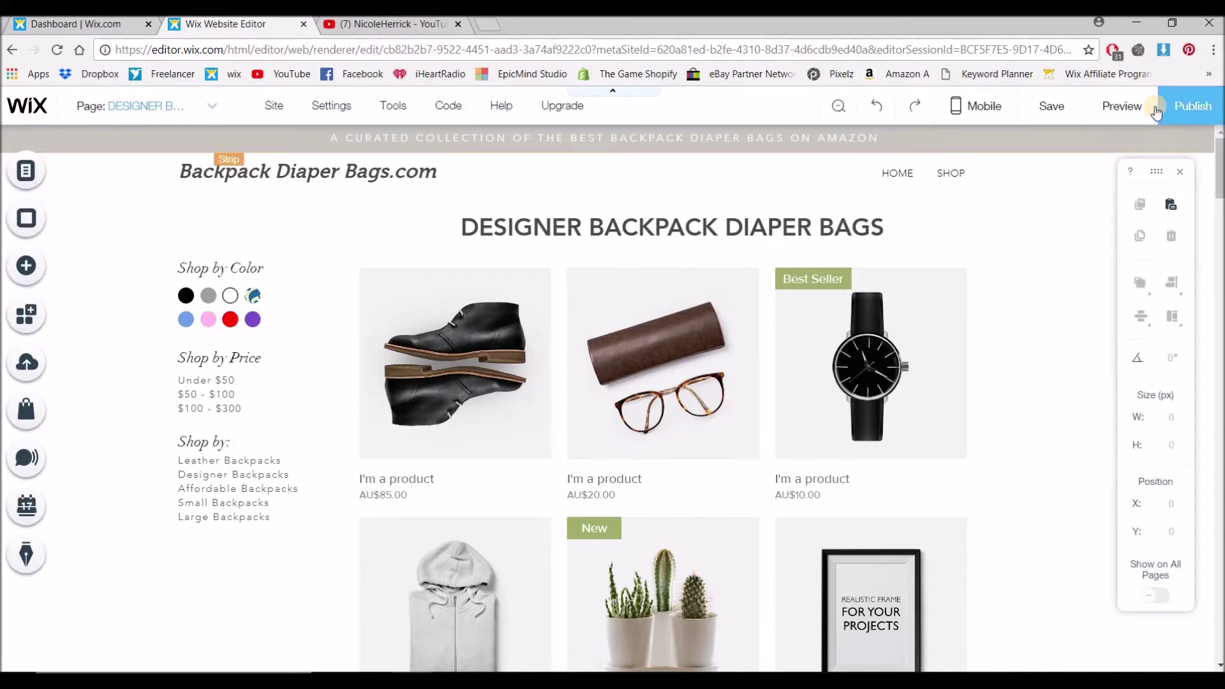
Step: Ungroup the sidebar shopping filter elements and select the "Shop by Color" heading on its own
left_click(237, 613)
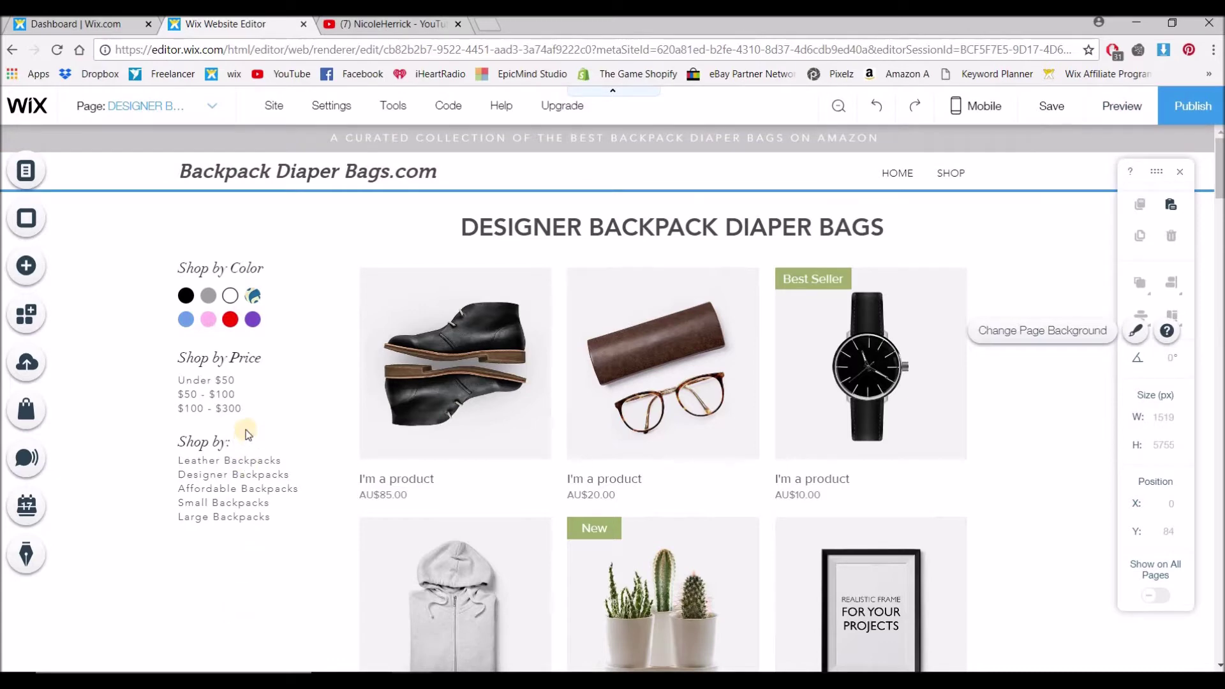
left_click(225, 295)
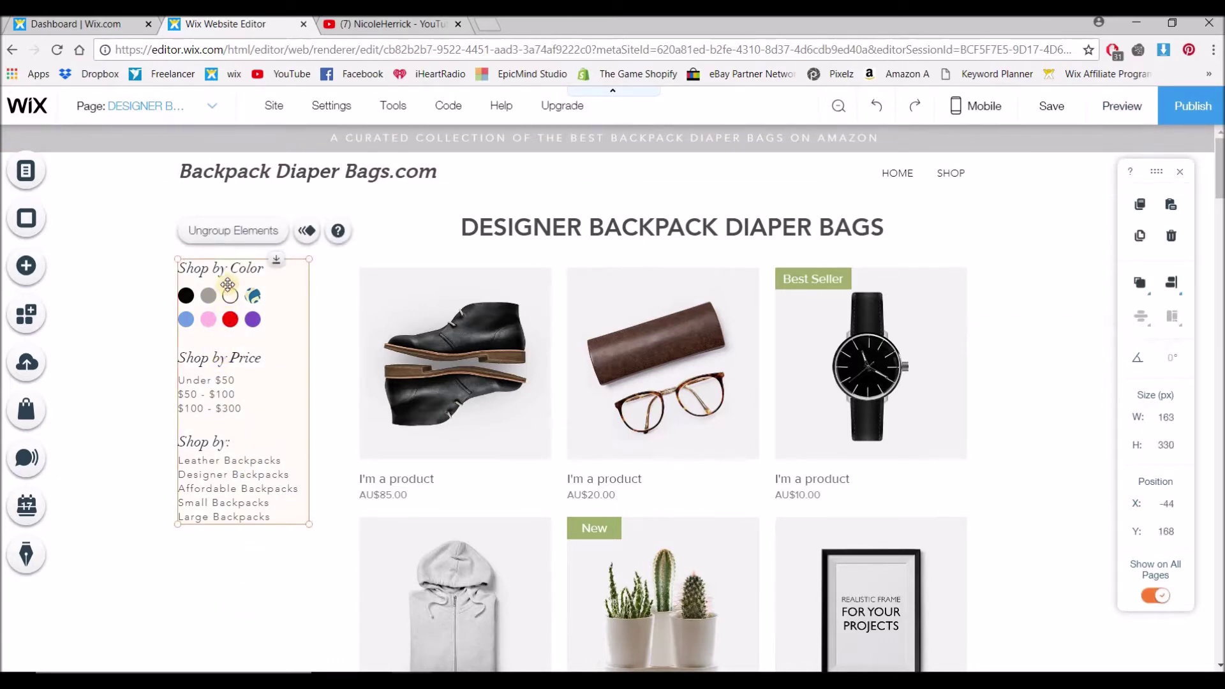
left_click(244, 232)
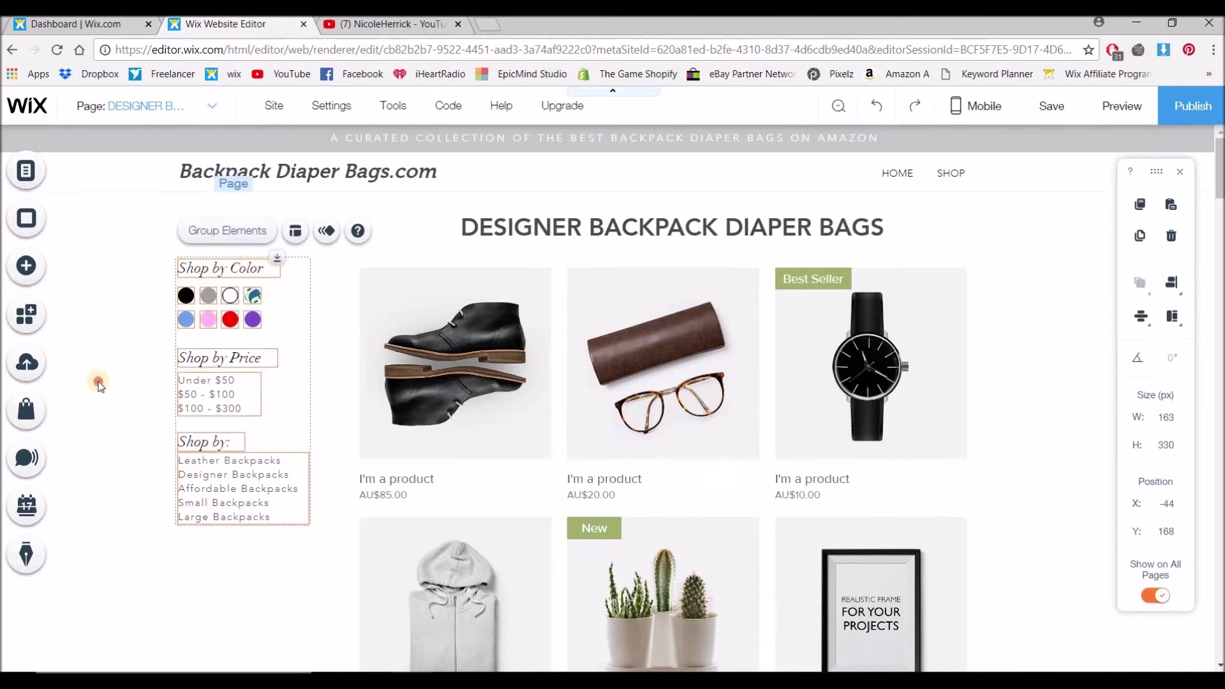
left_click(181, 273)
left_click(248, 268)
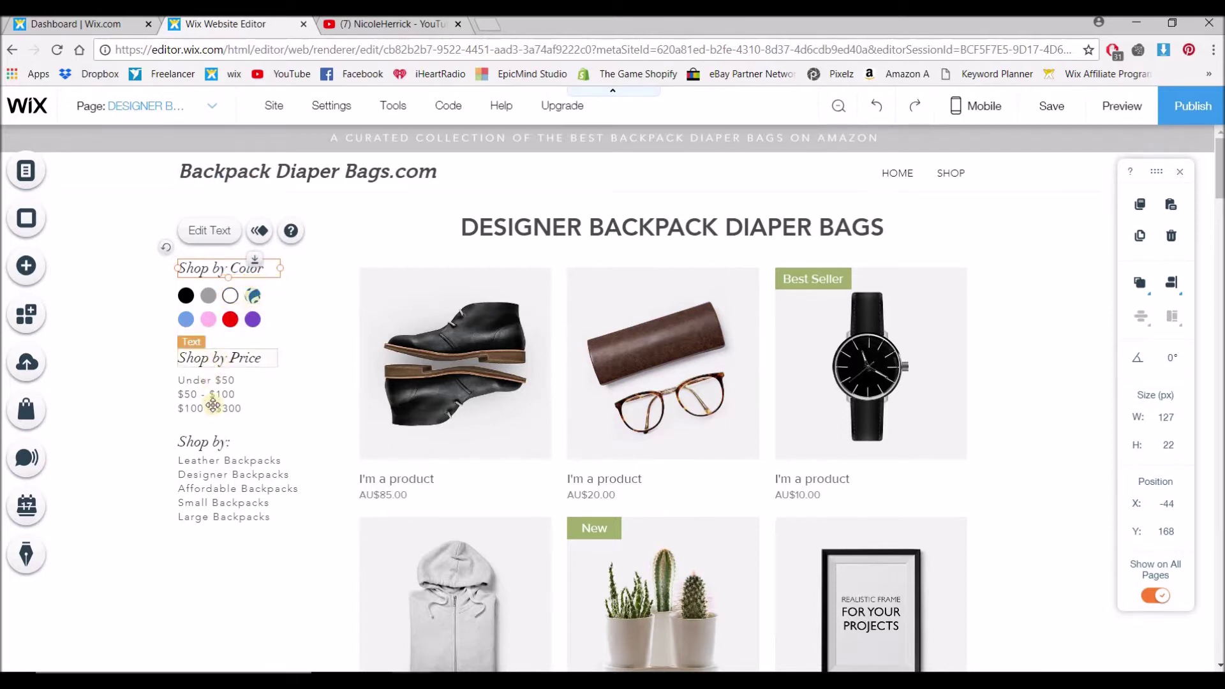
Step: Examine the link settings of the "Leather Backpacks" text in the sidebar list and leave text editing
double_click(221, 494)
left_click(237, 489)
left_click_drag(285, 462, 177, 461)
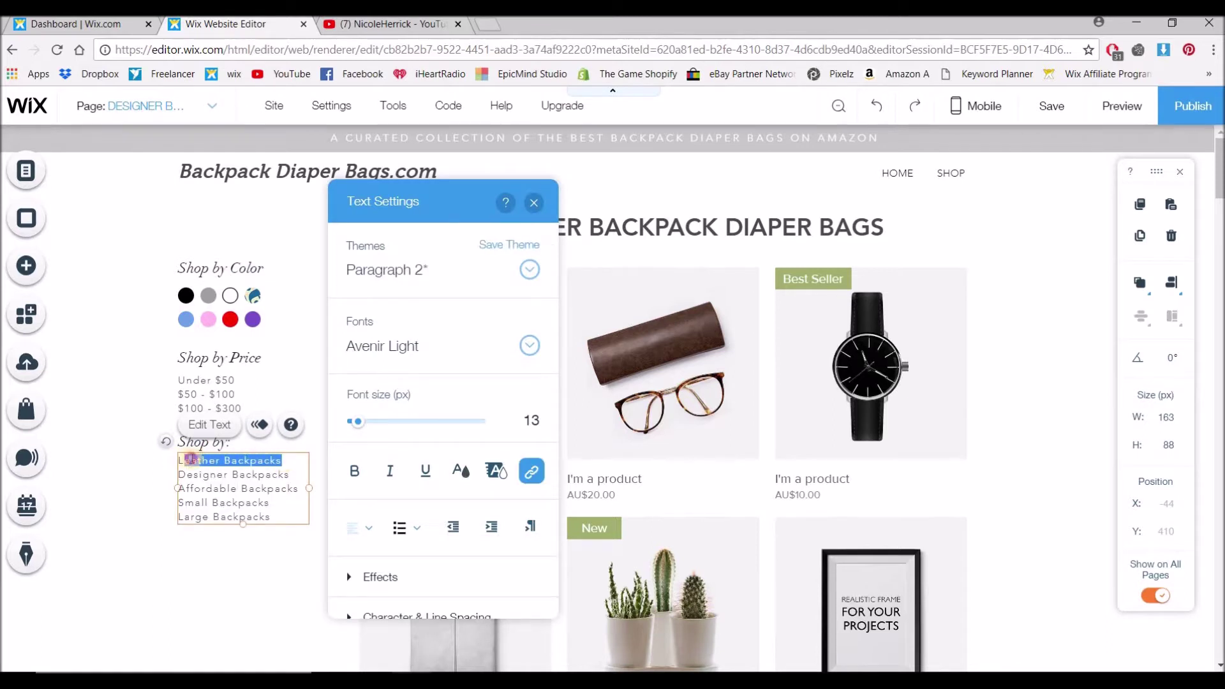
left_click(528, 478)
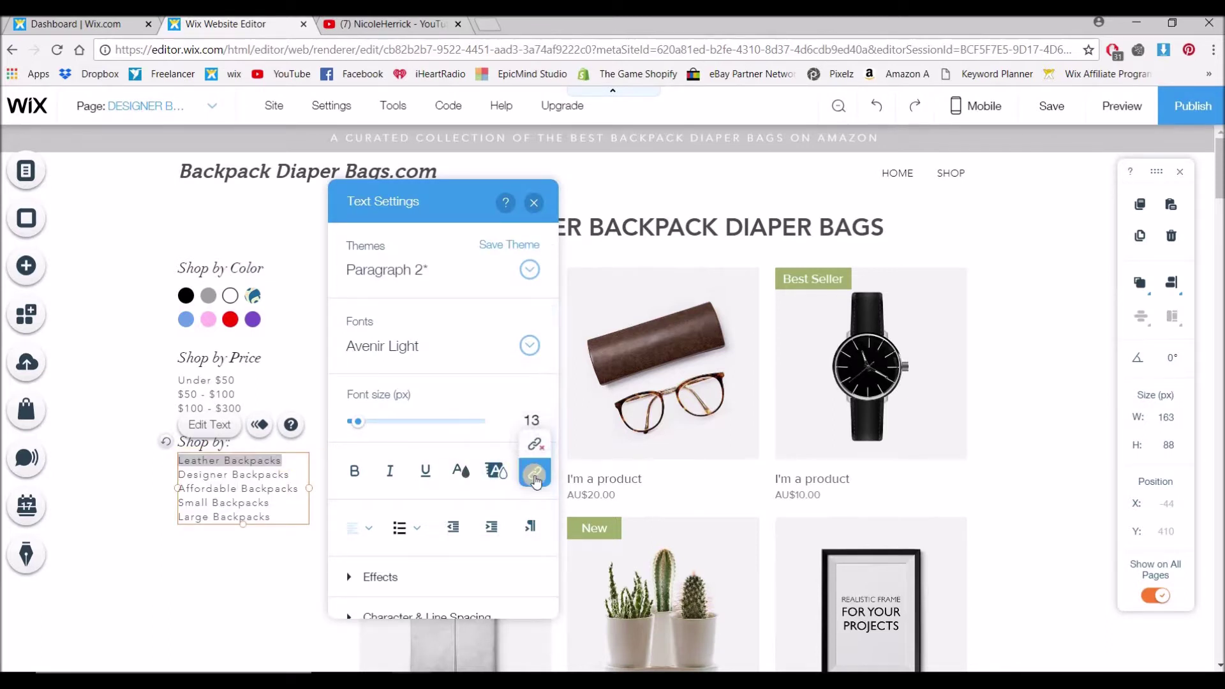
left_click(805, 481)
left_click(268, 460)
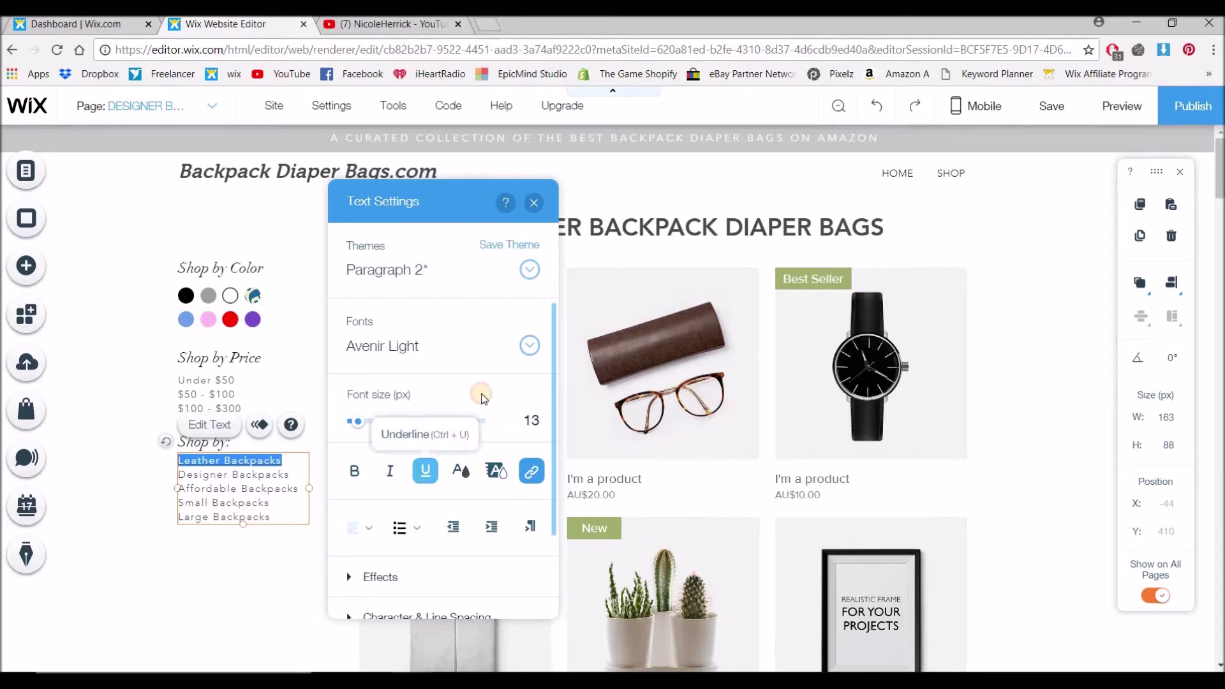
left_click(534, 203)
left_click(214, 605)
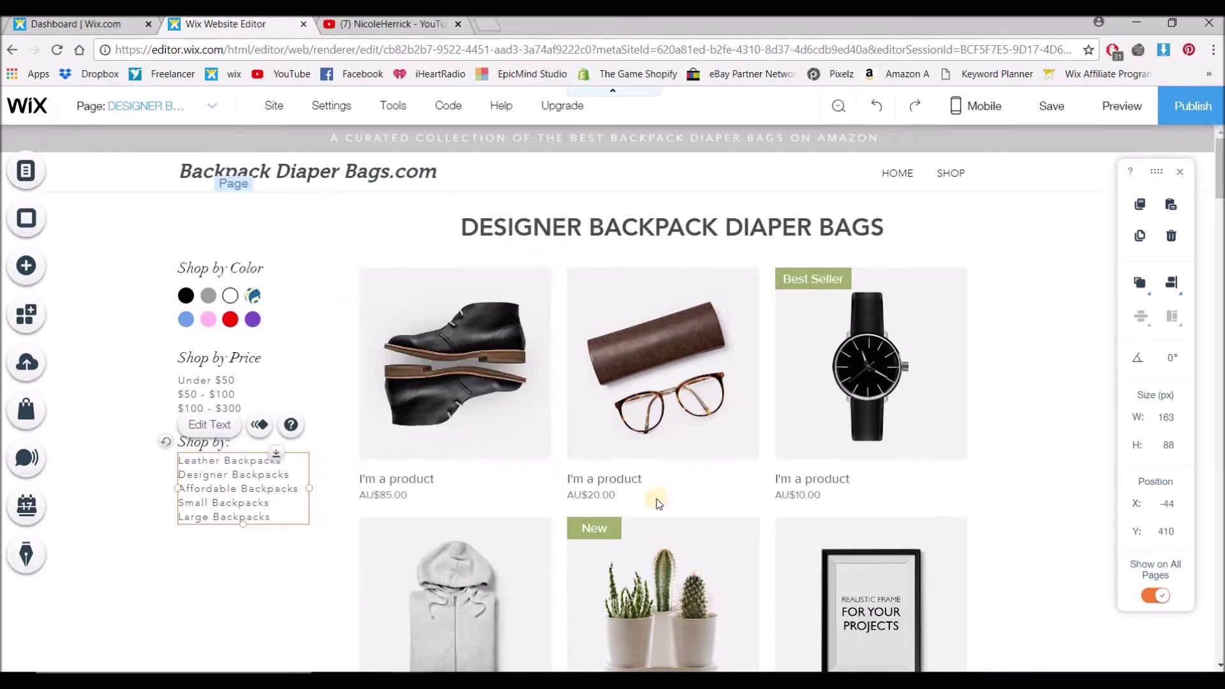
Step: Open product management for the grid gallery on the Designer Backpacks page, then return to the page
left_click(830, 324)
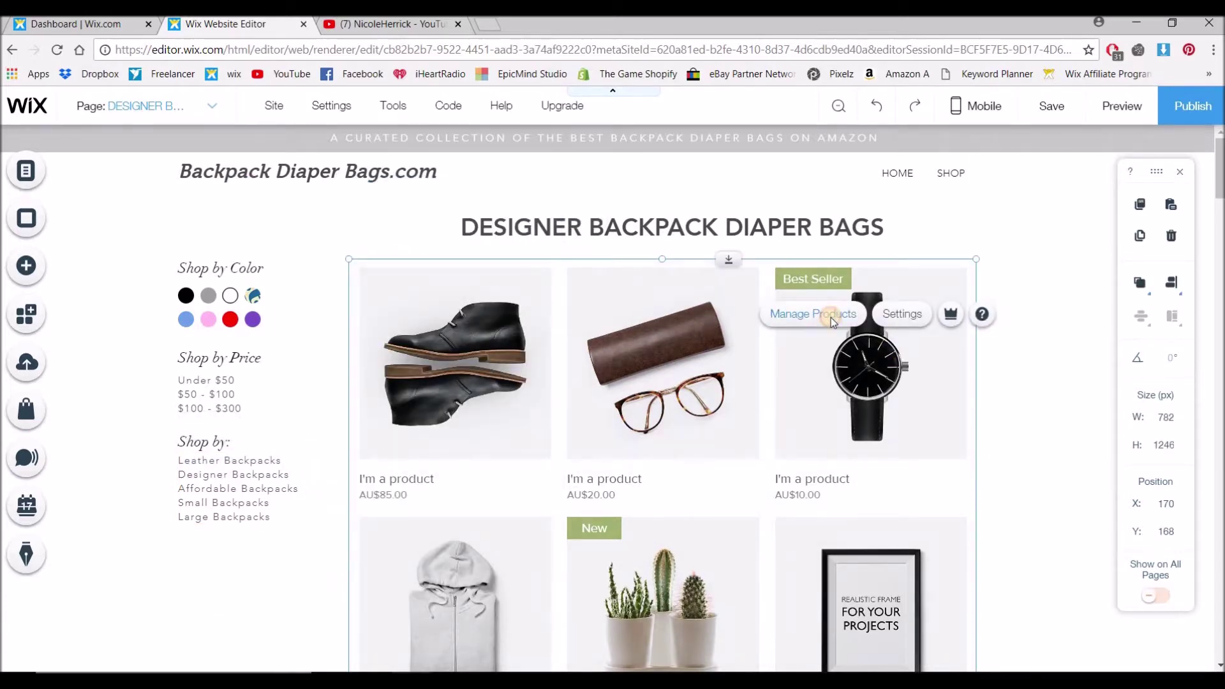
left_click(833, 316)
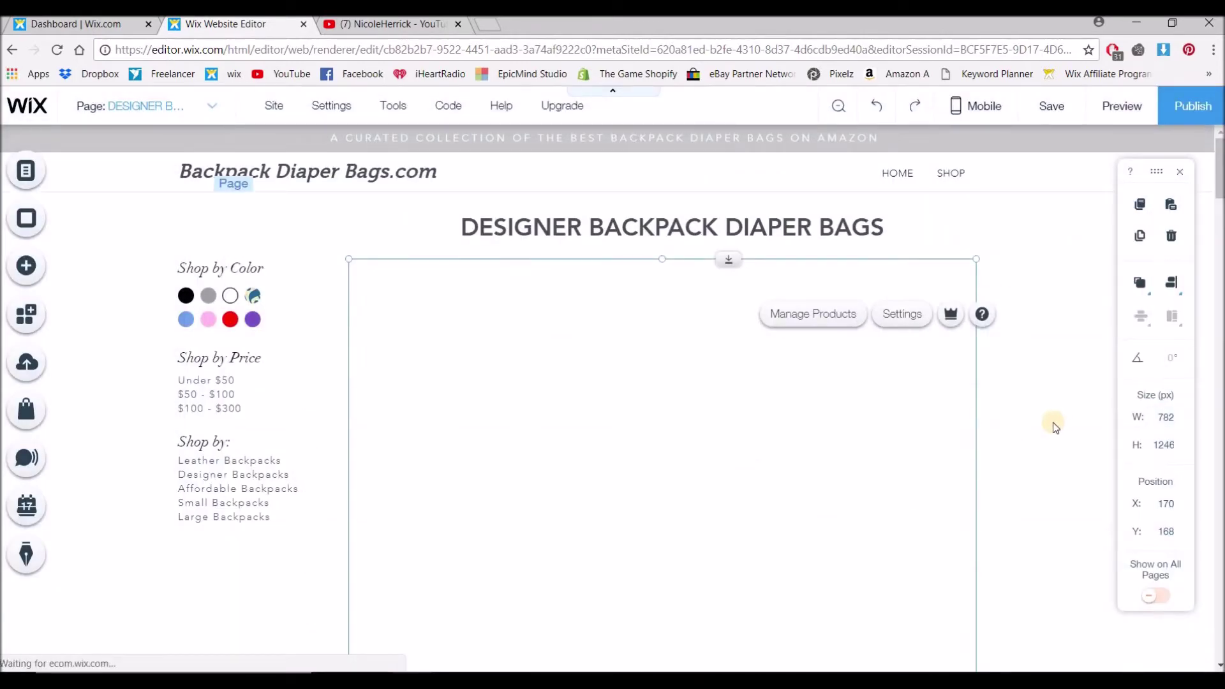
left_click(1051, 422)
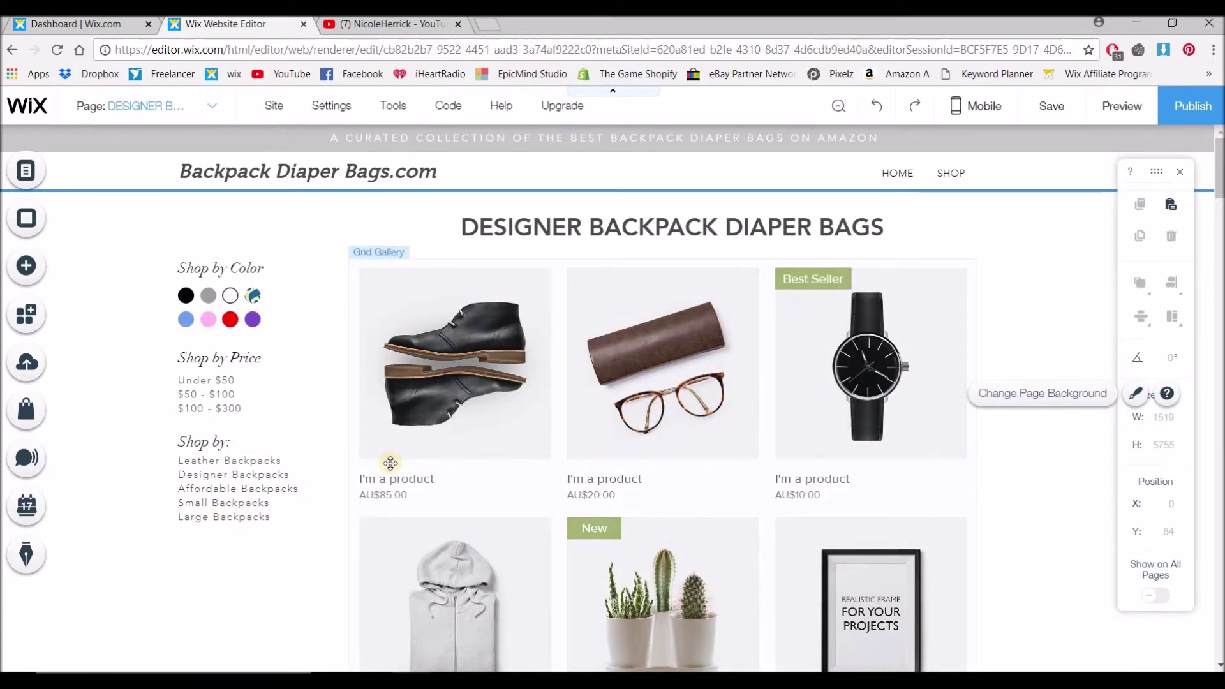
Step: On the blank New Page, add three vertical ruler guides at about -40, 200 and 250 px
left_click(210, 108)
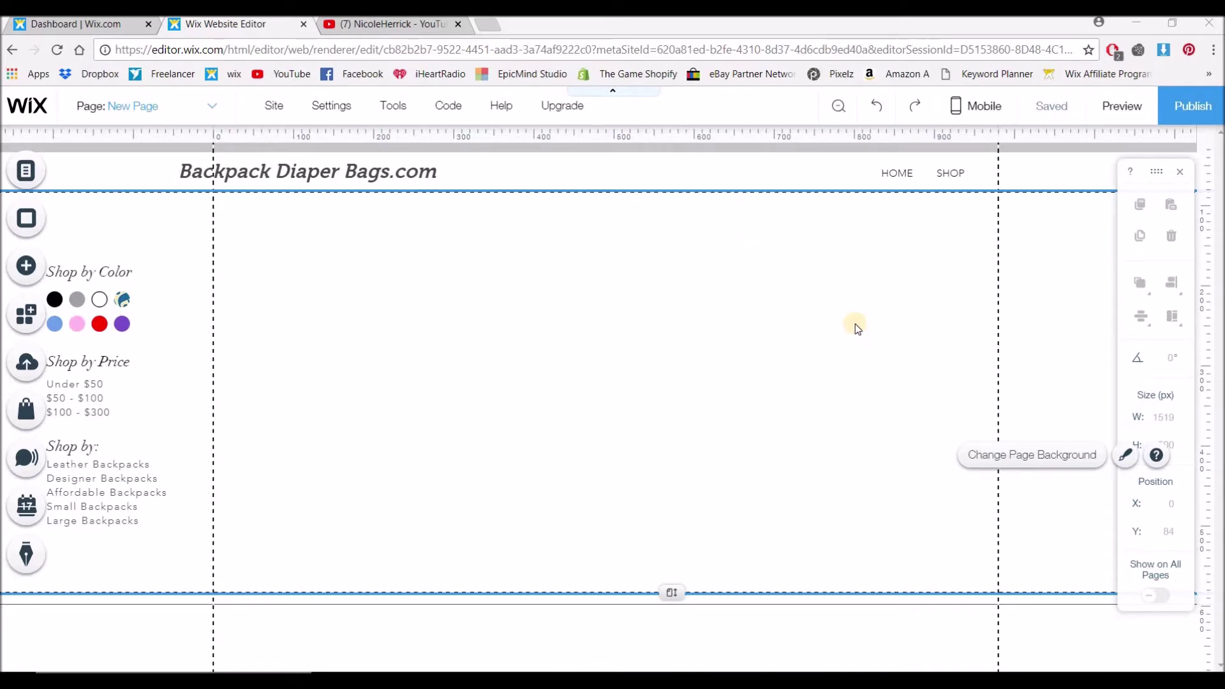
left_click(403, 111)
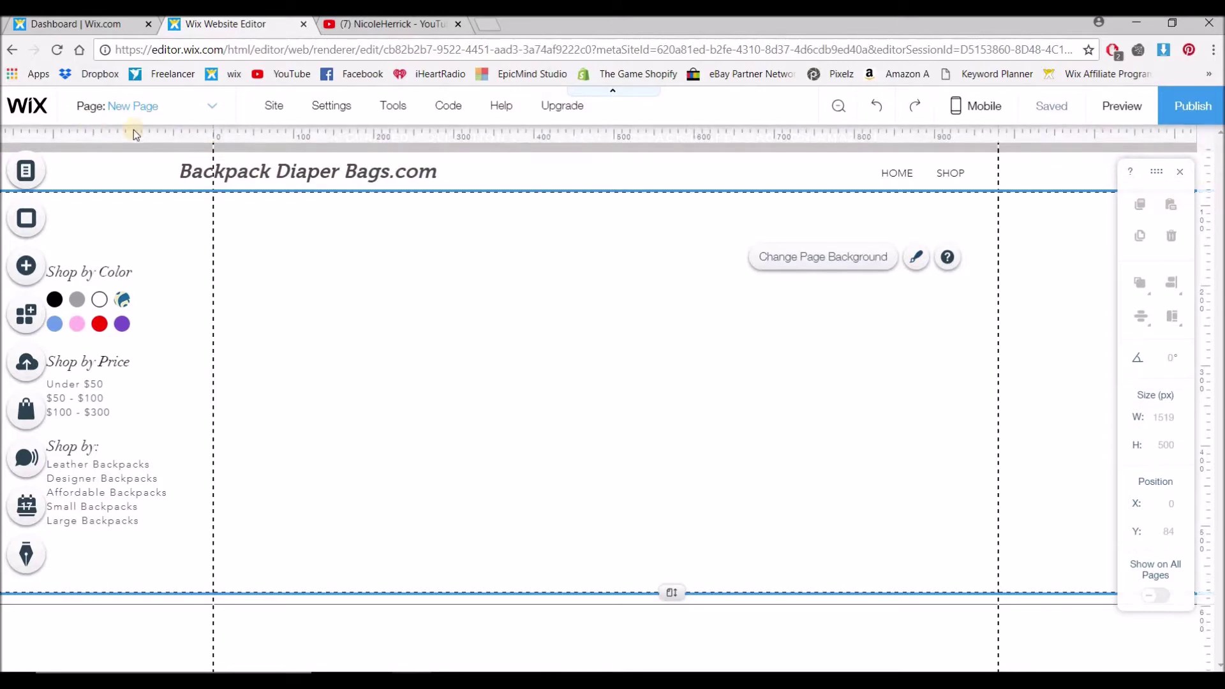
left_click(179, 135)
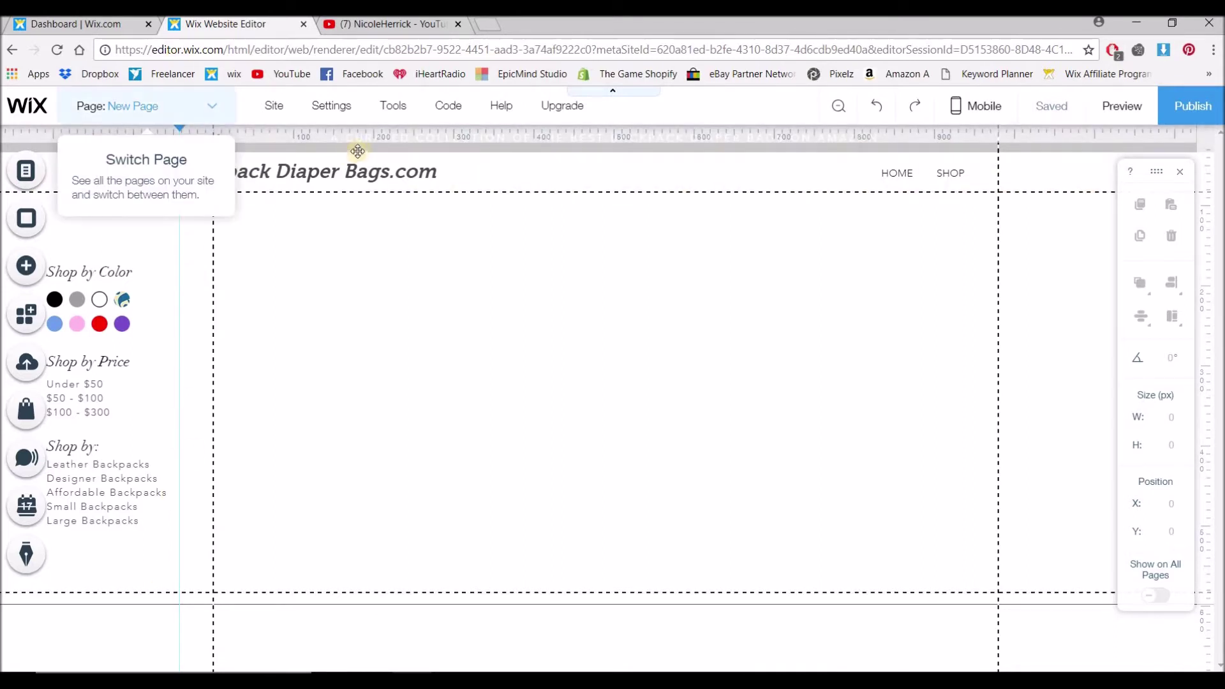
left_click(370, 135)
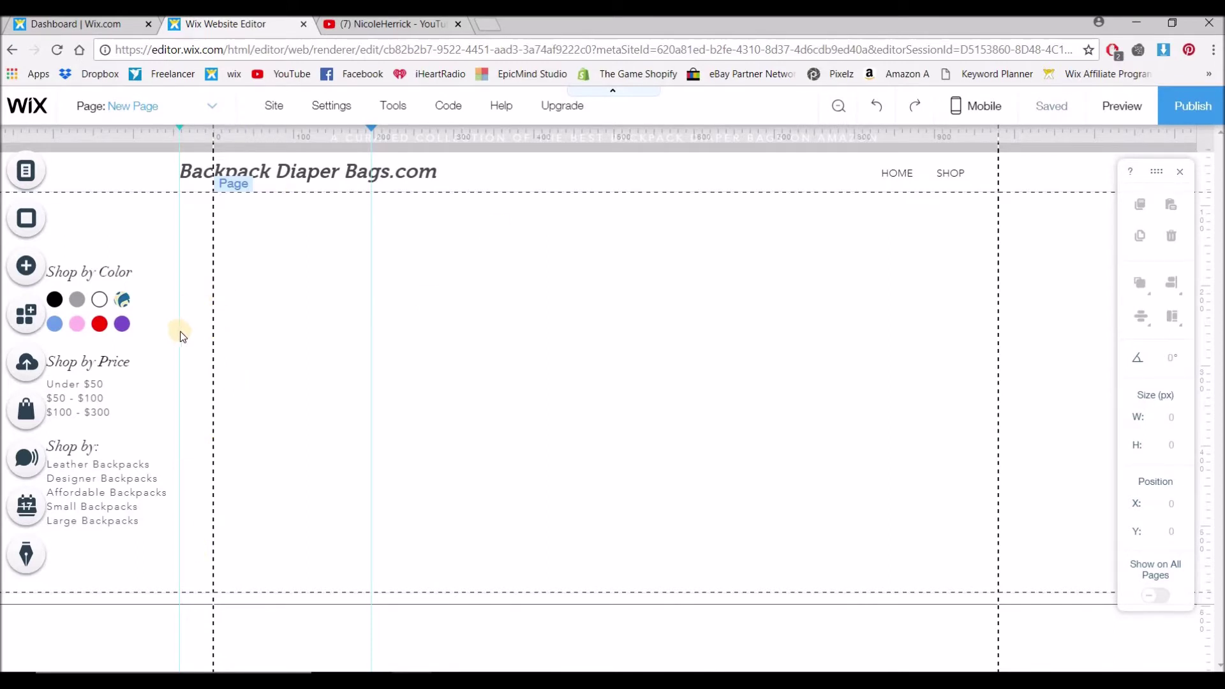
left_click(412, 134)
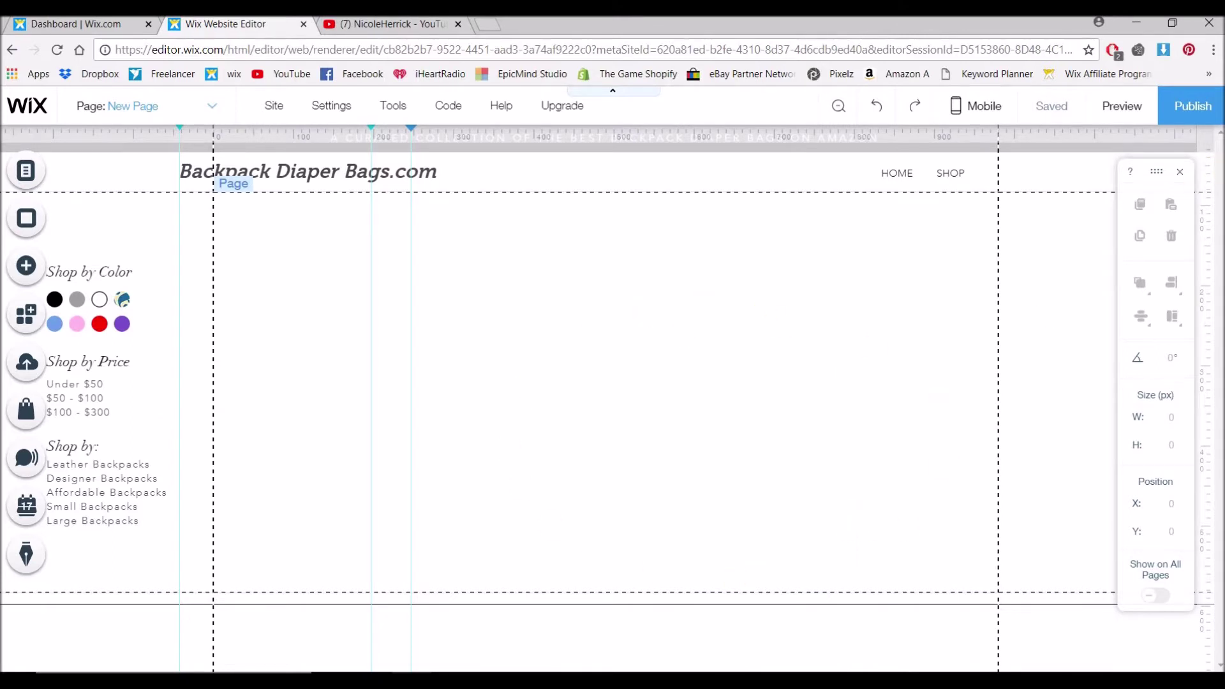
Step: Add three horizontal ruler guides below the header at about 110, 155 and 185 px
left_click(1210, 213)
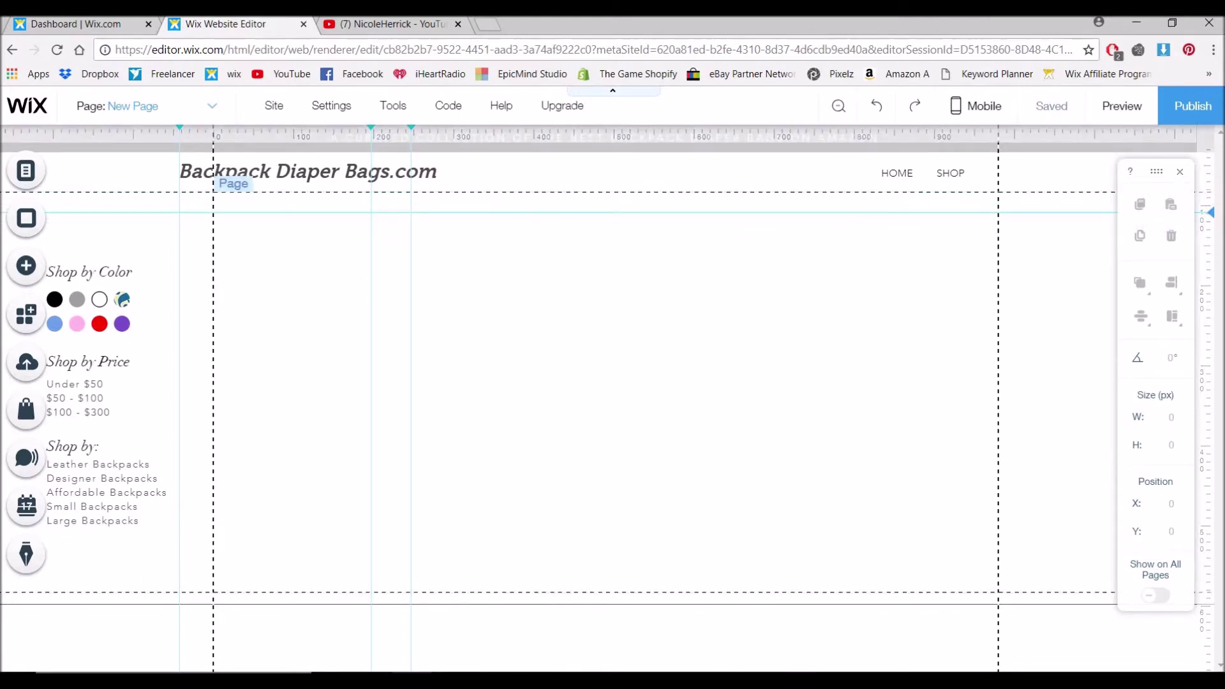
left_click(1210, 249)
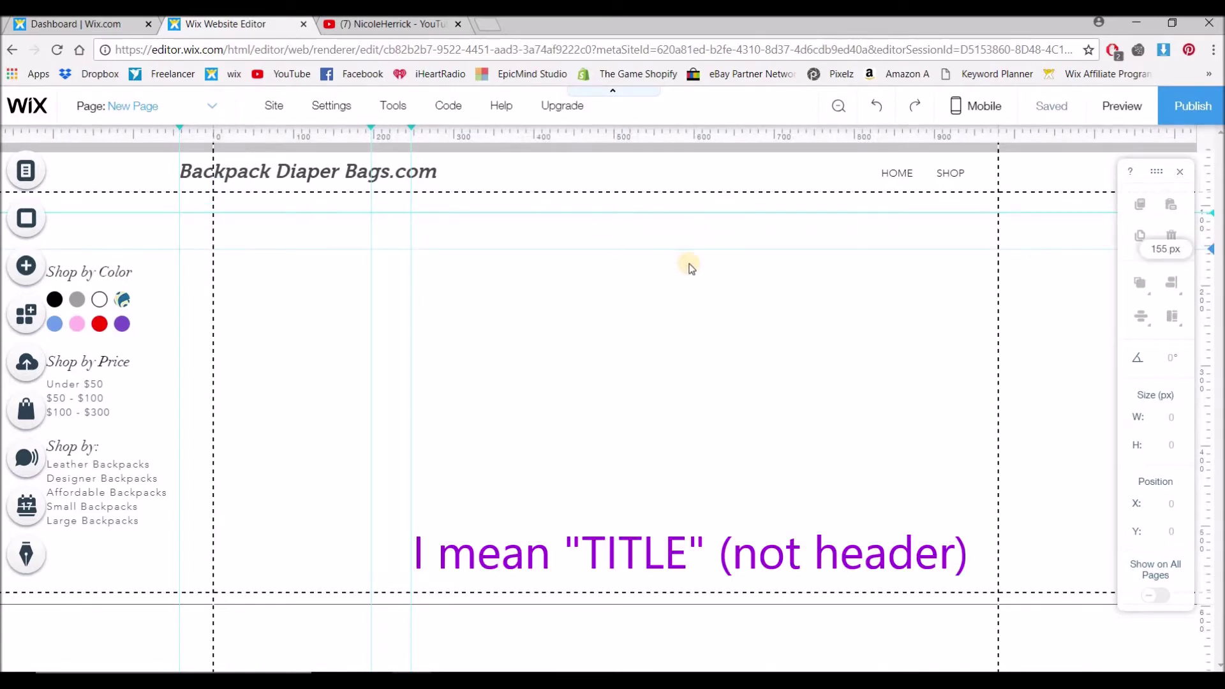
left_click(1210, 278)
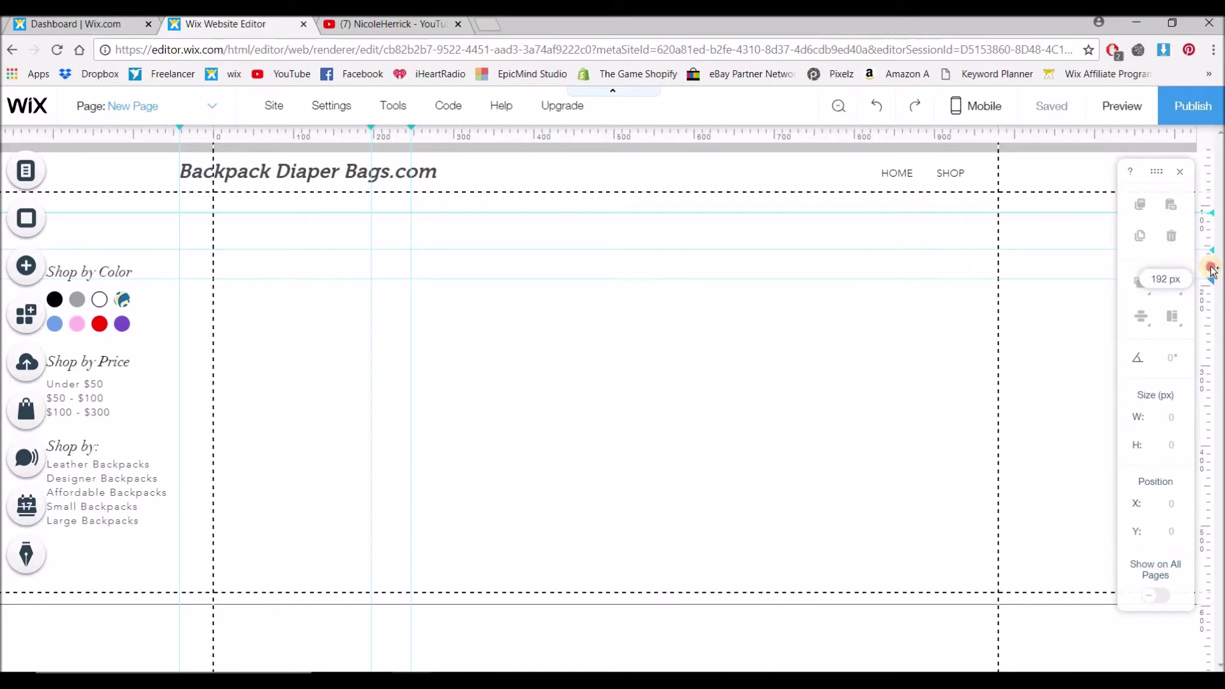
left_click_drag(1213, 271, 1213, 271)
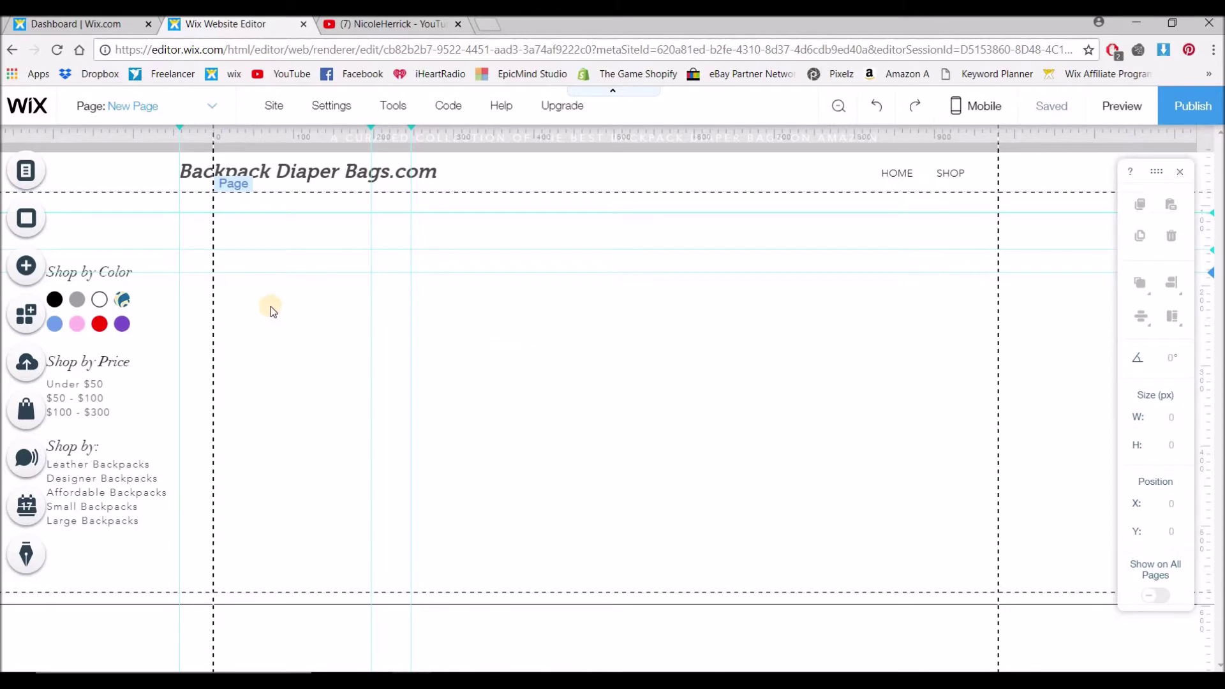
Step: Add a Heading 1 text element and place it against the first horizontal guide, at X 468, Y 109
left_click(42, 273)
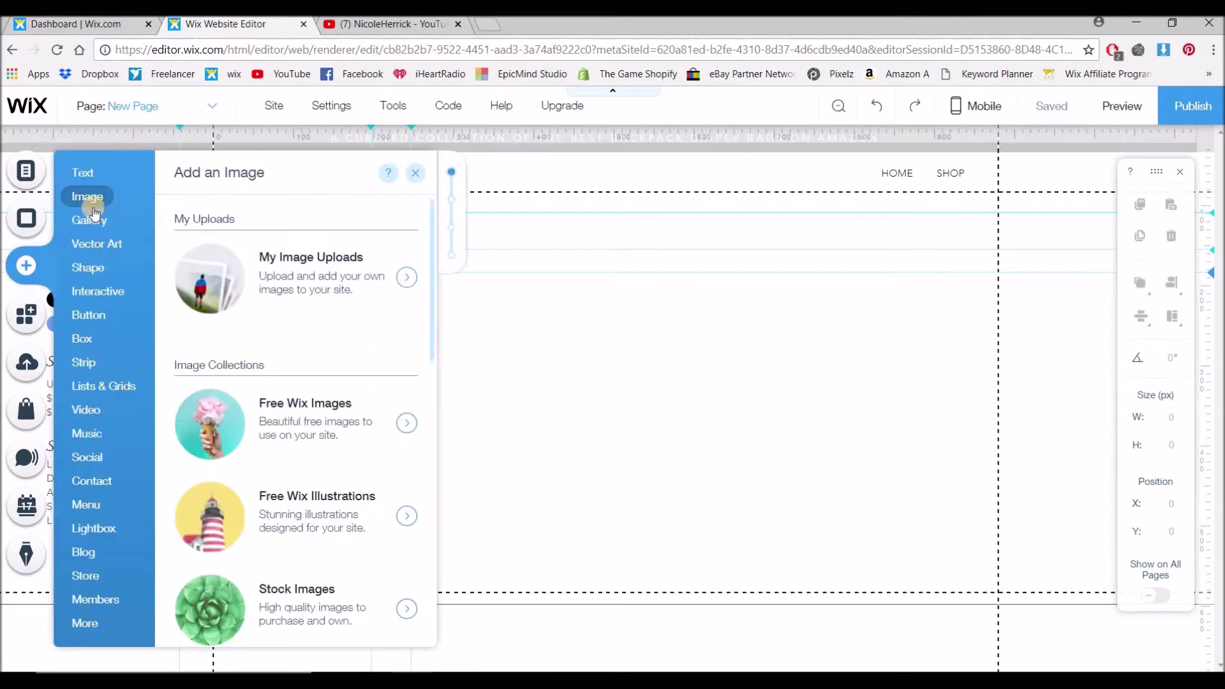
left_click(91, 177)
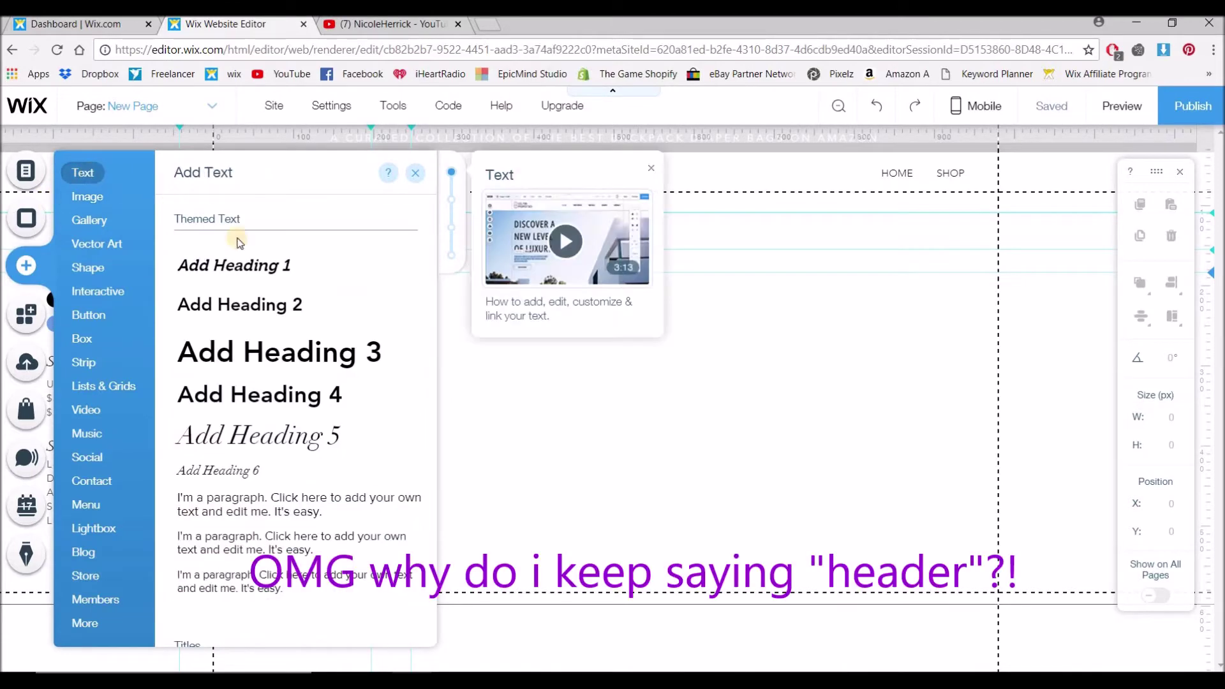
left_click_drag(240, 271, 528, 388)
left_click_drag(601, 251, 636, 224)
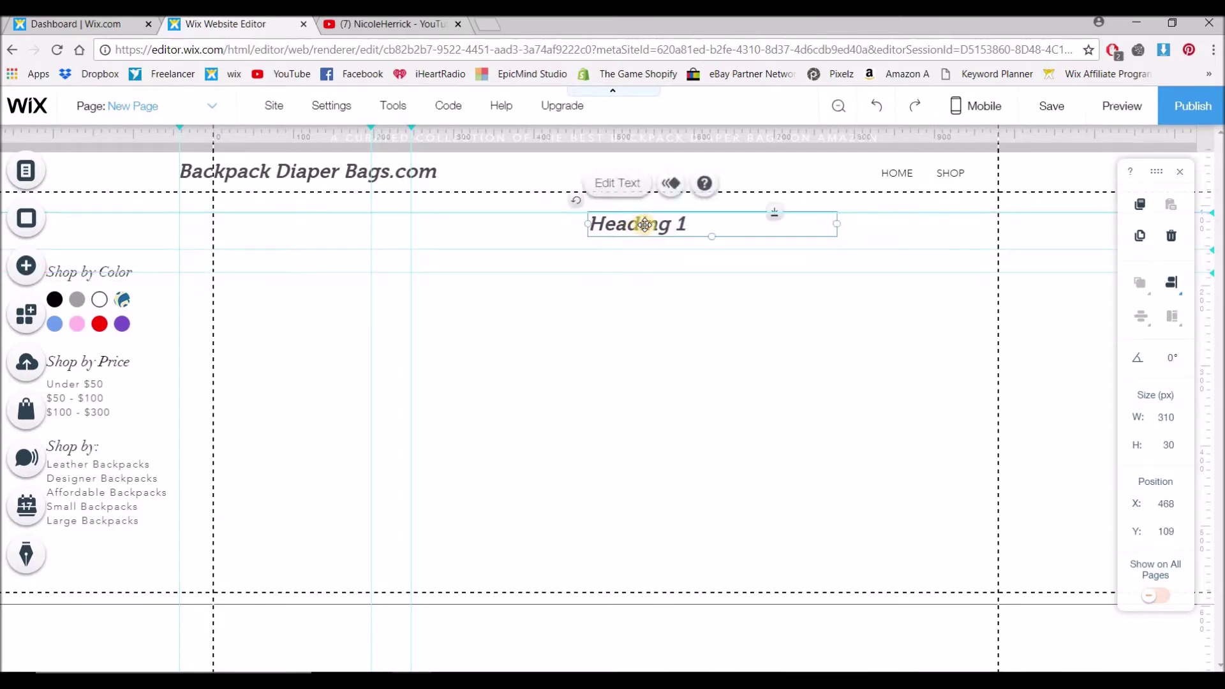
Step: Center-align the text of the Heading 1 element and close its text settings
double_click(646, 223)
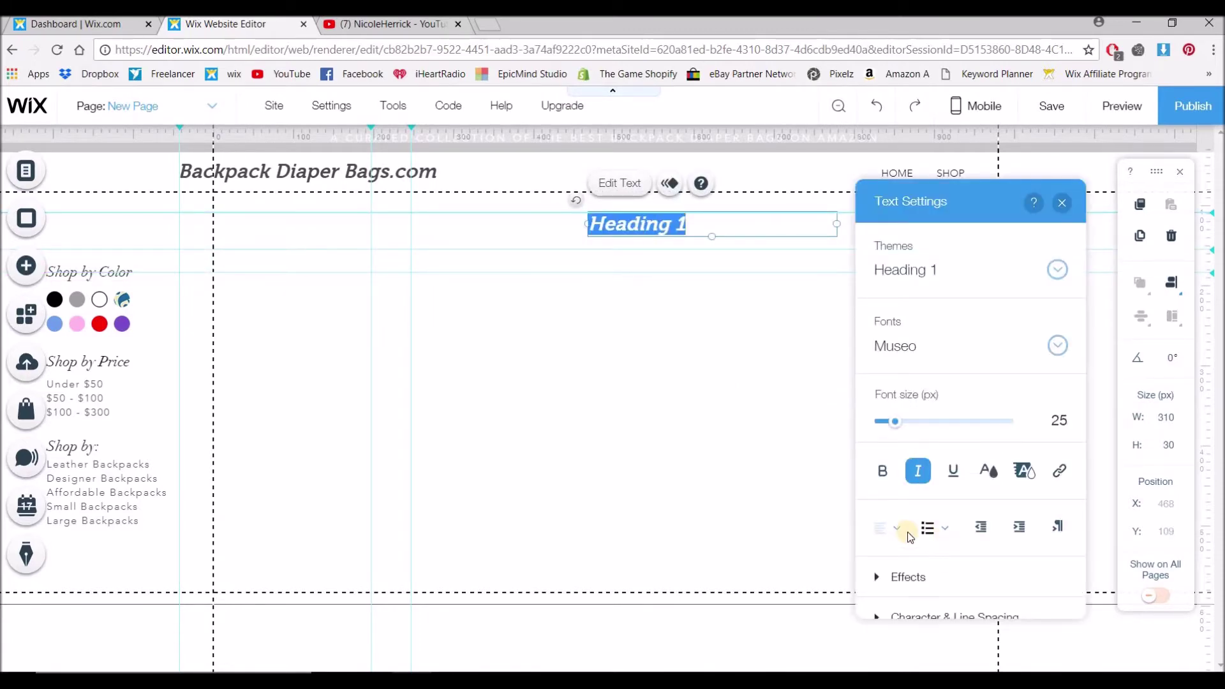
left_click(899, 528)
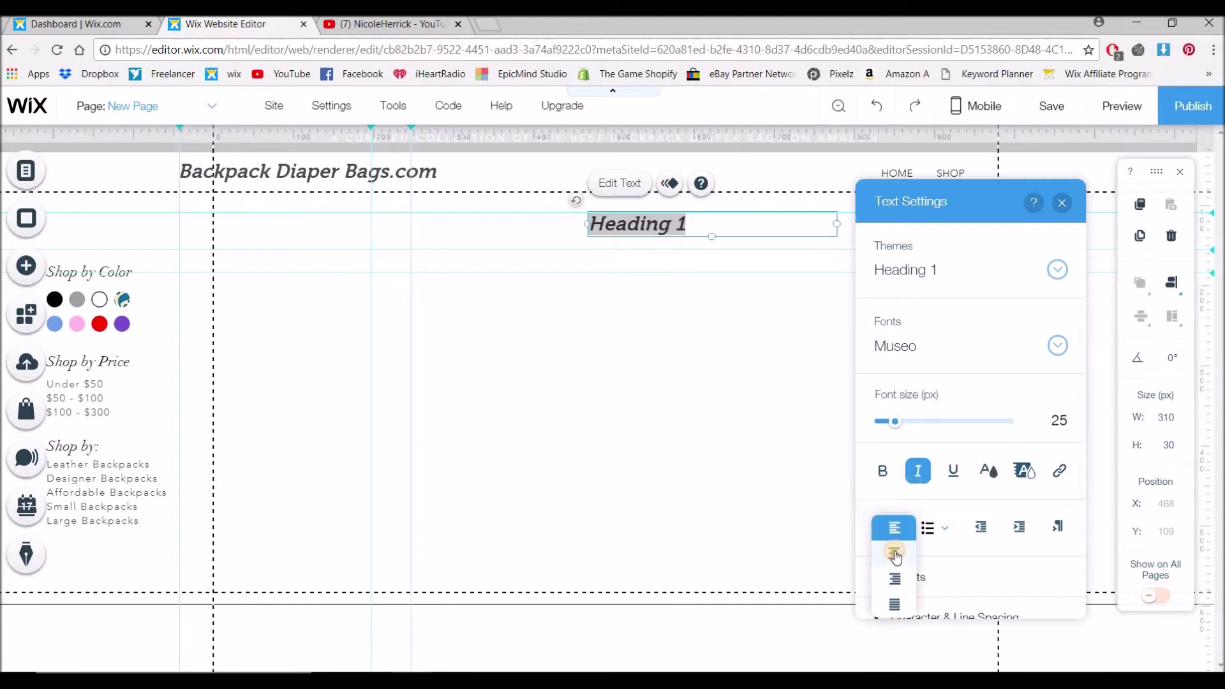
left_click(890, 555)
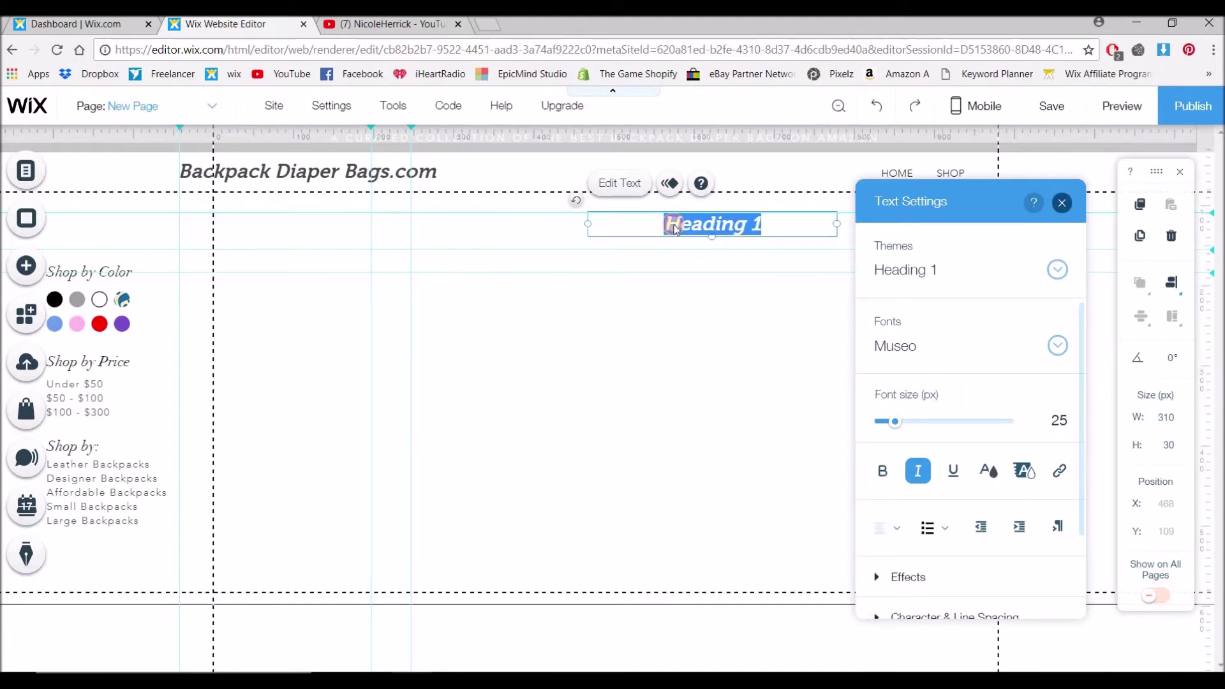
left_click(1063, 205)
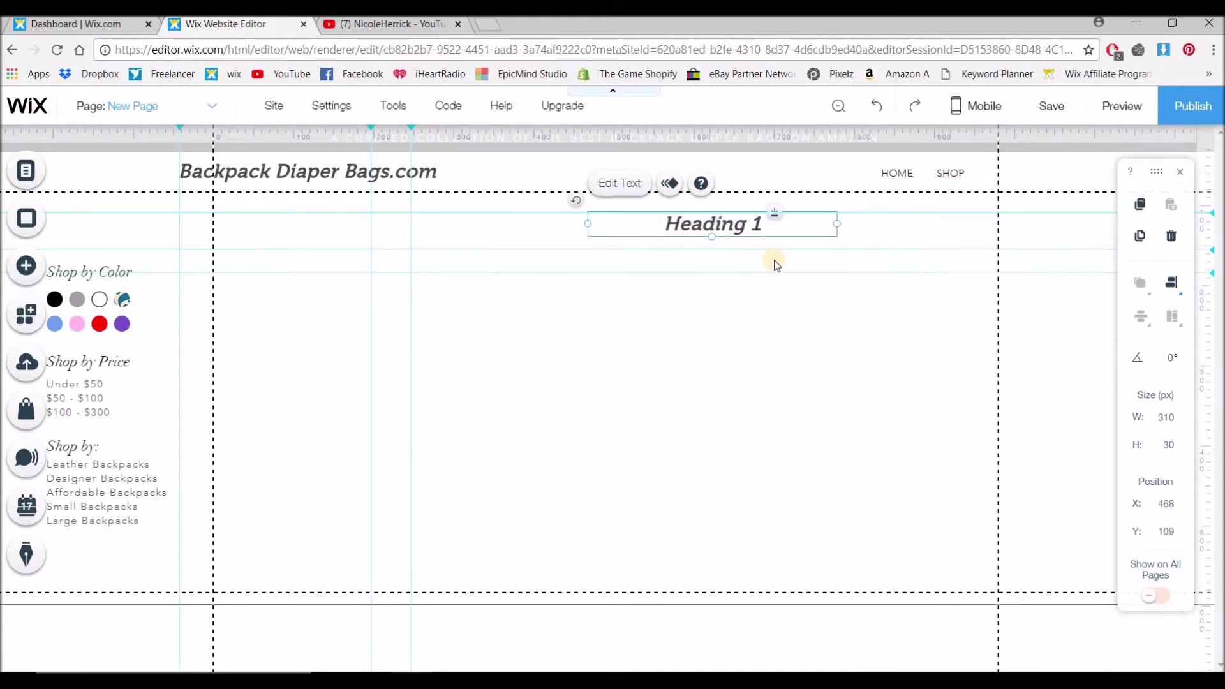
Step: Replace the heading text with "Black Backpack Diaper Bags"
double_click(720, 222)
type("Black Backpack Diaper Ba")
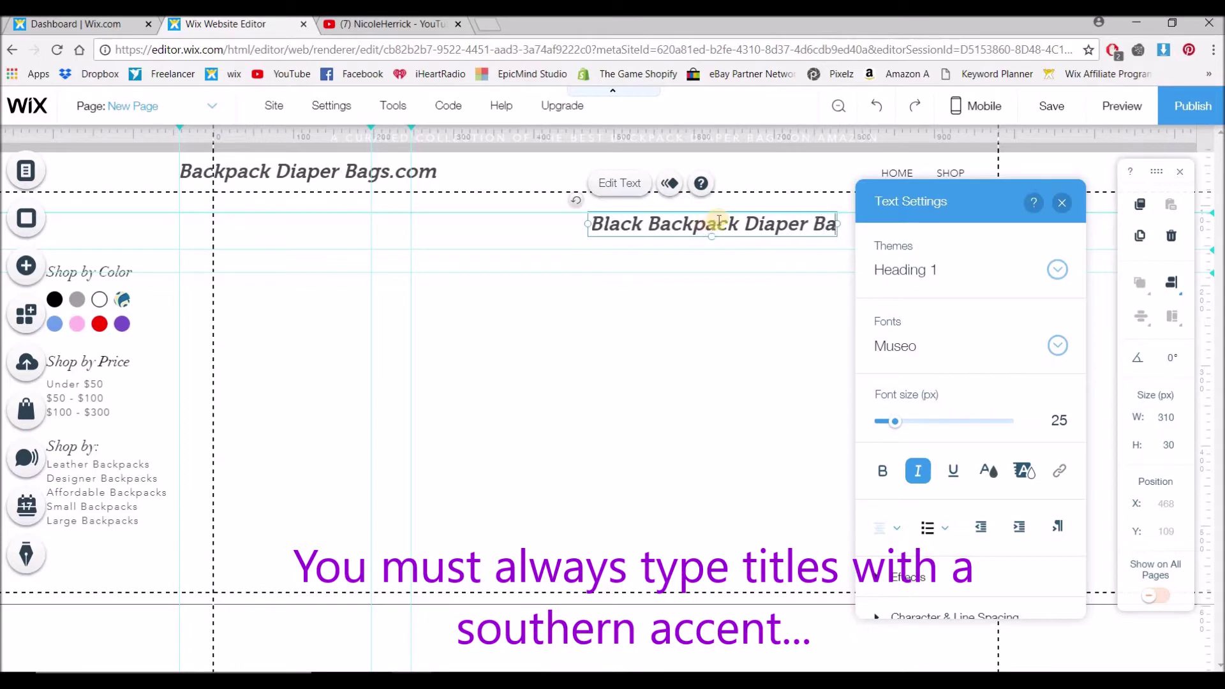
type("gs")
left_click(584, 255)
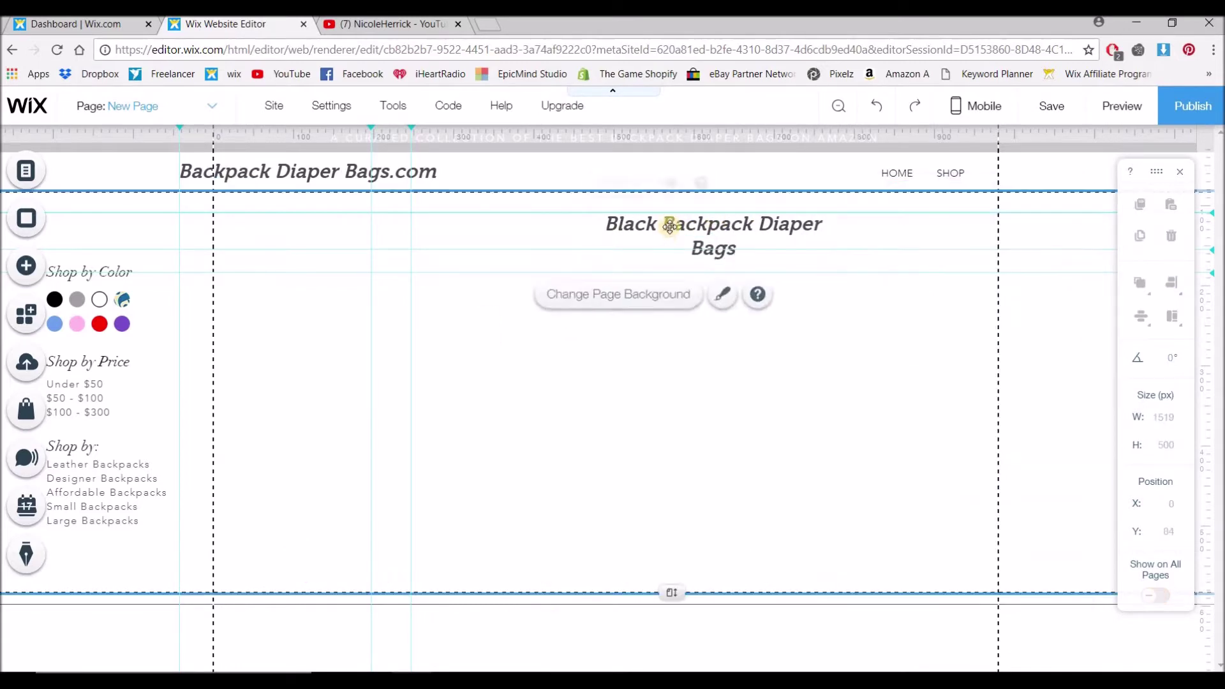
Step: Widen the title box to 336 px for a single line and center it between the third vertical guide and the header navigation's outer edge
left_click(837, 236)
left_click_drag(861, 236, 859, 237)
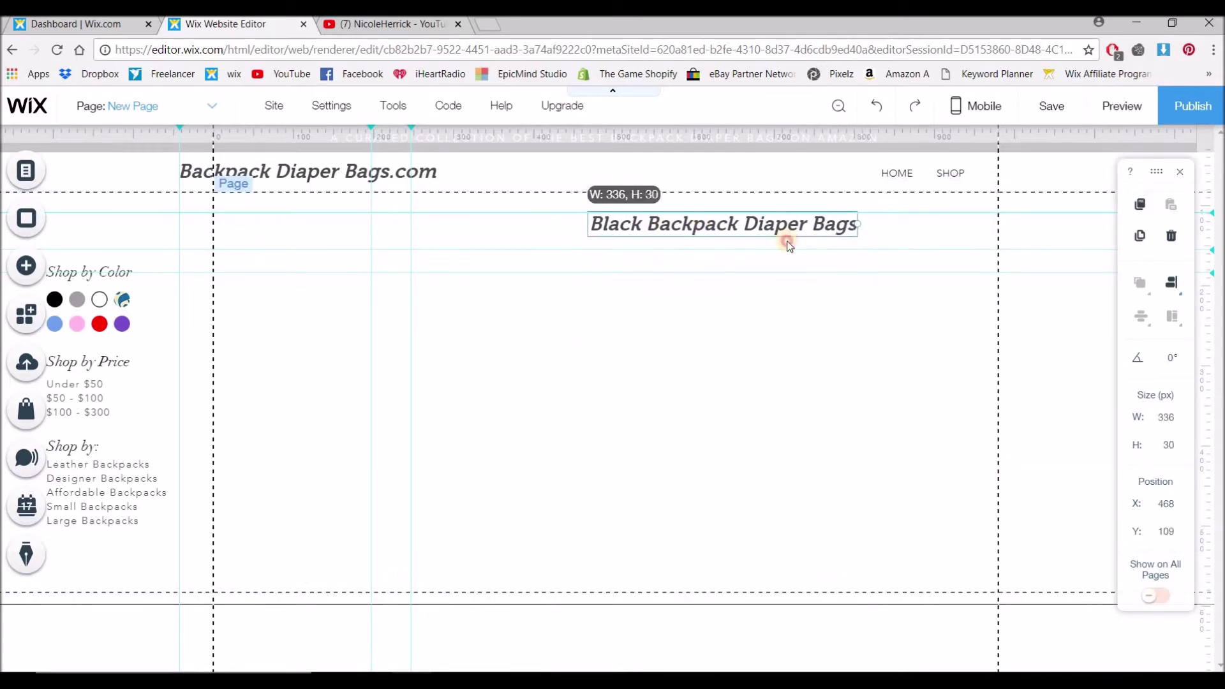
left_click(701, 273)
left_click_drag(717, 225, 698, 224)
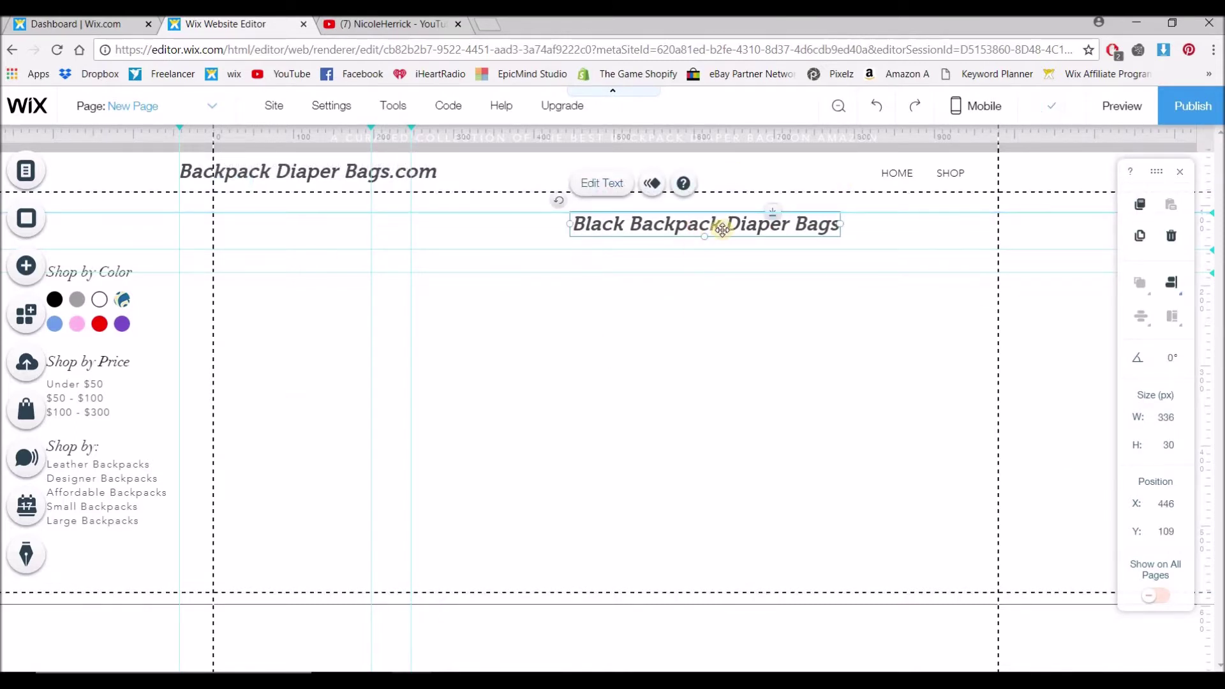
left_click(691, 389)
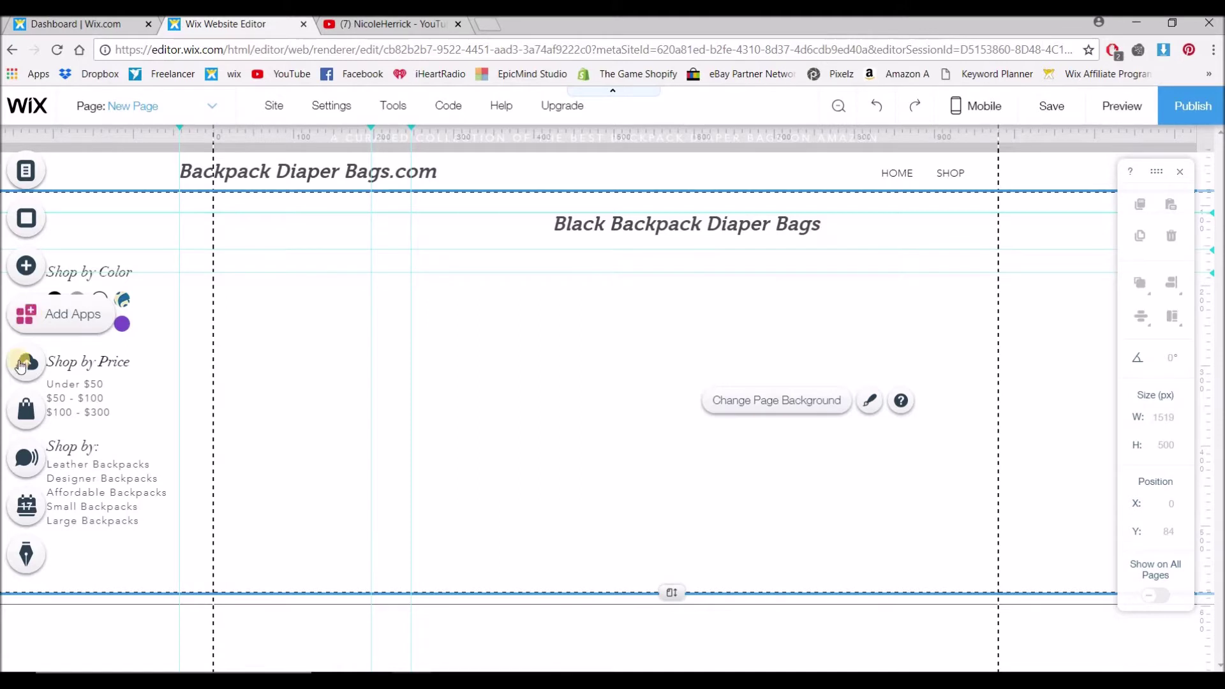
Step: Add a Grid Product Gallery below the title and fit it from the third vertical guide, 731 px wide, at X 247, Y 183
left_click(26, 413)
left_click(156, 233)
mouse_move(248, 287)
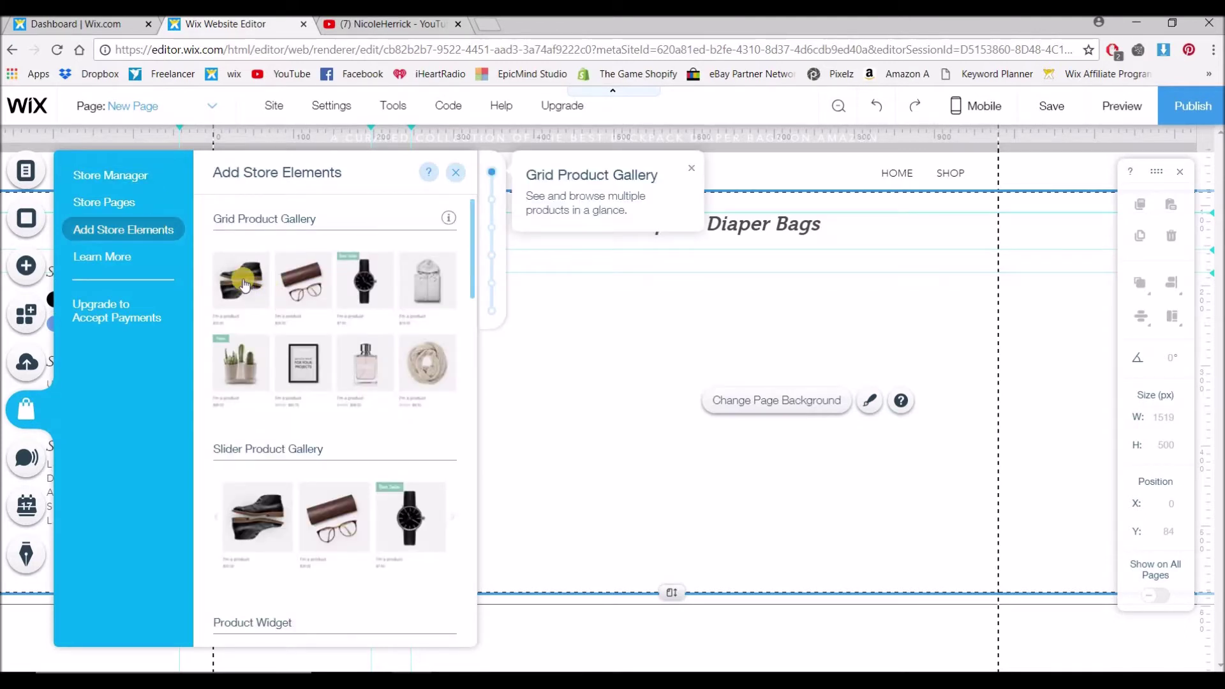
left_click_drag(242, 284, 719, 395)
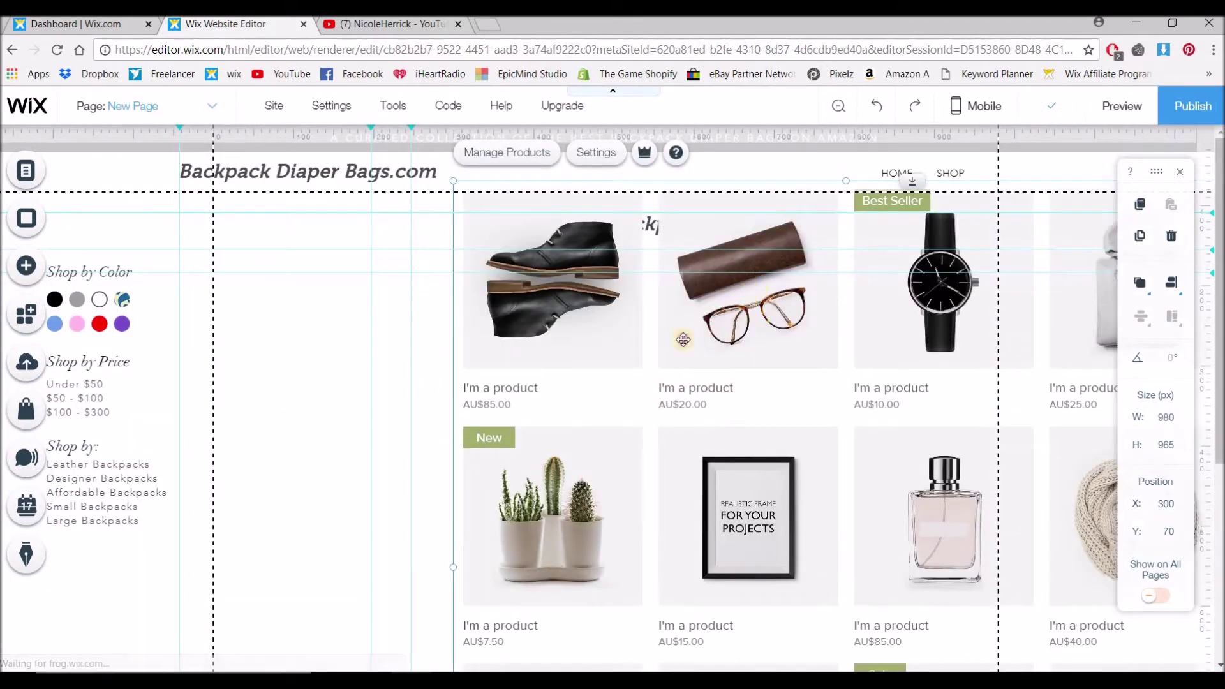
left_click_drag(569, 371, 507, 373)
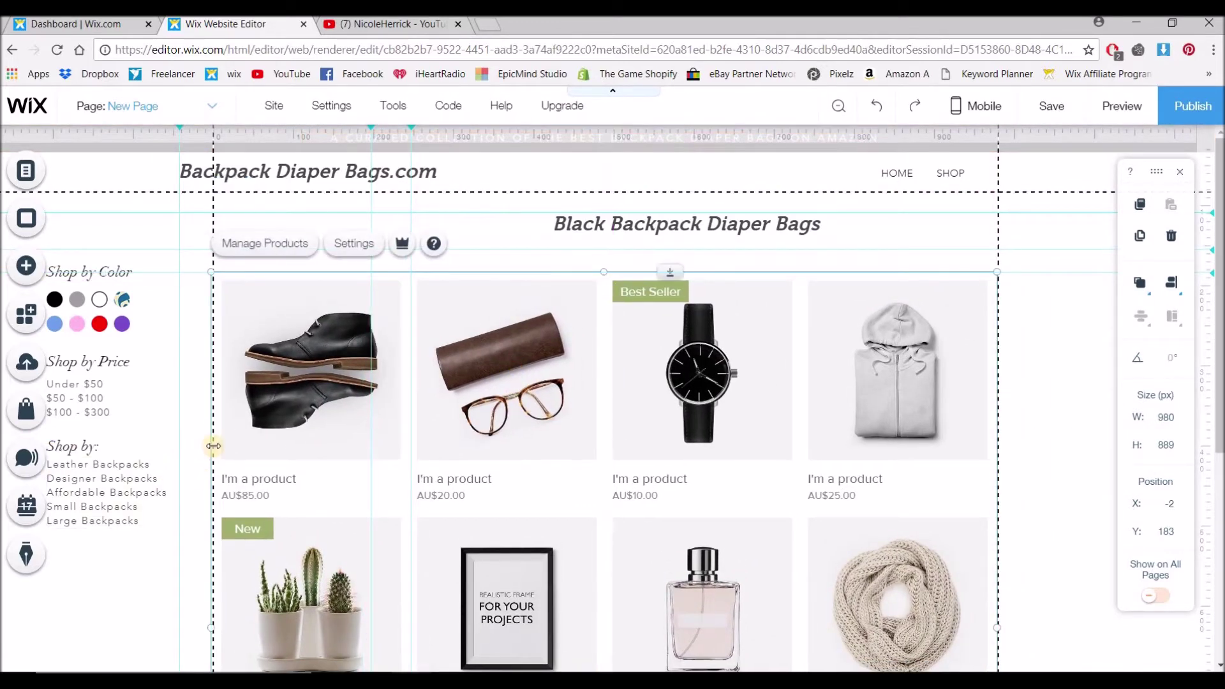
left_click_drag(213, 445, 412, 461)
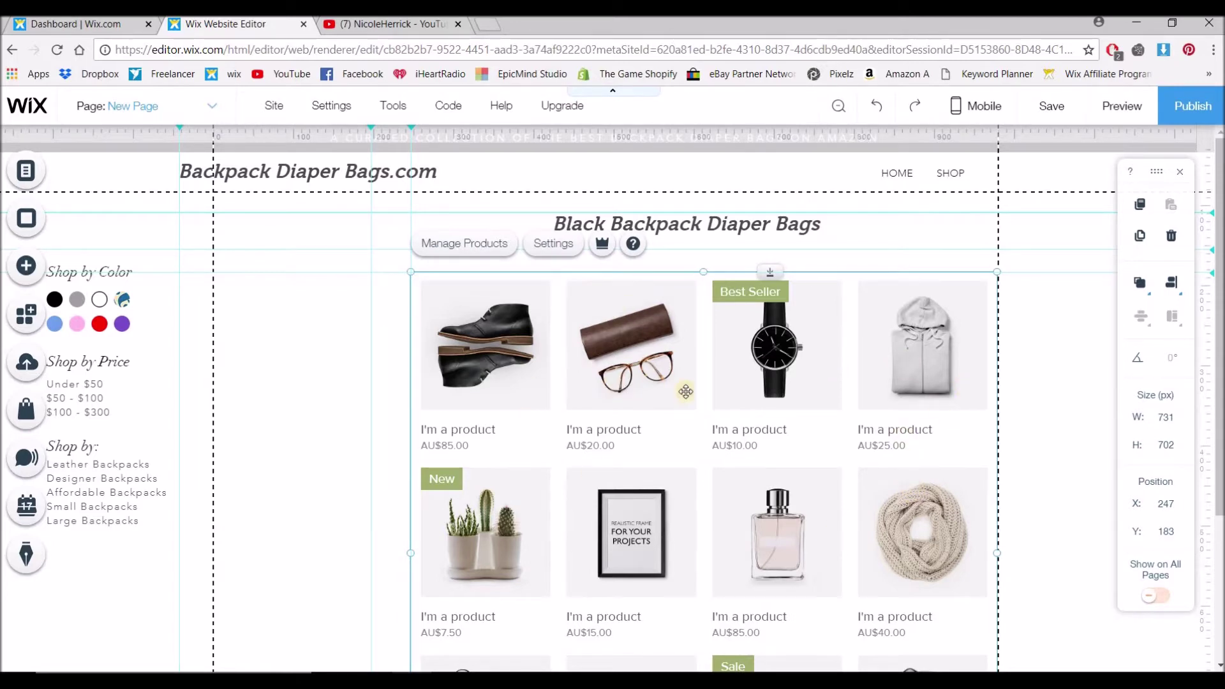
Step: Set the product gallery's grid layout to 12 rows and close its settings
left_click(537, 251)
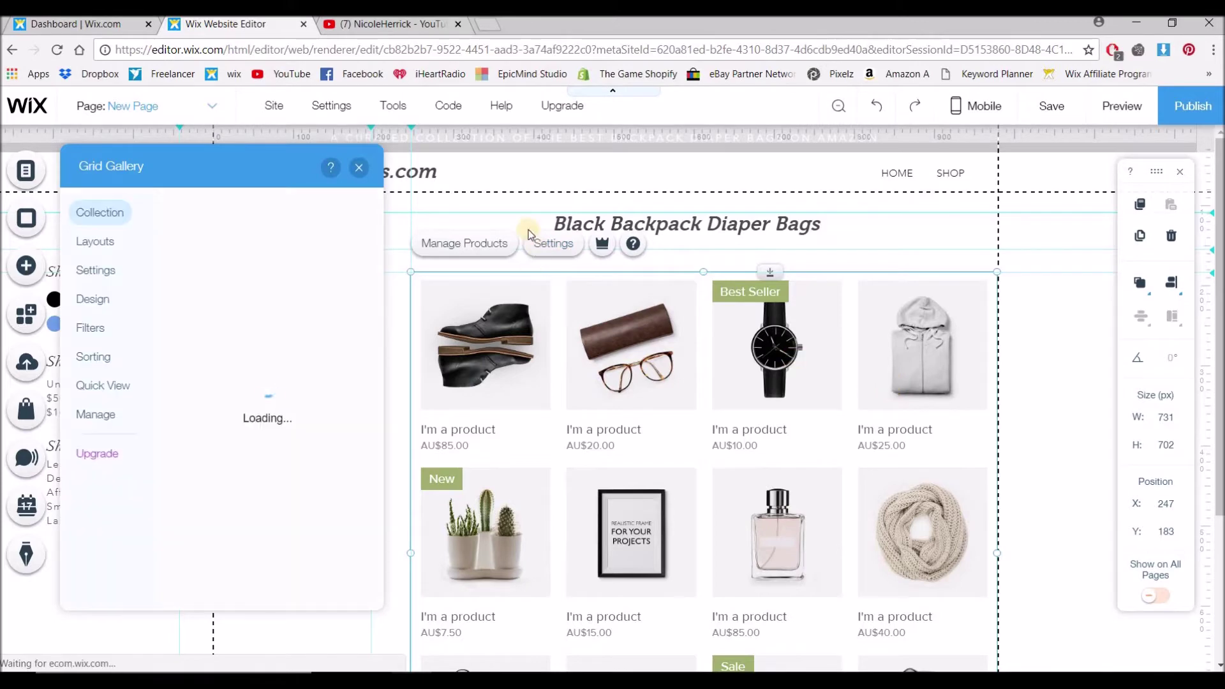
left_click(91, 244)
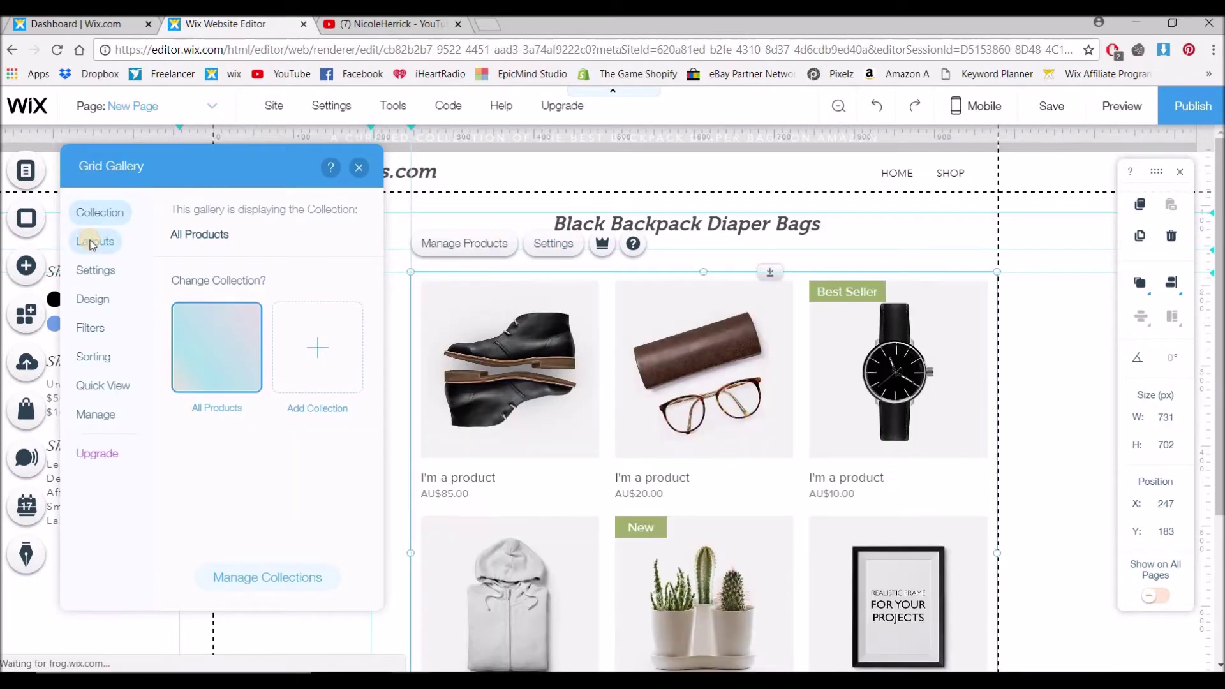
scroll(287, 429, "down", 2)
scroll(292, 434, "down", 7)
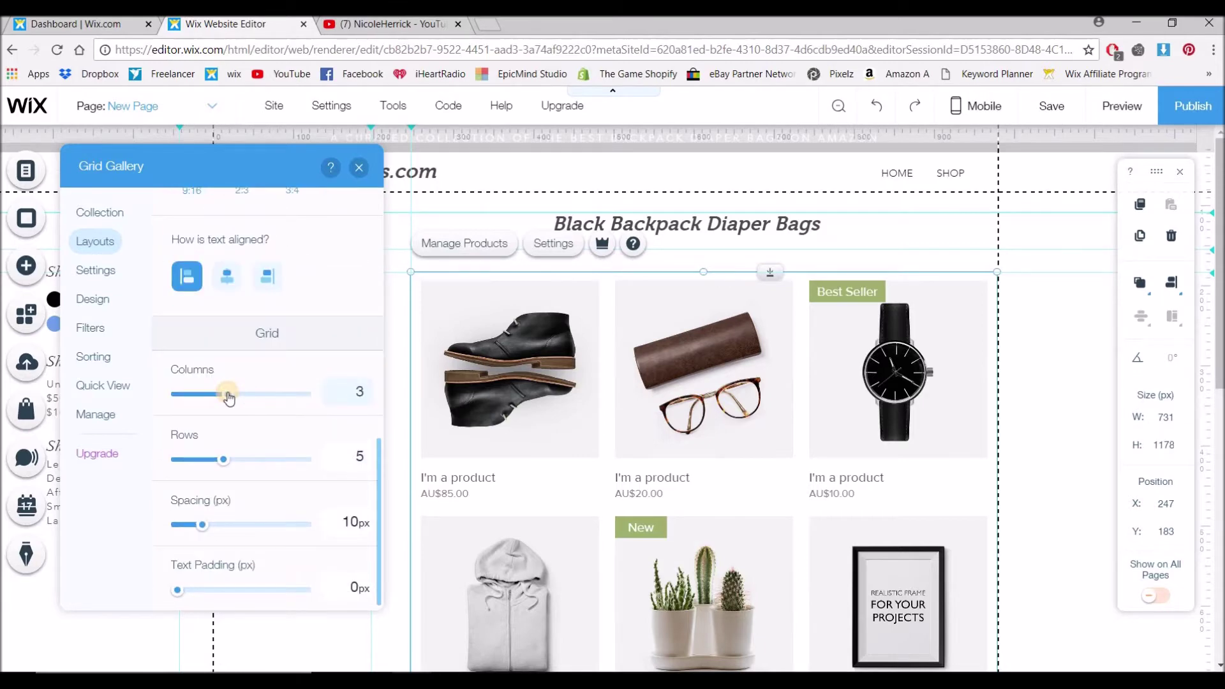
left_click(222, 460)
left_click_drag(244, 462, 320, 461)
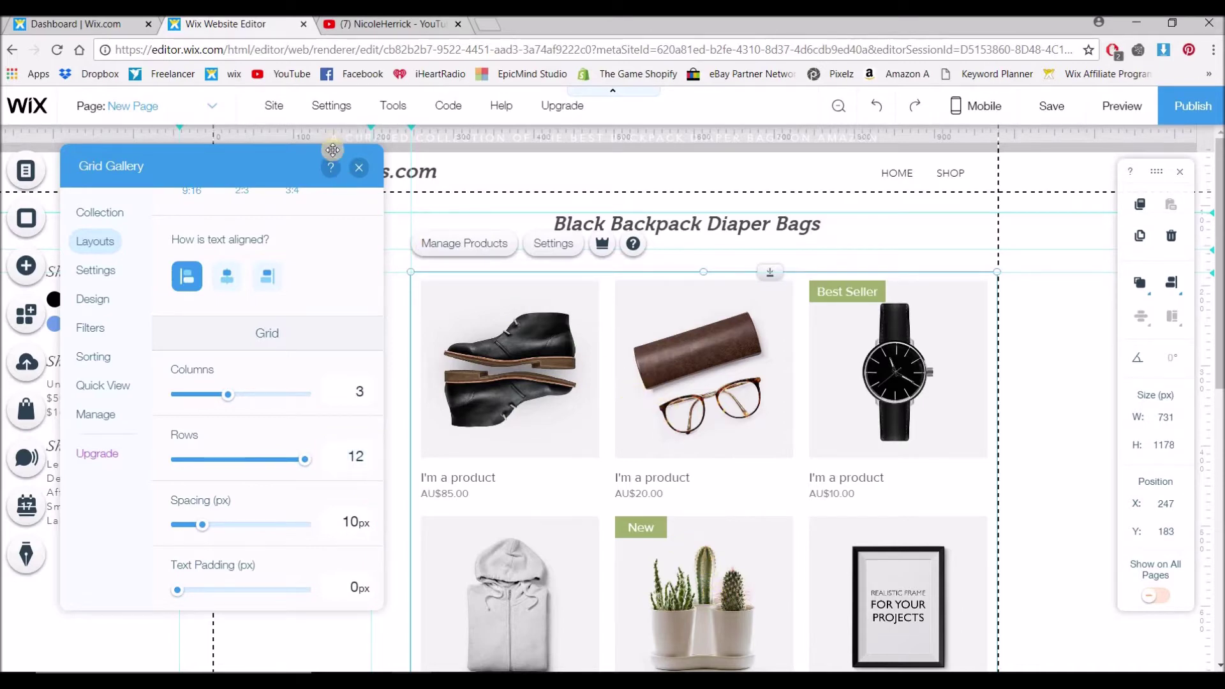
left_click(360, 170)
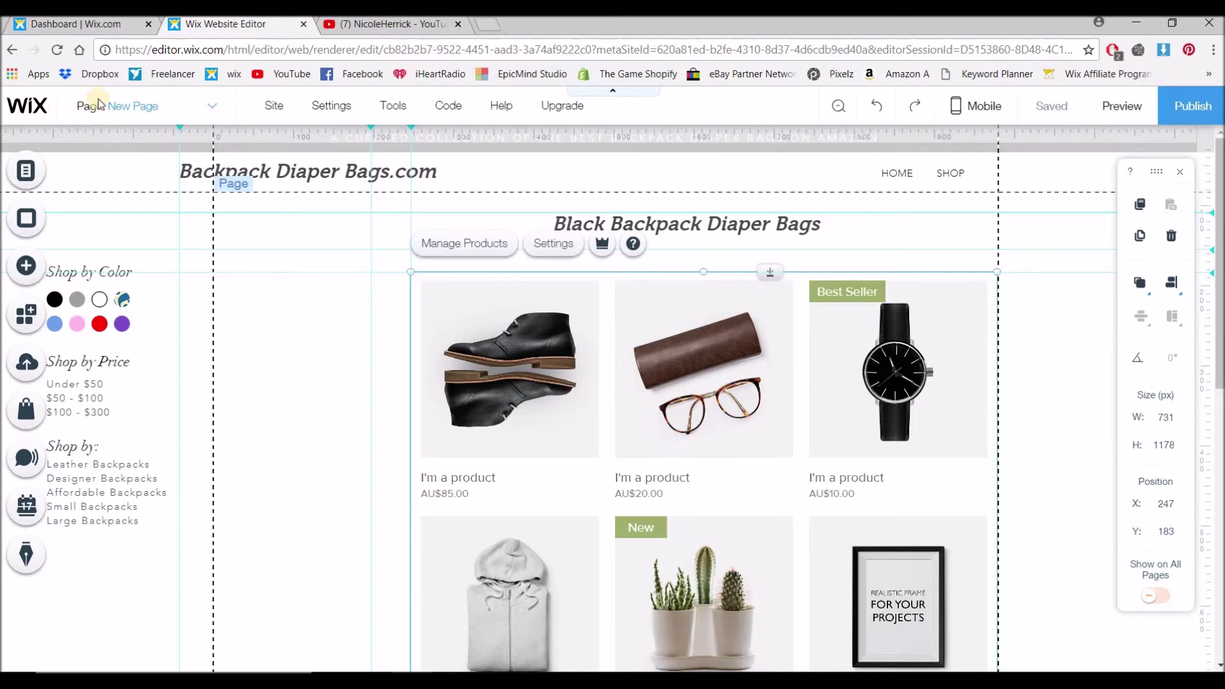
Step: Open the Site Menu page manager and review the subpages under SHOP and the options available for New Page
left_click(139, 109)
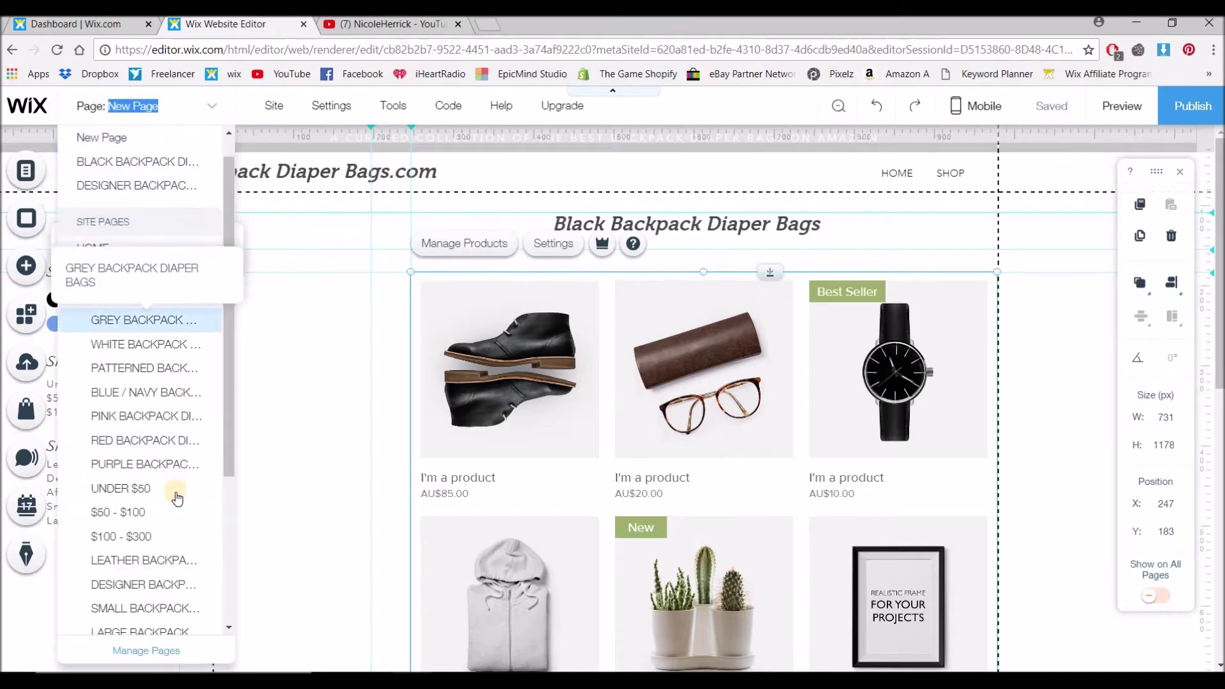
scroll(160, 511, "down", 4)
left_click(124, 429)
left_click(144, 105)
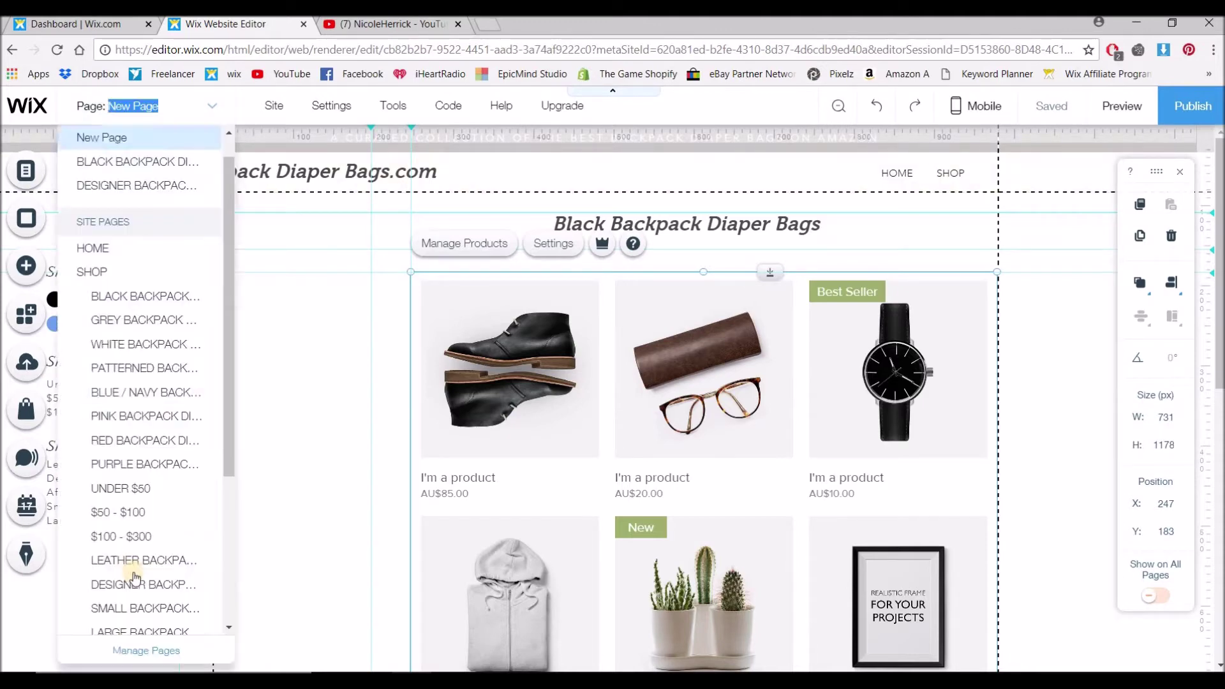
left_click(129, 651)
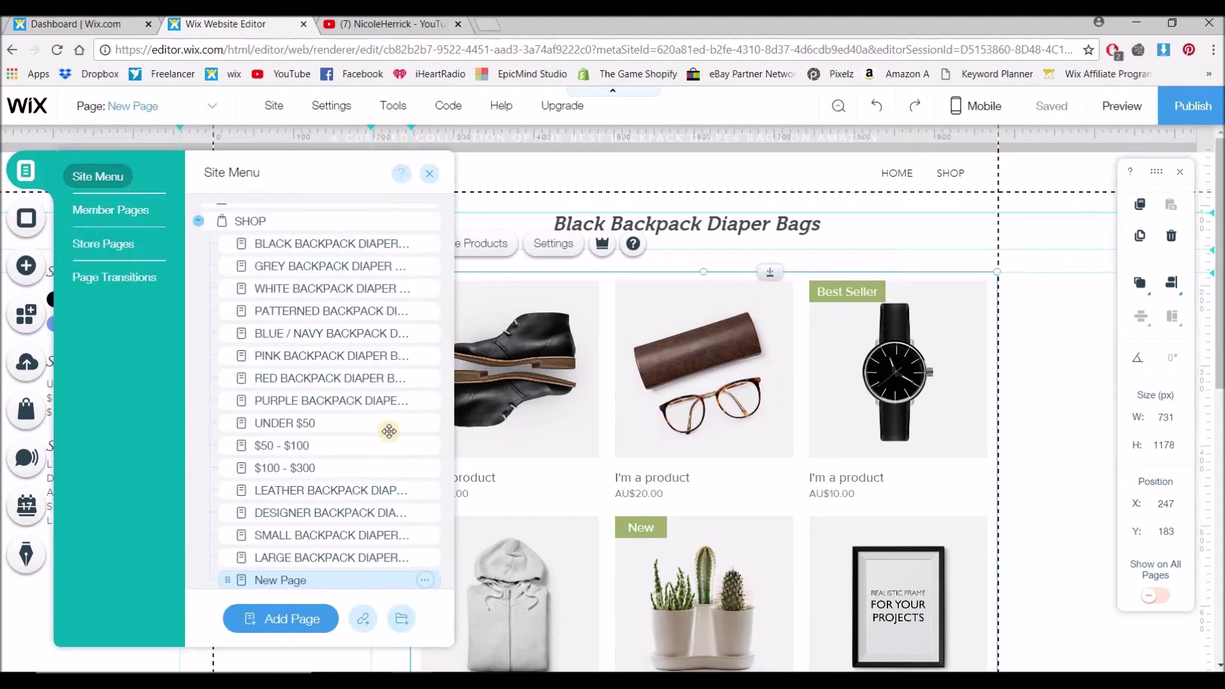
scroll(367, 515, "down", 1)
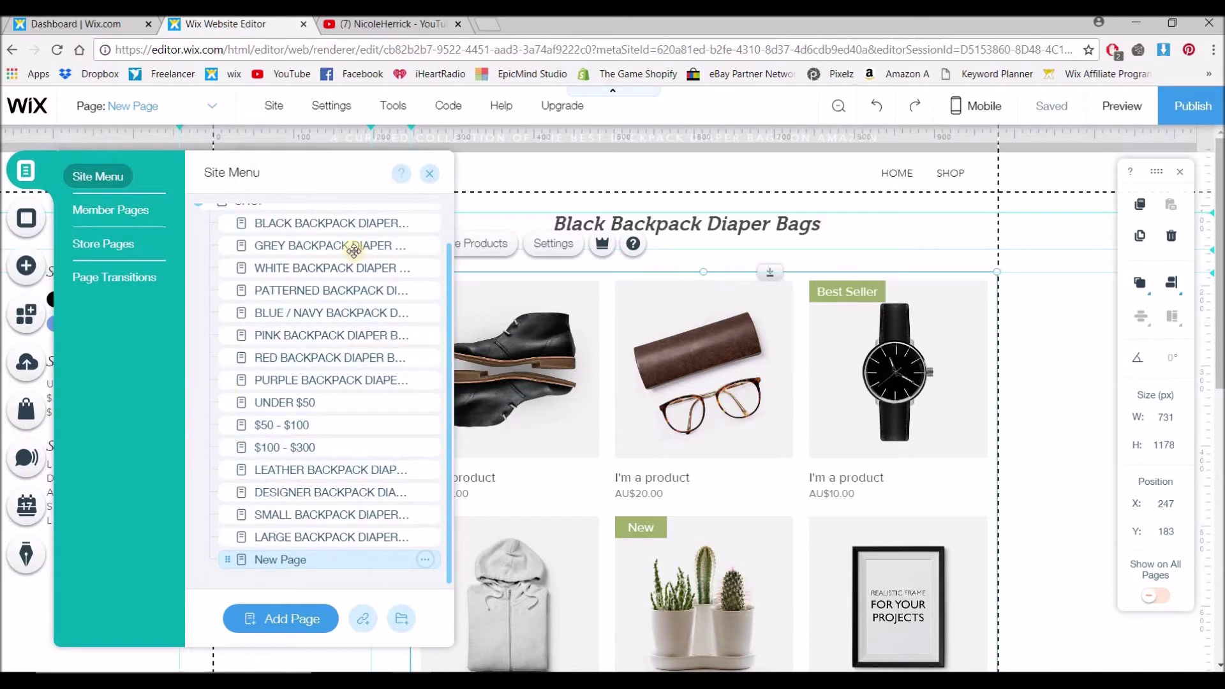
scroll(370, 344, "up", 1)
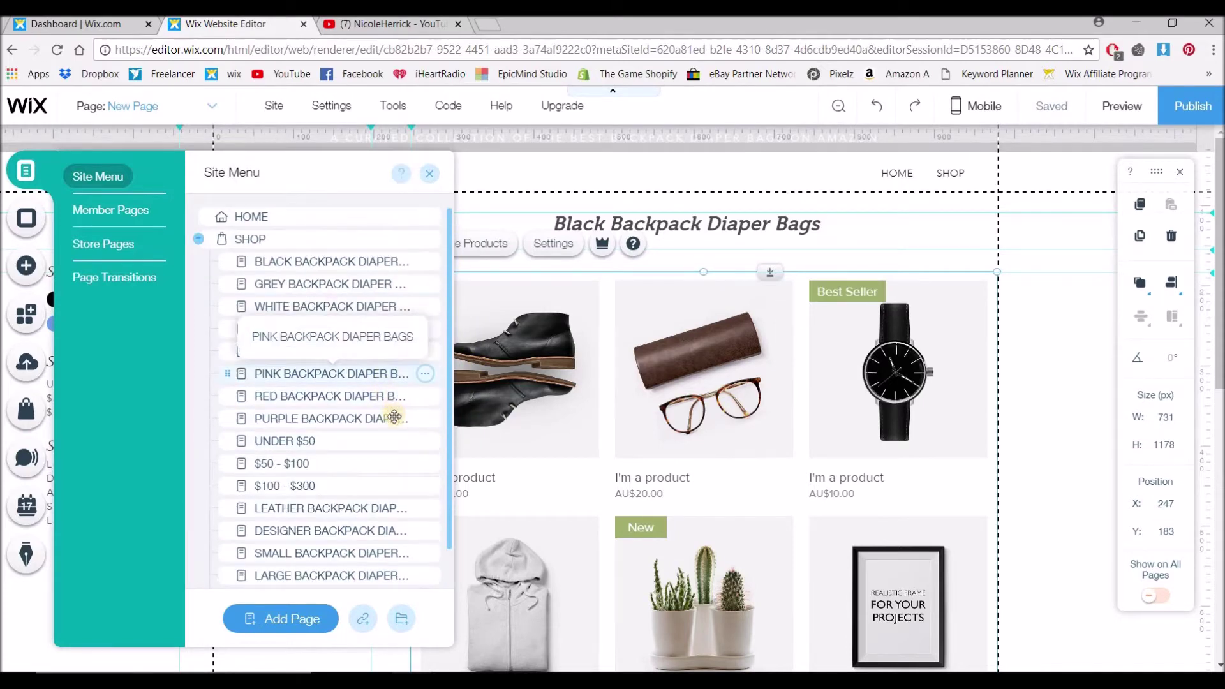
scroll(383, 408, "down", 1)
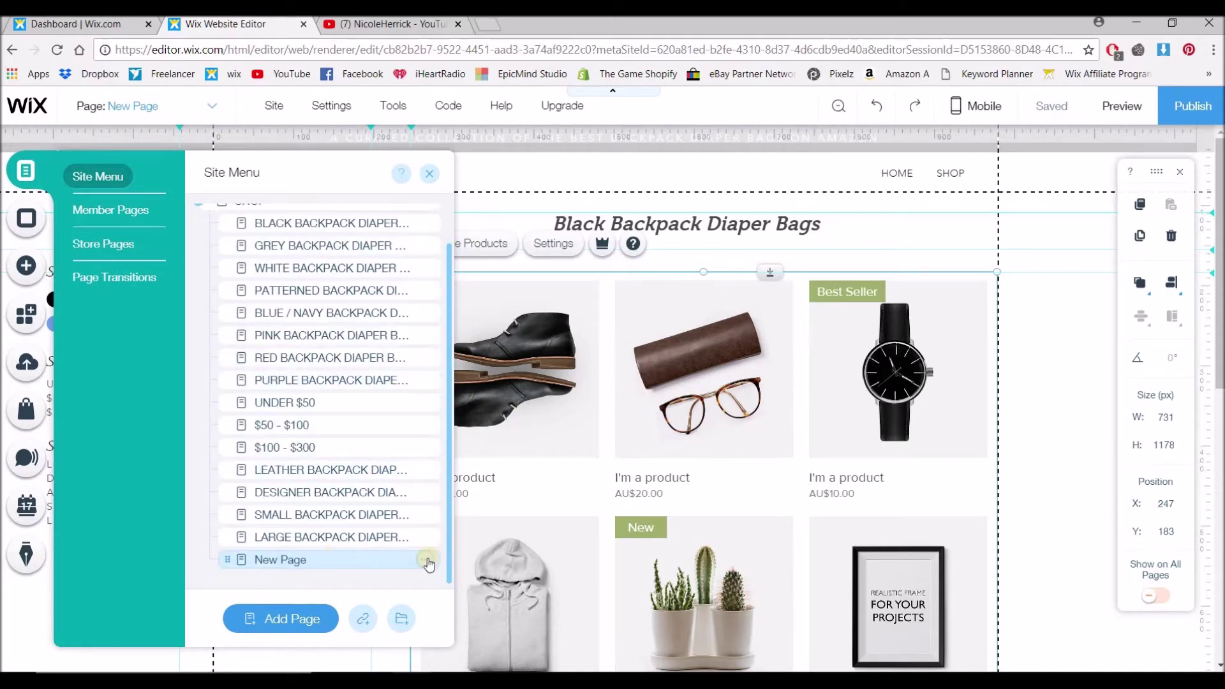
left_click(426, 560)
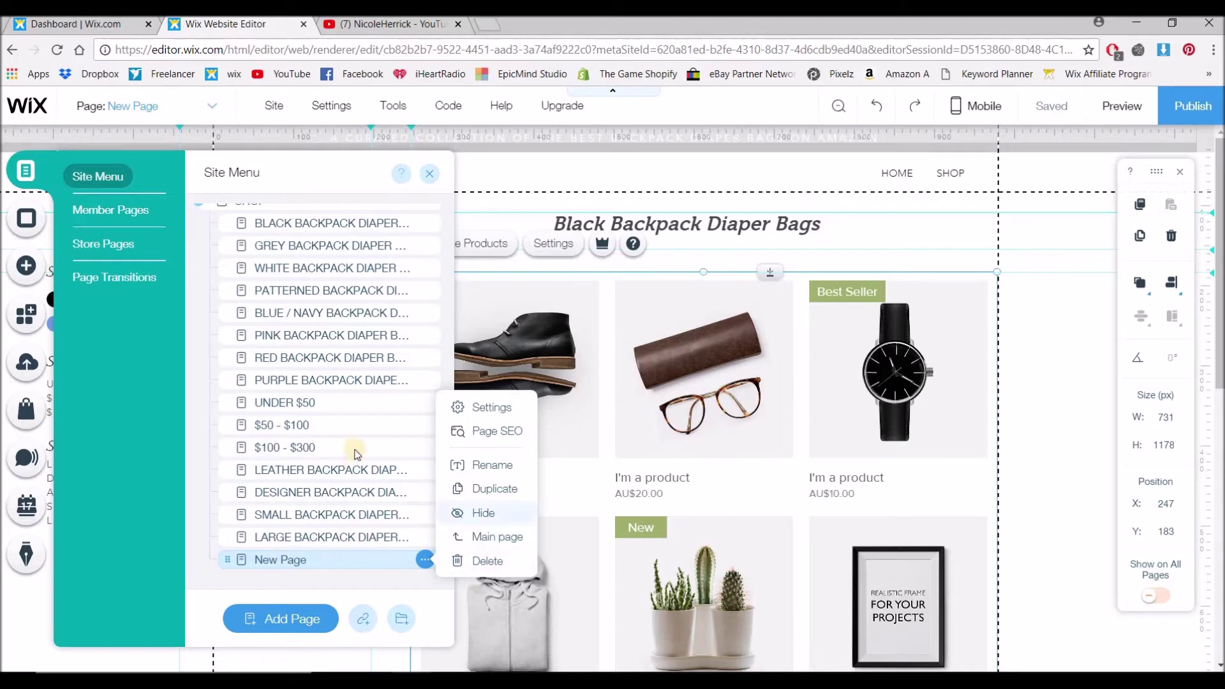
left_click(411, 559)
Step: Move New Page to the first subpage position under SHOP, above the black backpack page
scroll(262, 262, "up", 1)
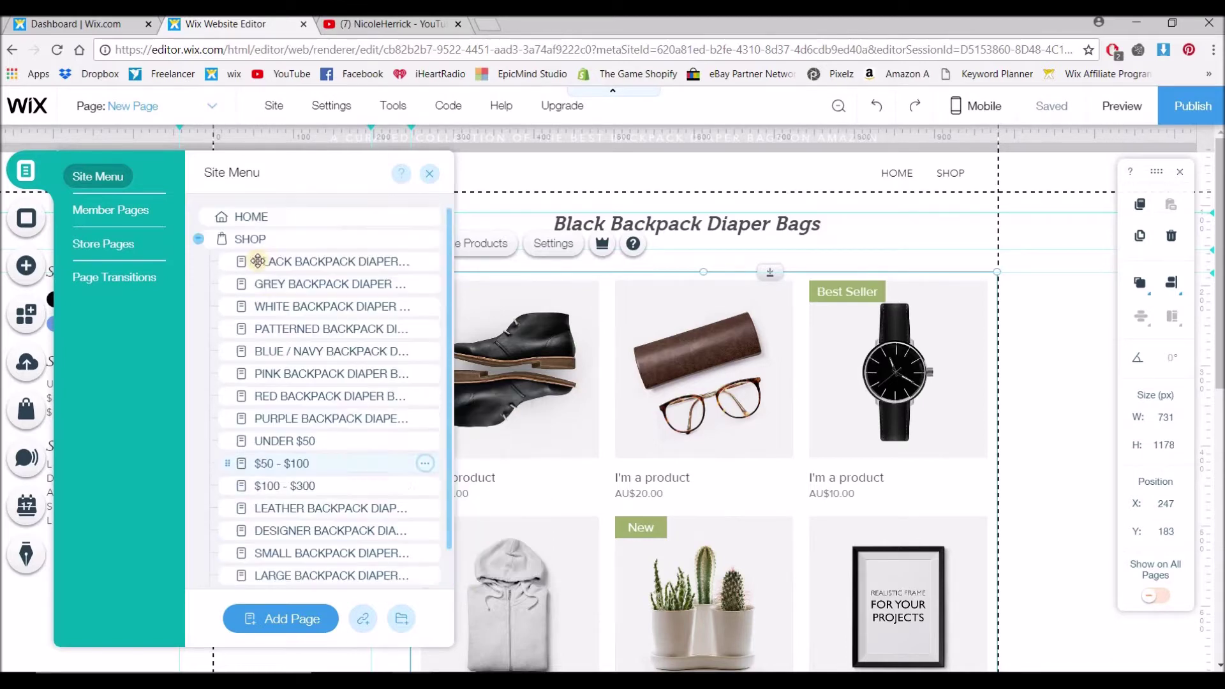
mouse_move(261, 262)
left_mouse_down()
mouse_move(261, 217)
mouse_move(260, 263)
left_mouse_up()
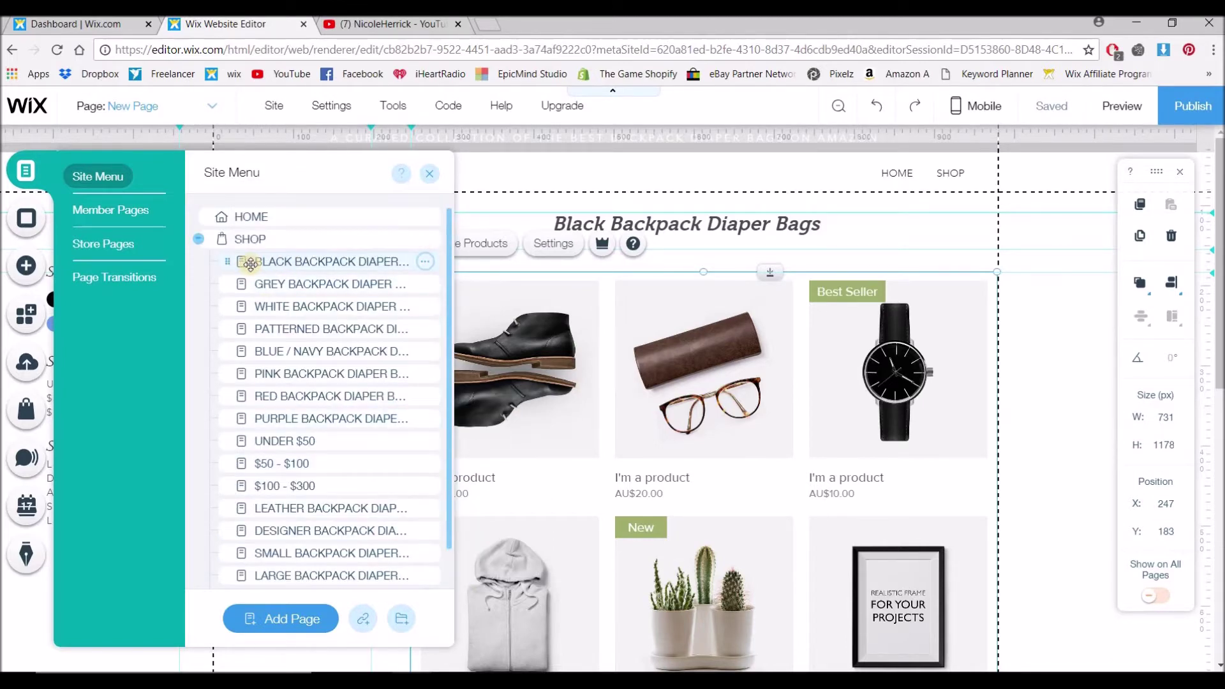
scroll(237, 579, "down", 1)
left_click_drag(229, 563, 204, 240)
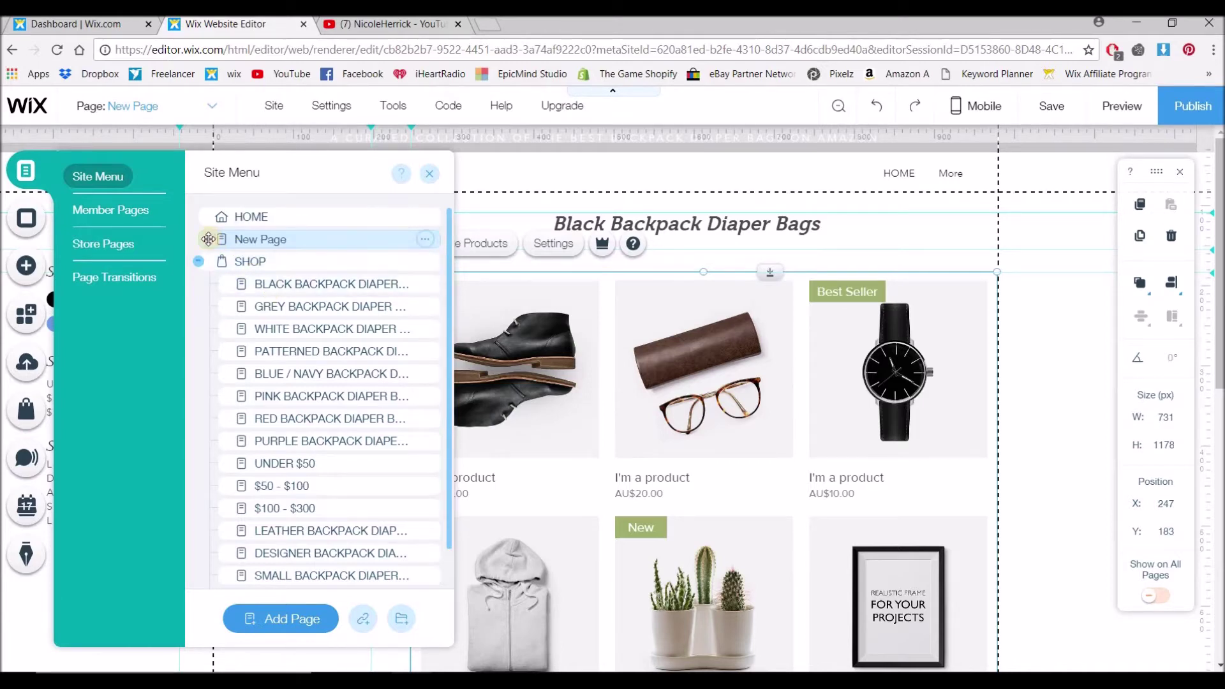
left_click_drag(214, 244, 364, 265)
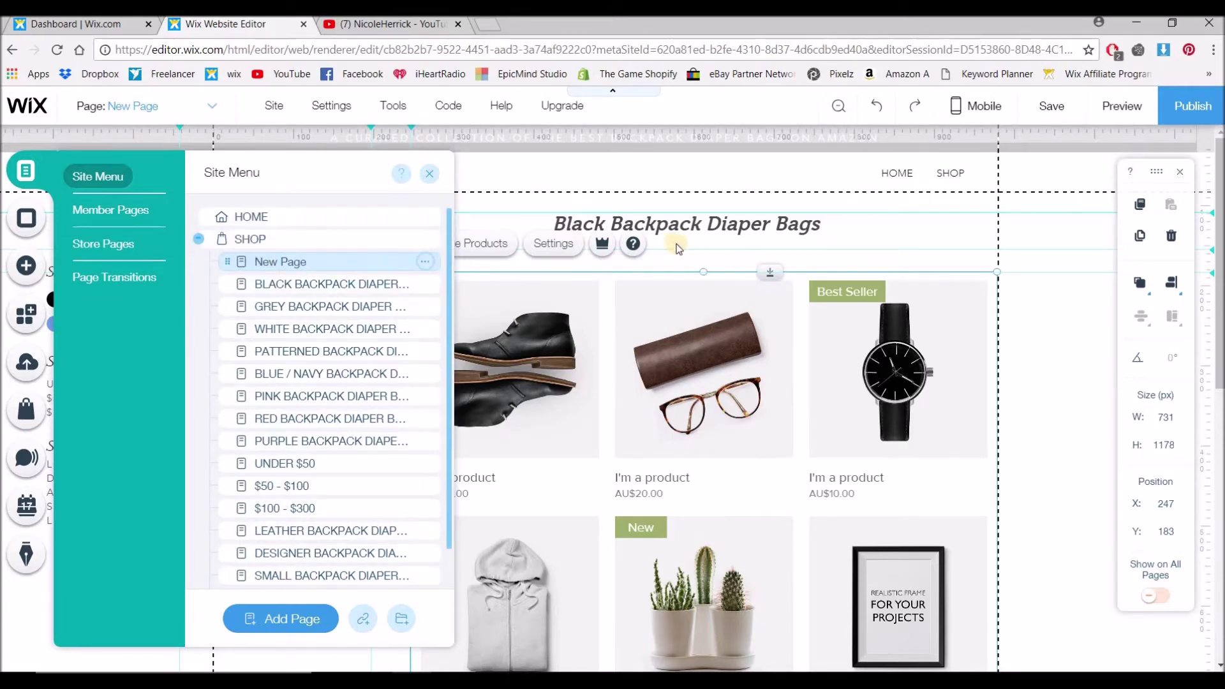
Step: Duplicate New Page, name the copy "White Backpack Diaper Bags" and close the Site Menu
left_click(426, 263)
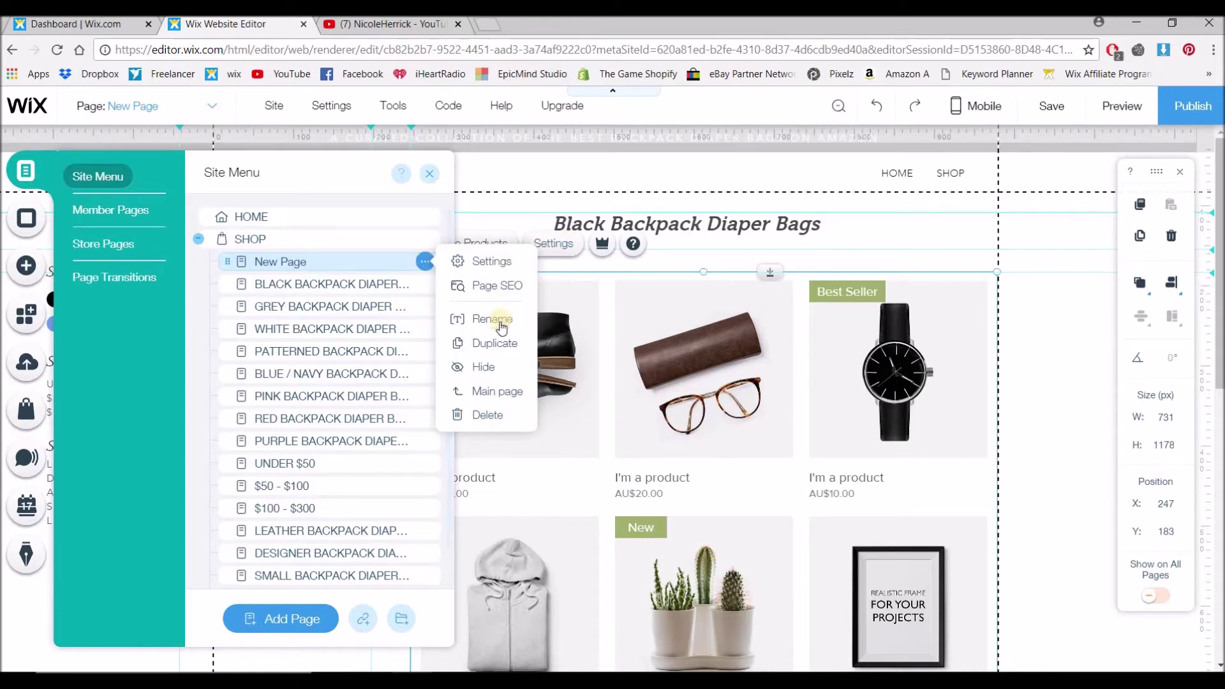
left_click(496, 342)
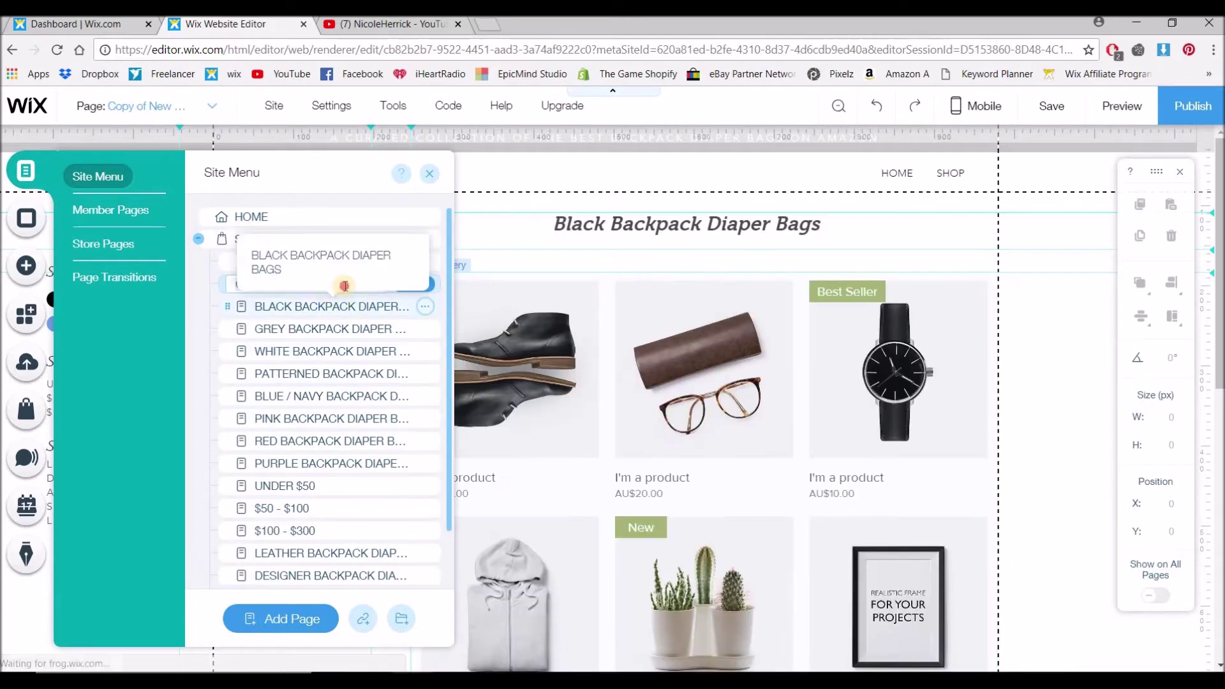
type("White BAckpack")
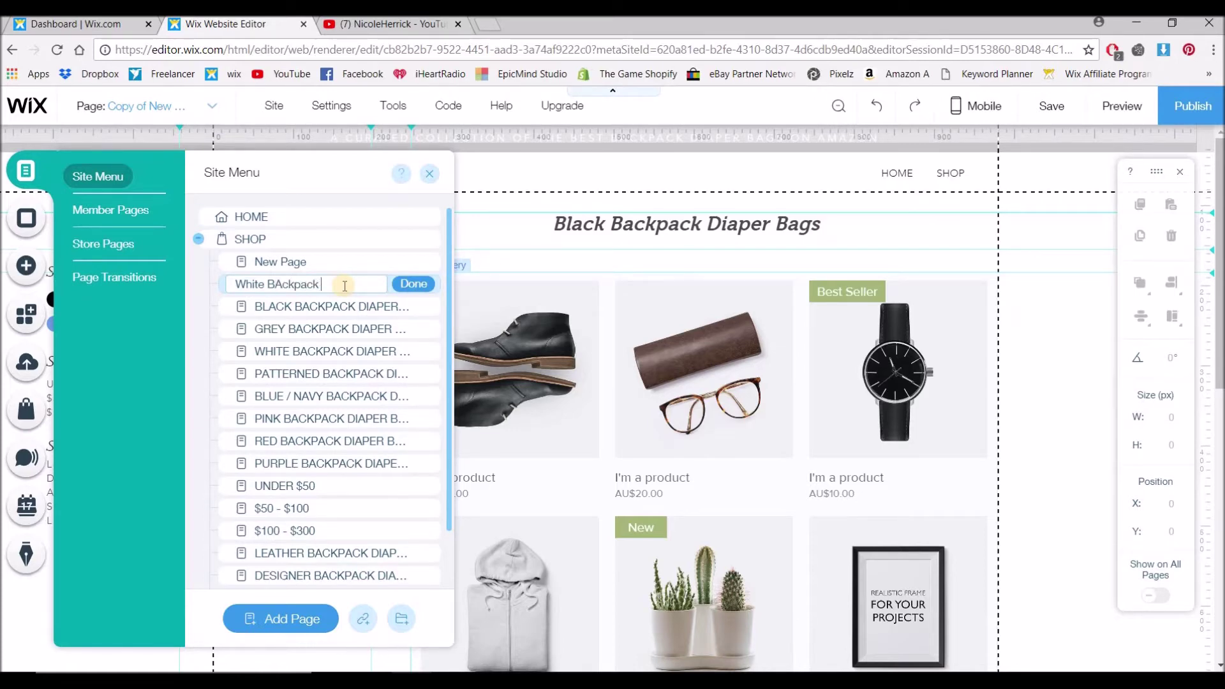
type("s")
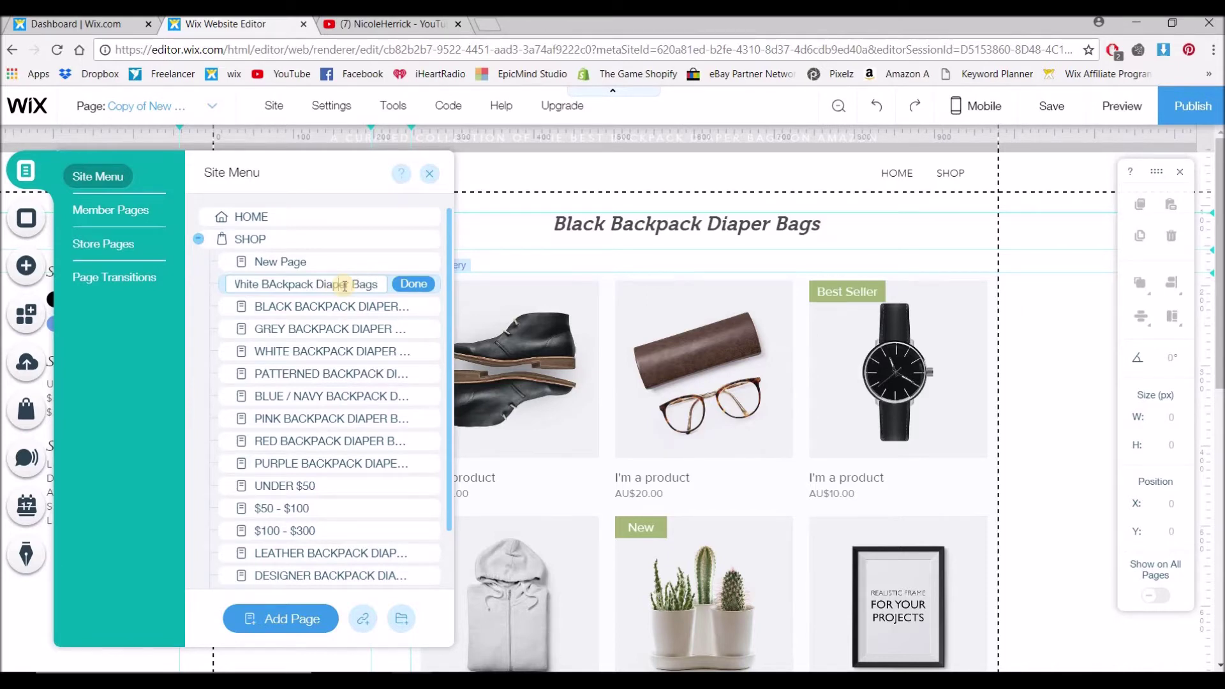
key("BackSpace")
type("a")
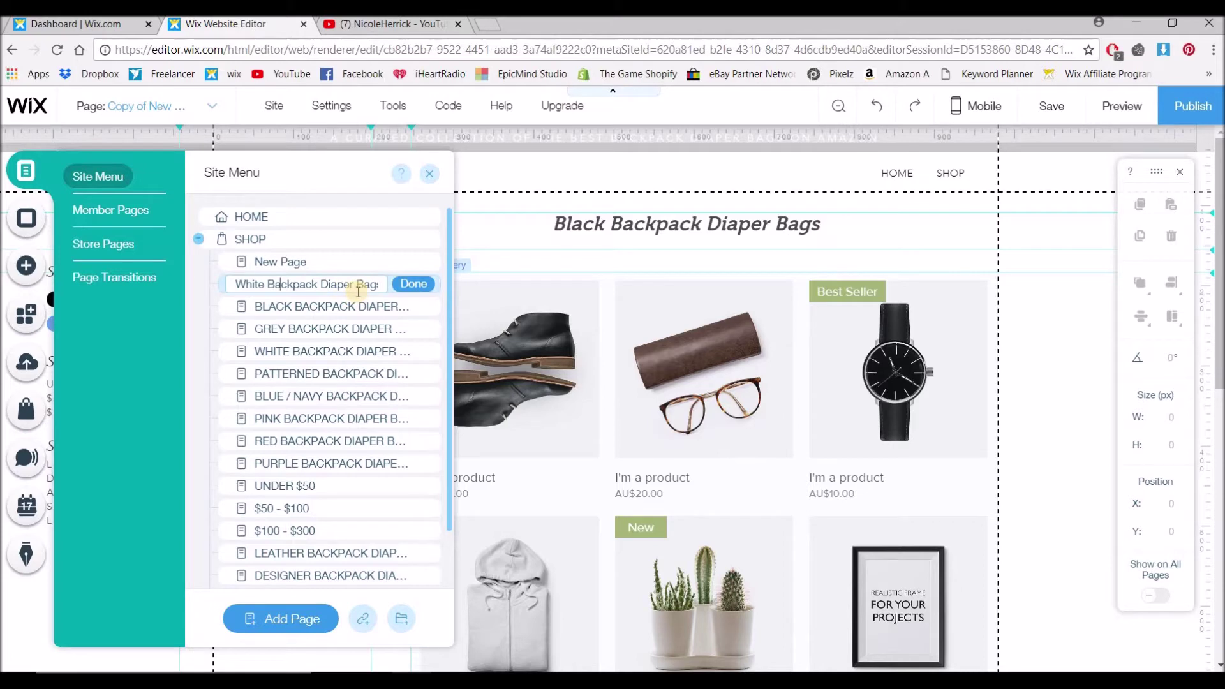
left_click(415, 284)
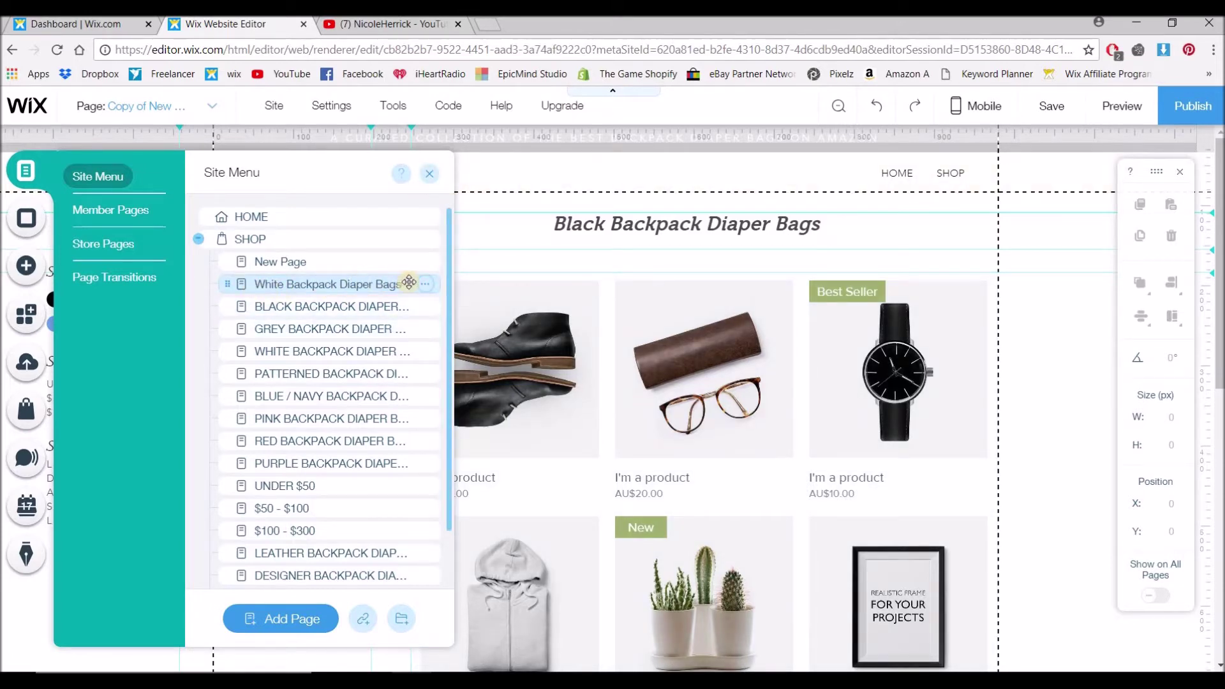
left_click(429, 173)
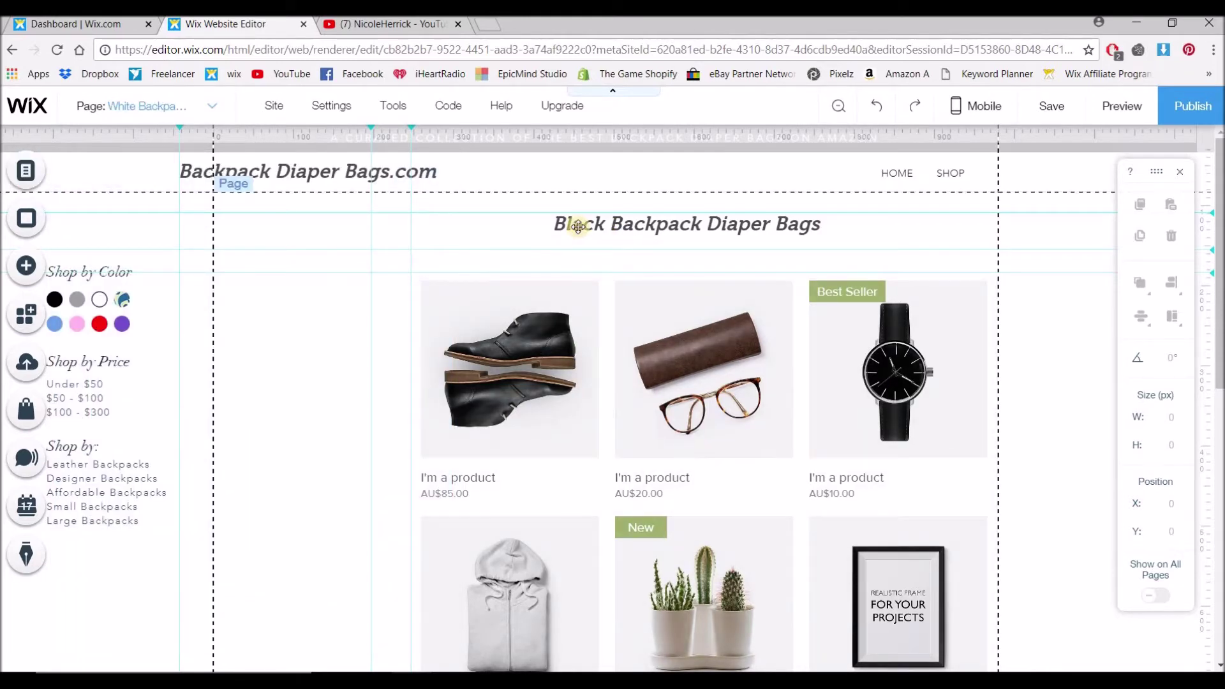
Step: Change the duplicated page's heading to "White Backpack Diaper Bags" and widen its text box to 348 px
left_click(600, 223)
left_click(600, 223)
left_click_drag(604, 224, 158, 140)
type("White")
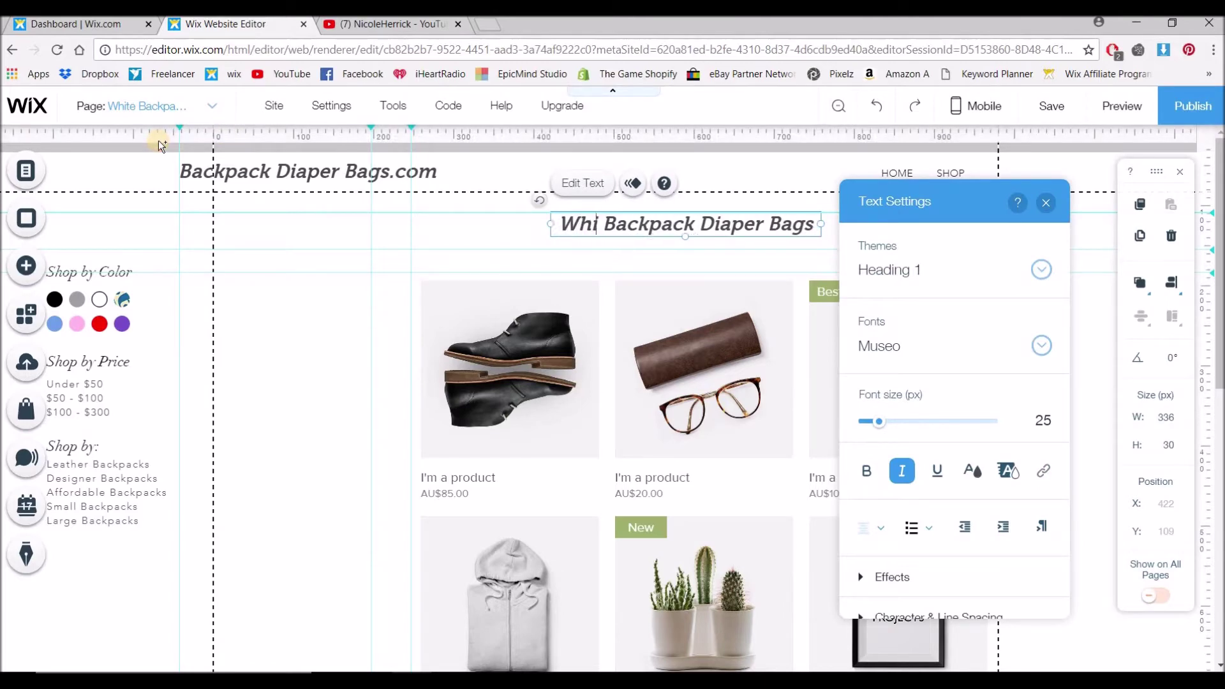
left_click_drag(821, 236, 826, 236)
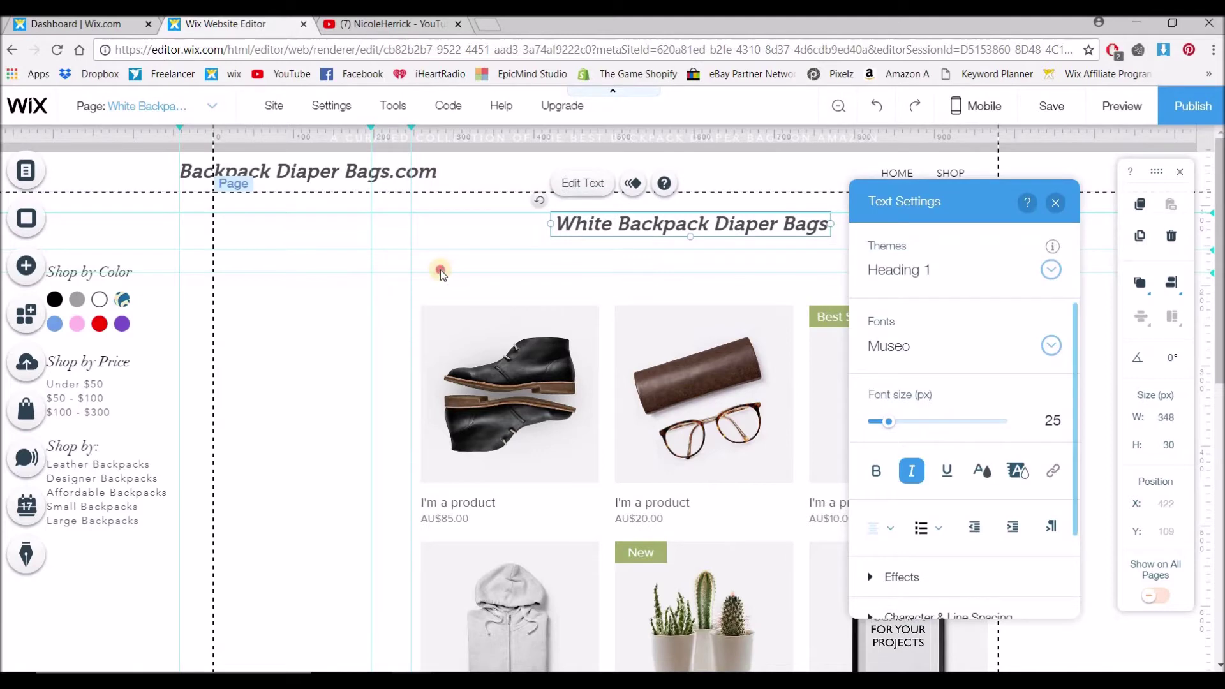
left_click(252, 328)
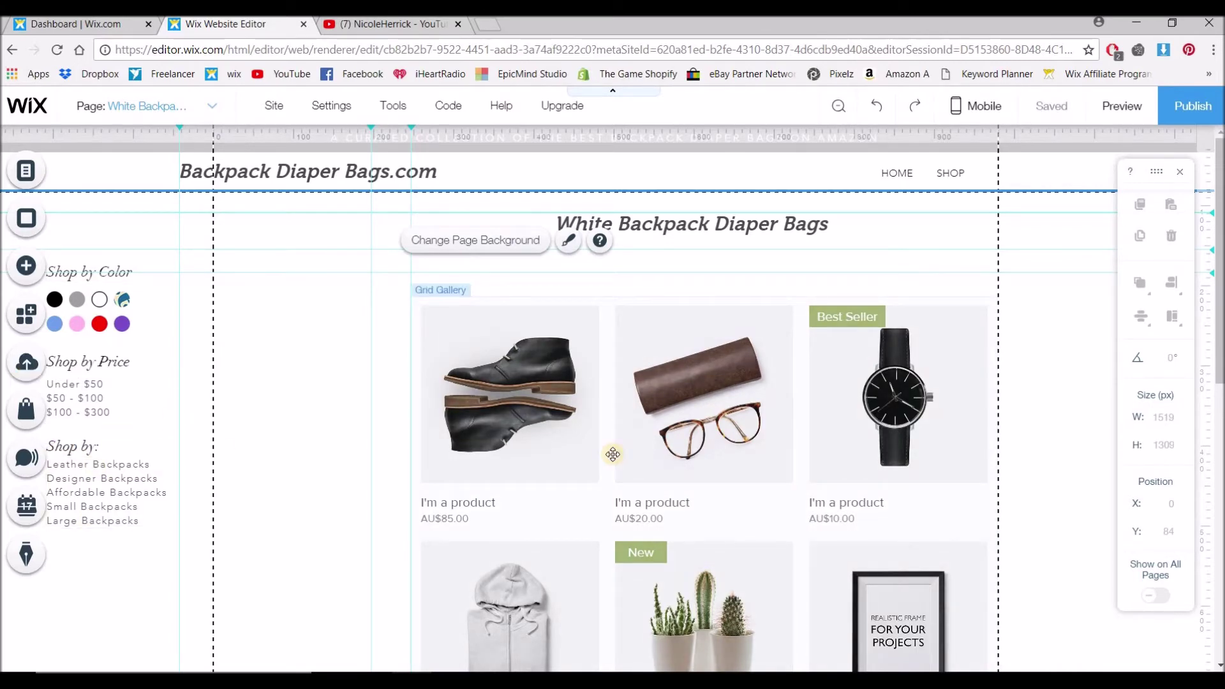
Step: Look through the list of site pages and switch back to New Page under SHOP
left_click(205, 106)
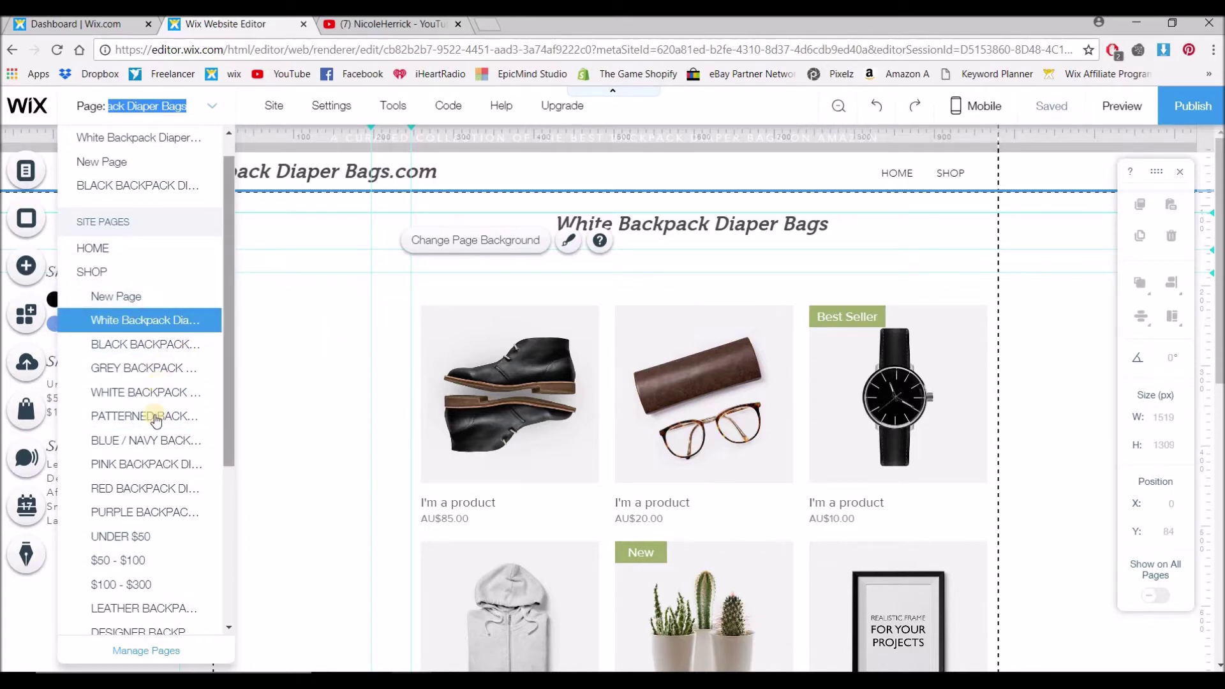
scroll(136, 526, "down", 1)
scroll(136, 523, "down", 4)
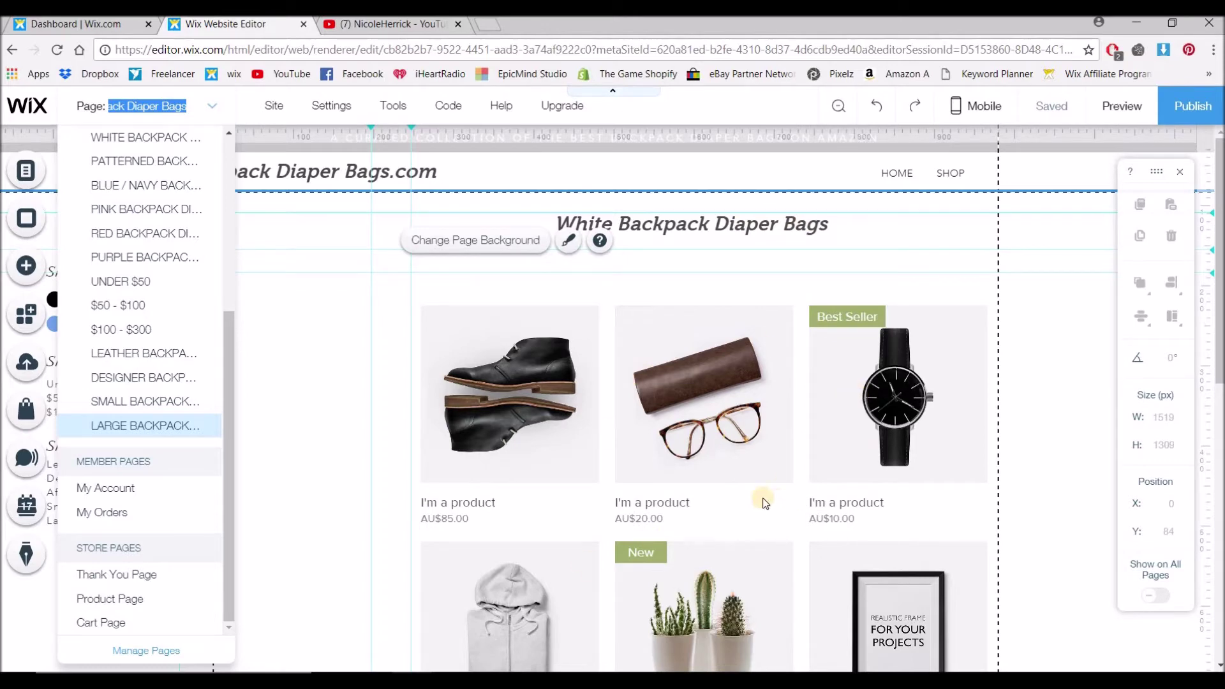
left_click(306, 373)
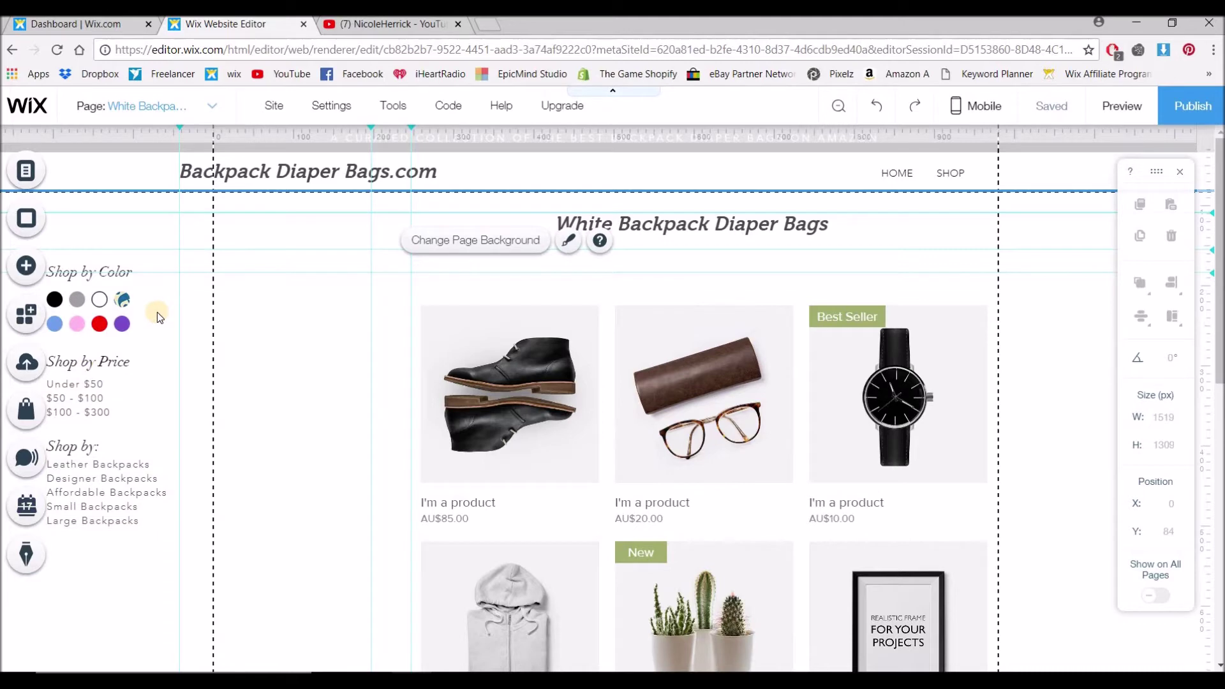
left_click(140, 108)
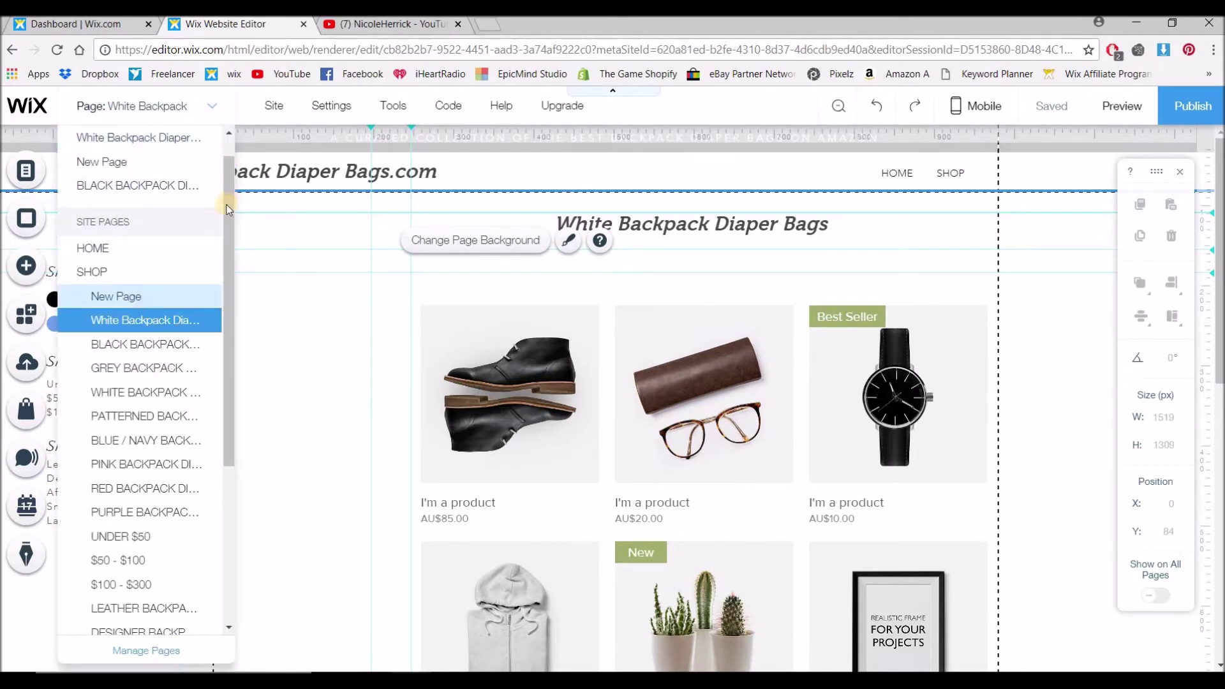
left_click(116, 296)
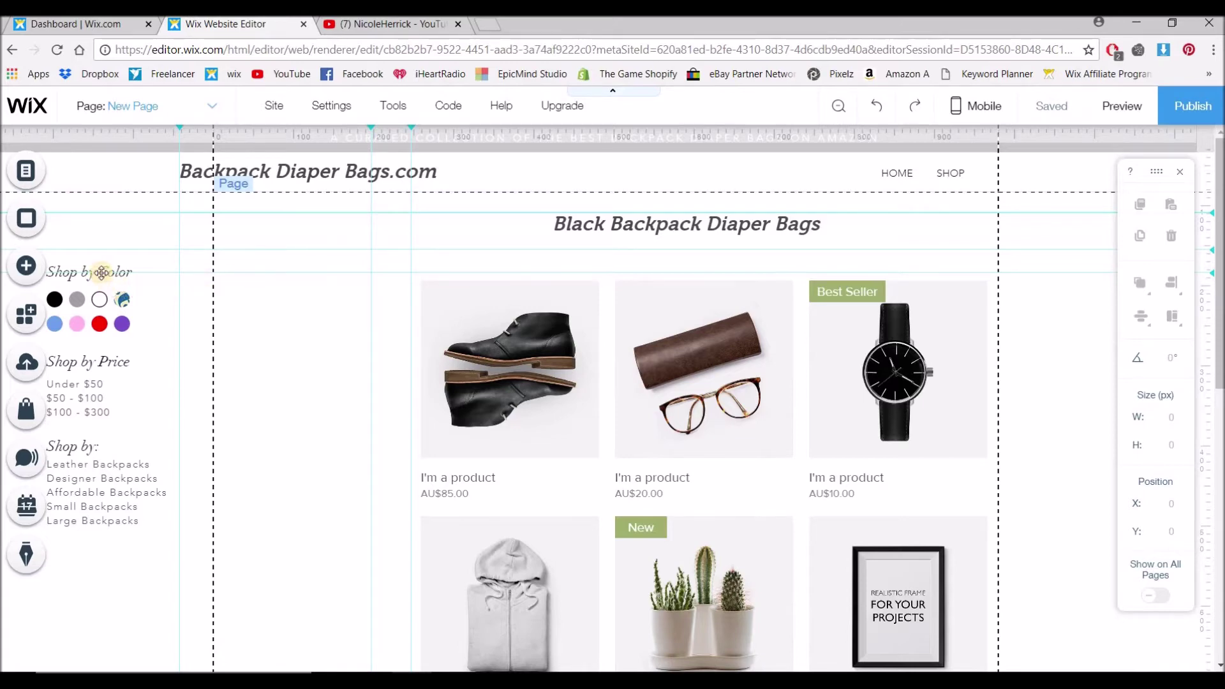
Step: Add a Heading 6 text reading "Shop by Colour" beside the product grid at X -44, Y 186, and narrow its box to 241 px
left_click(24, 273)
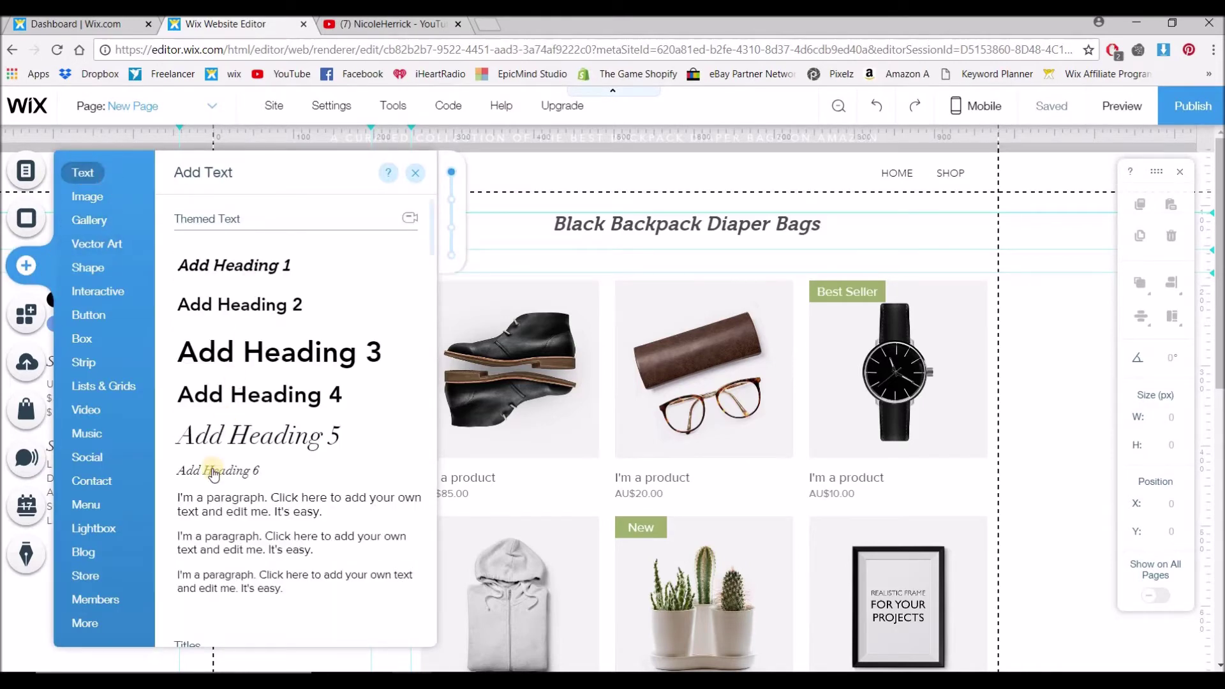
left_click_drag(213, 475, 217, 282)
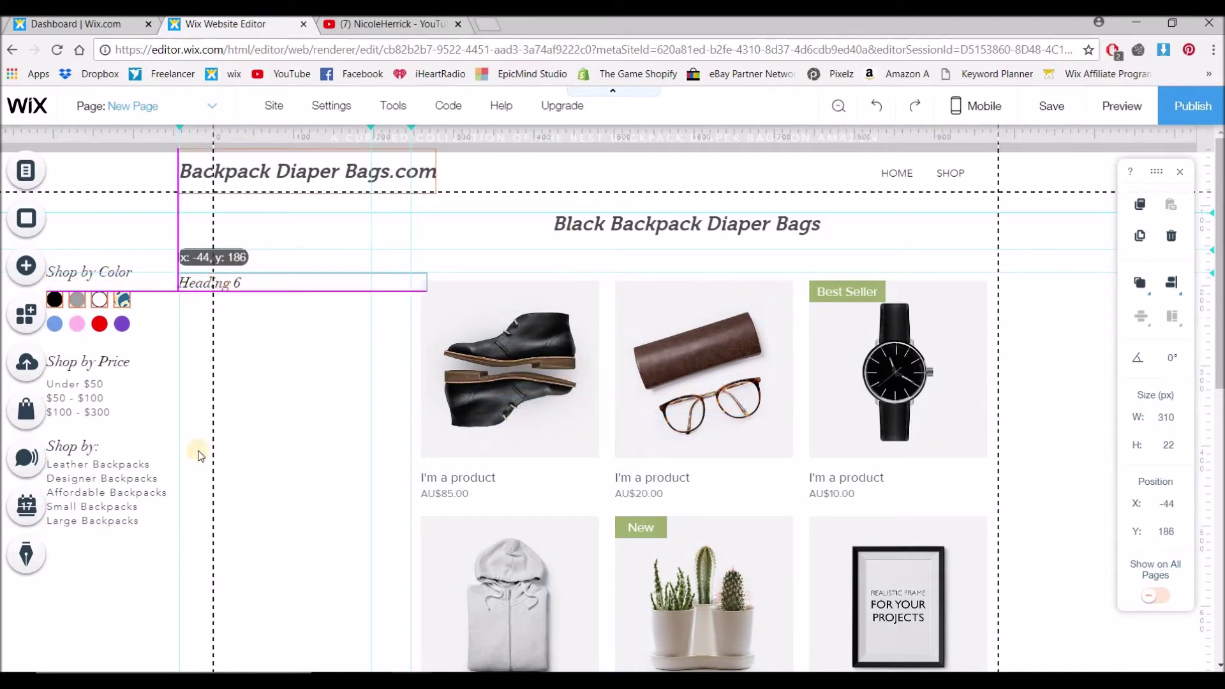
double_click(342, 293)
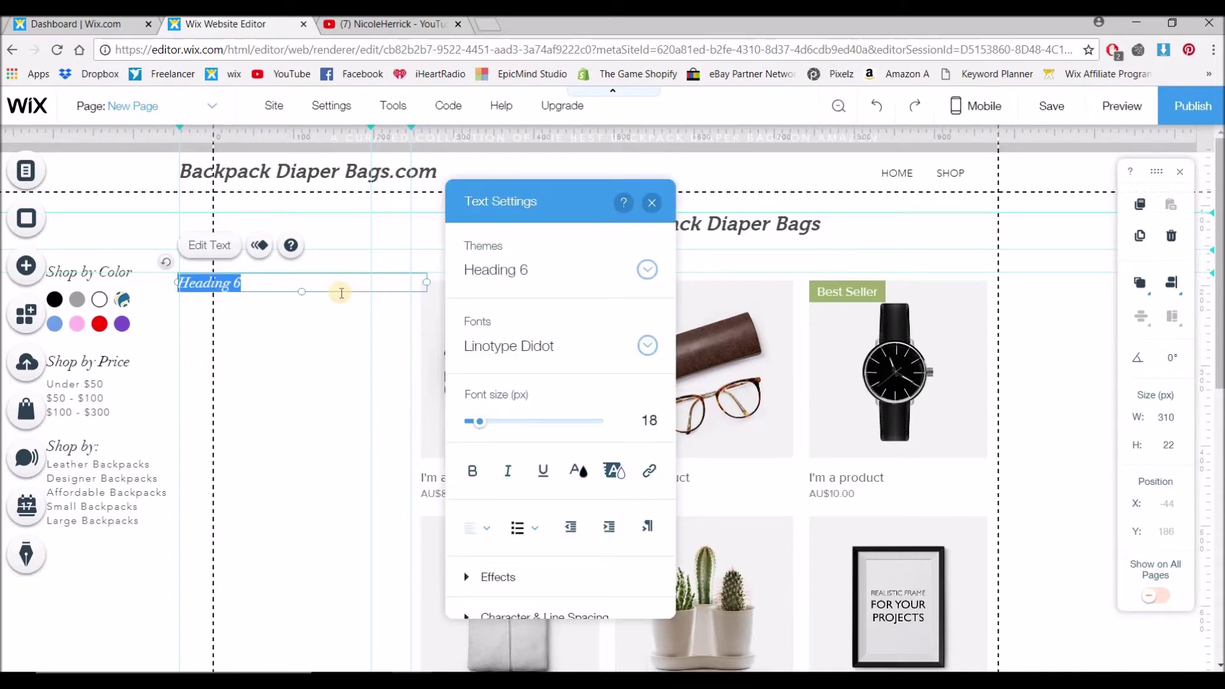
type("Shop by Colour")
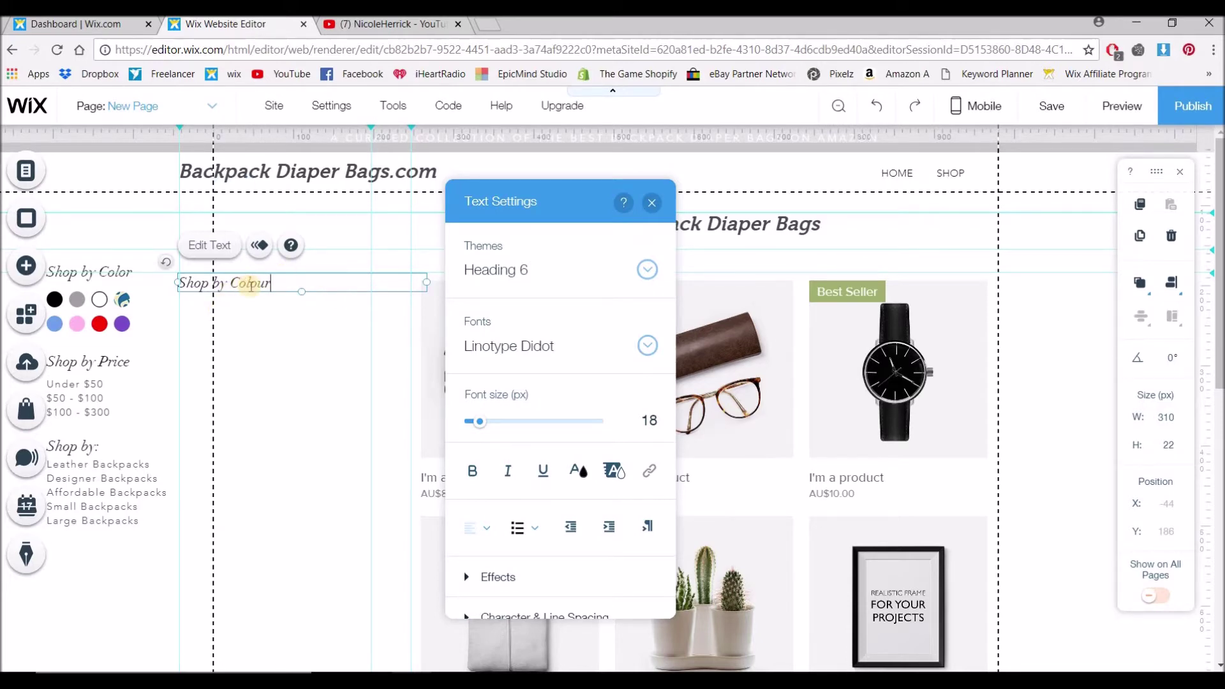
left_click_drag(427, 282, 371, 282)
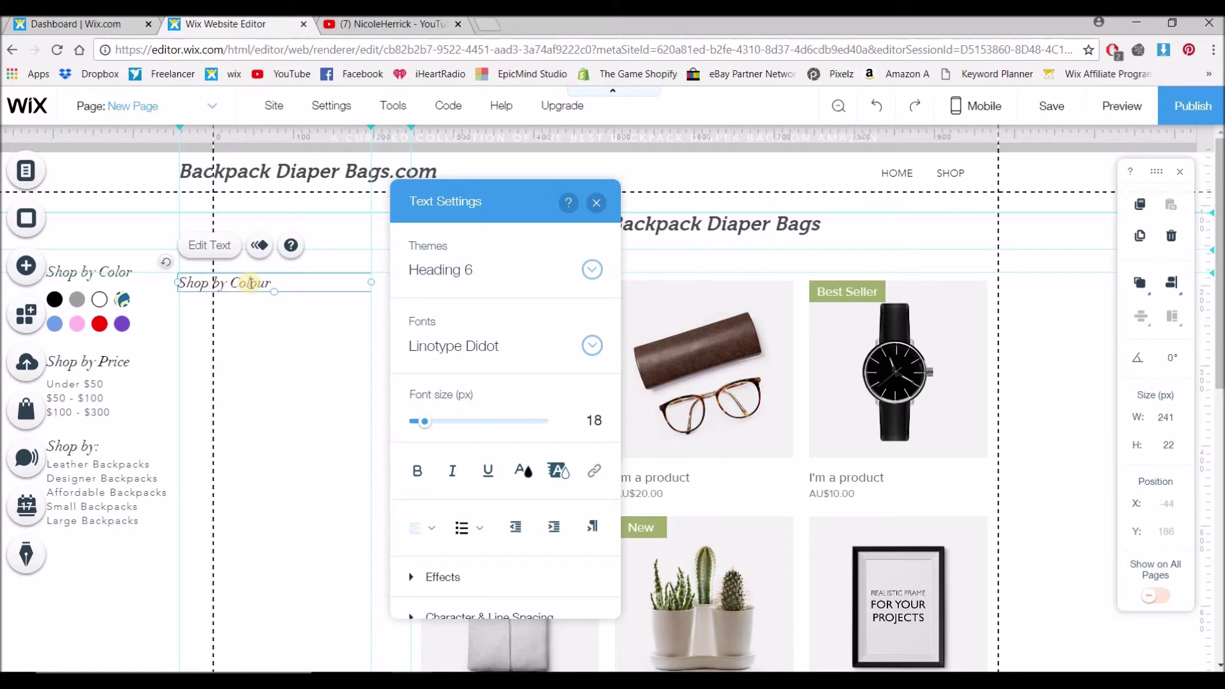
left_click(274, 338)
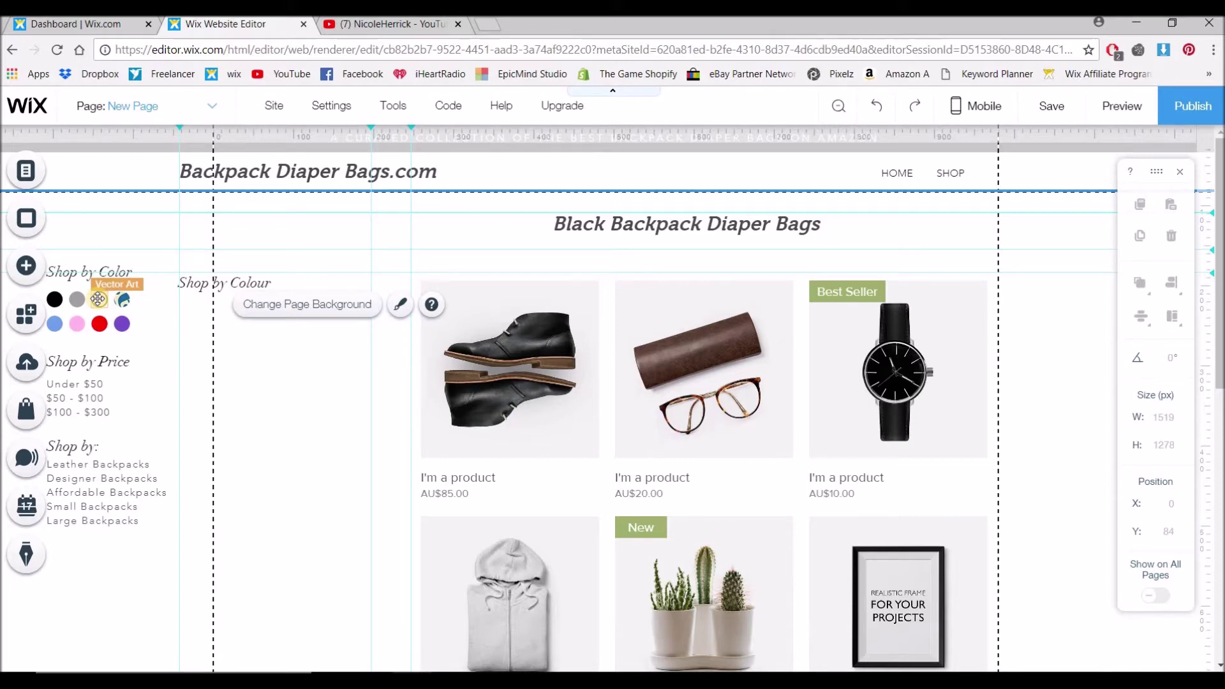
Step: Add a circle from the basic shapes and place it under the "Shop by Colour" heading at X -42, Y 228
left_click(28, 269)
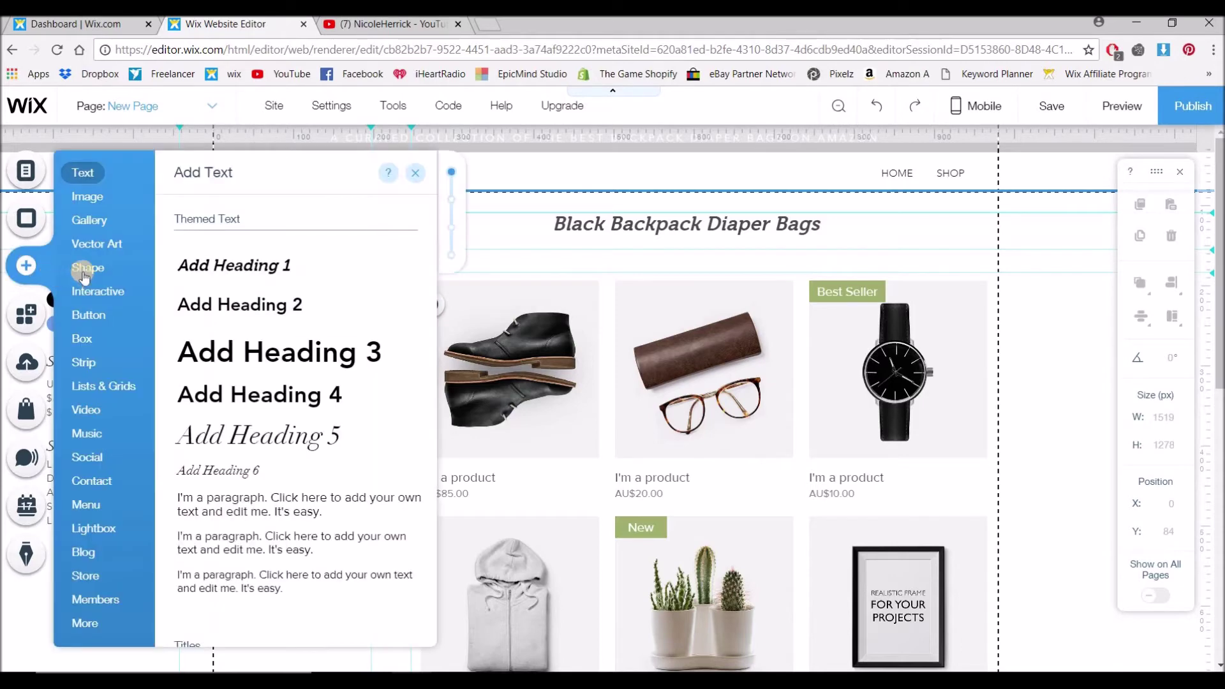
left_click(87, 267)
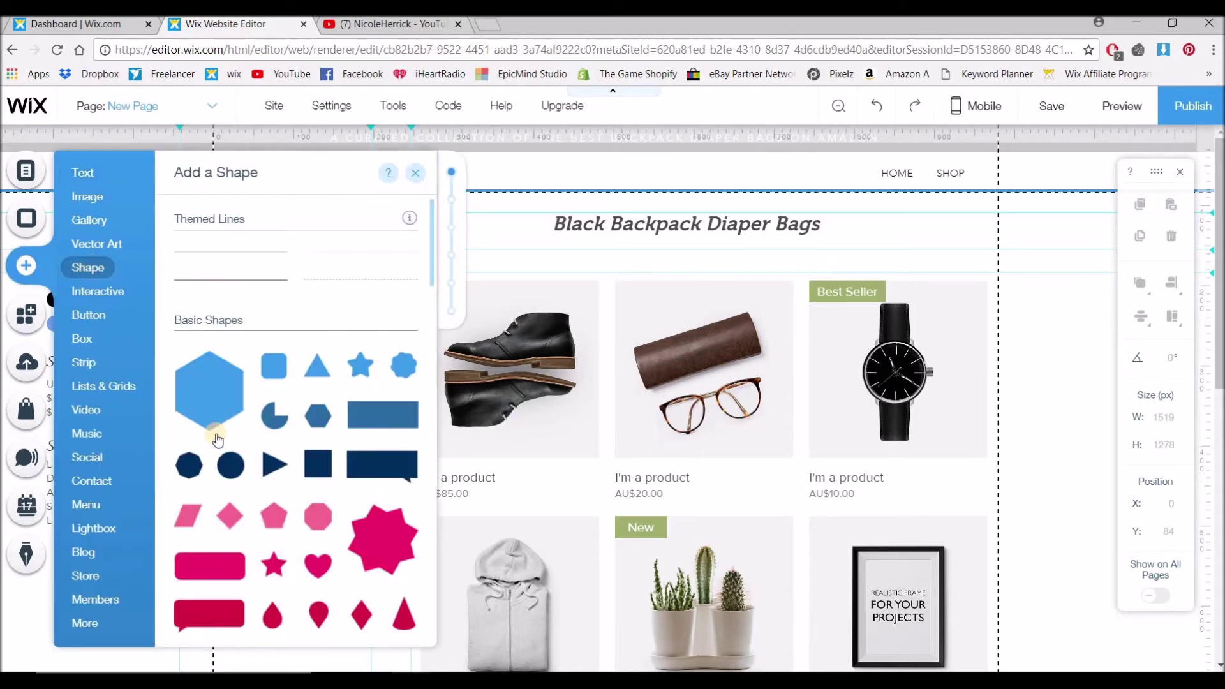
left_click(231, 468)
left_click_drag(606, 399, 224, 355)
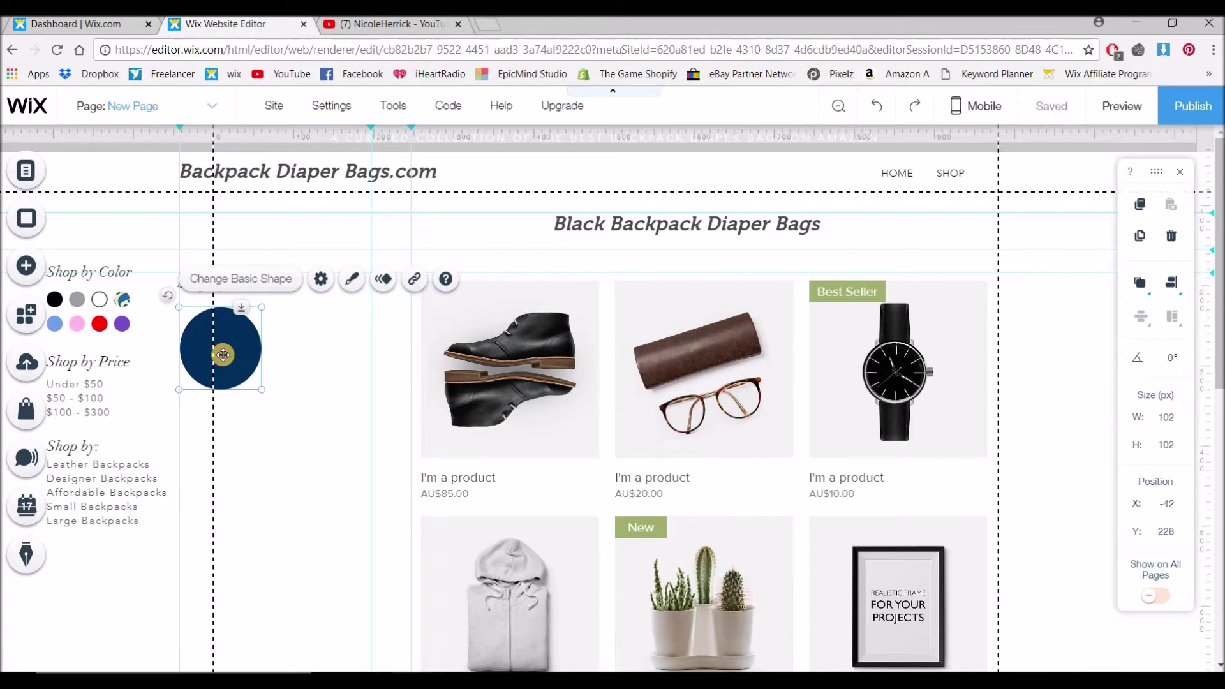
Step: Try a saved black swatch as the circle's fill color
left_click(353, 280)
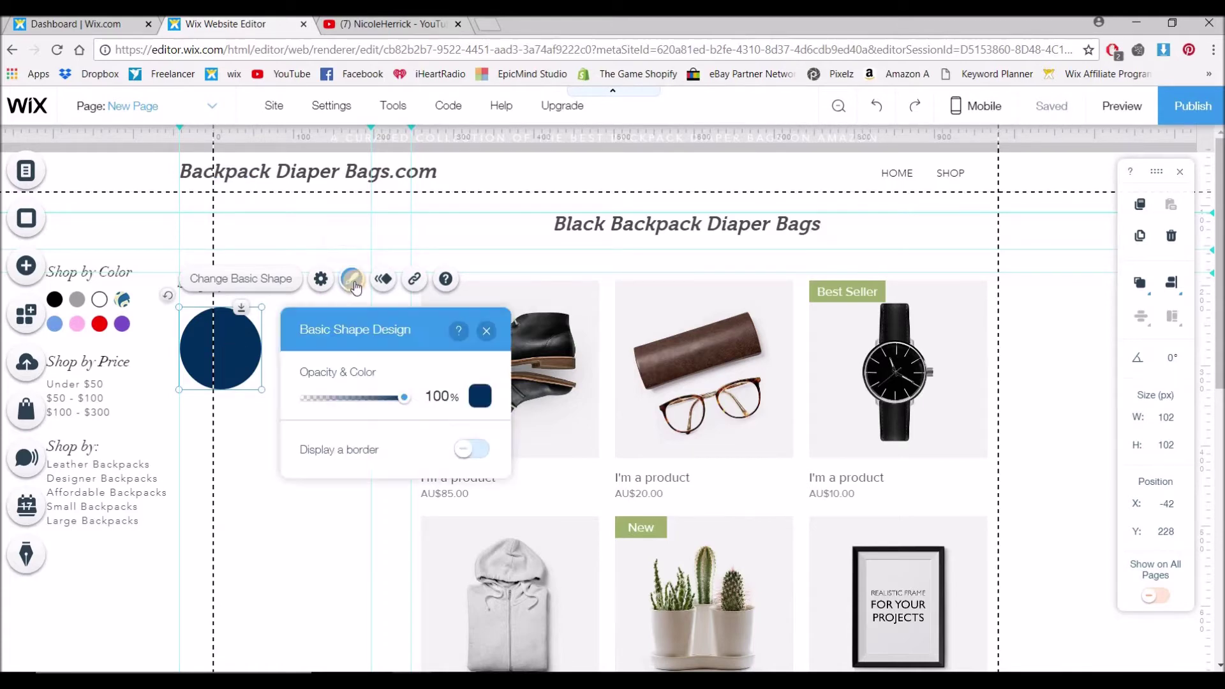
left_click(480, 400)
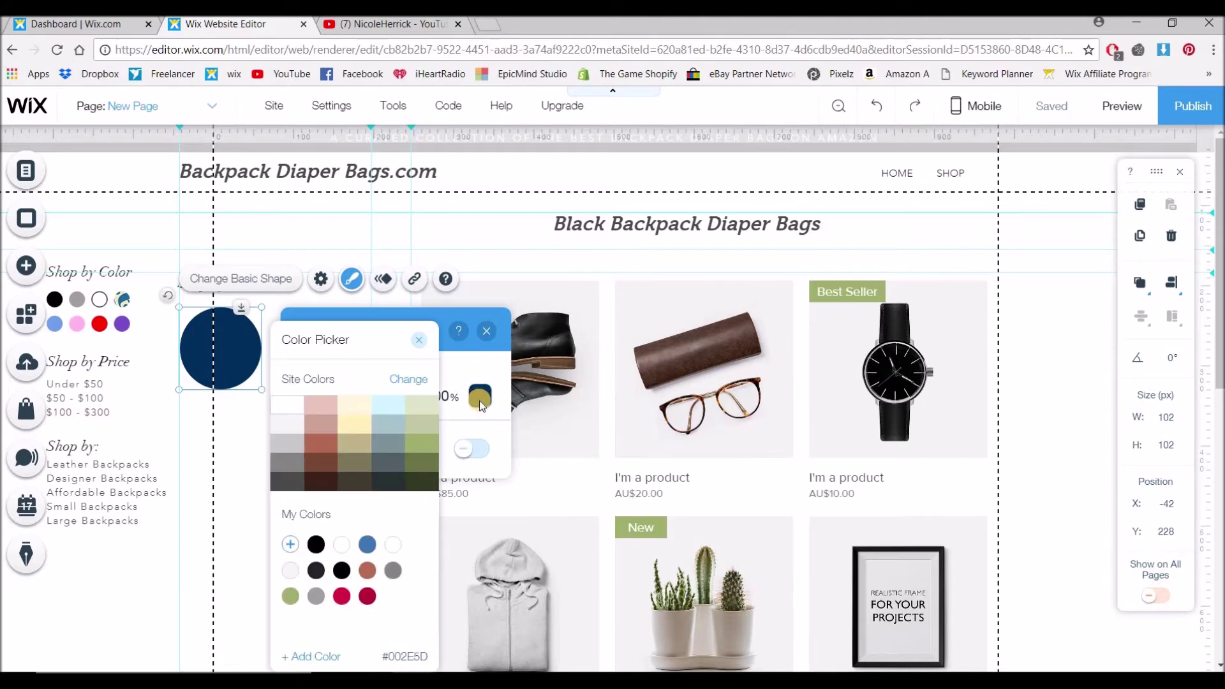
left_click(315, 546)
left_click(342, 595)
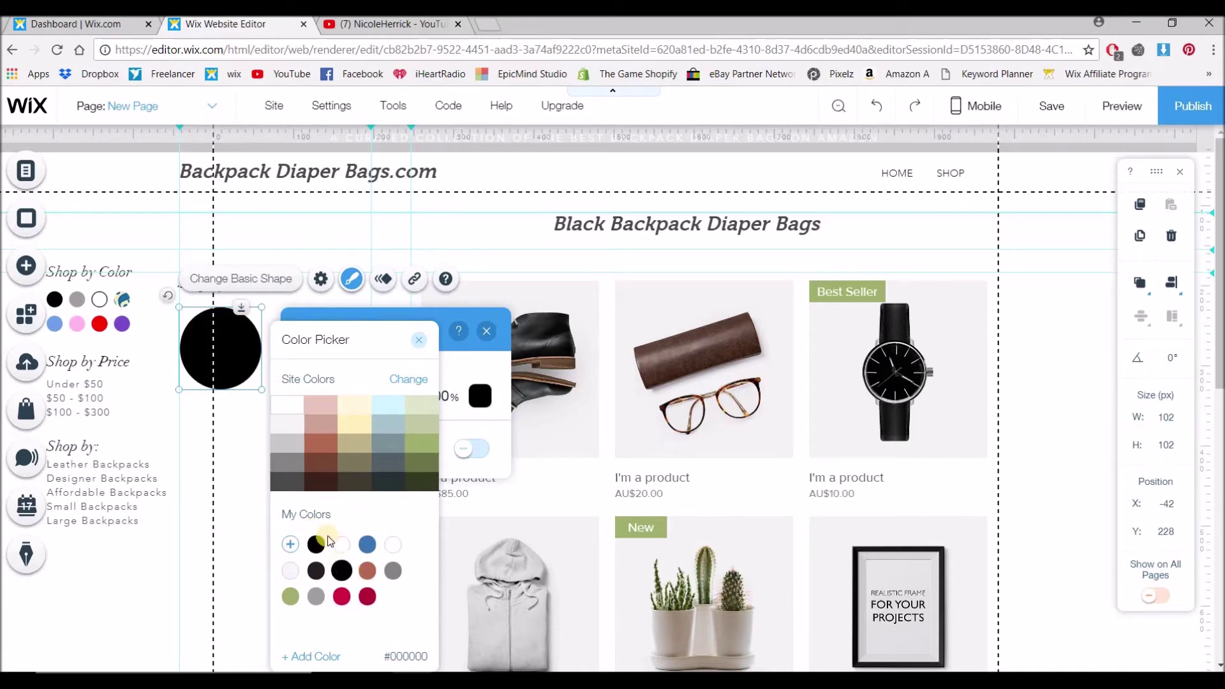
left_click(342, 656)
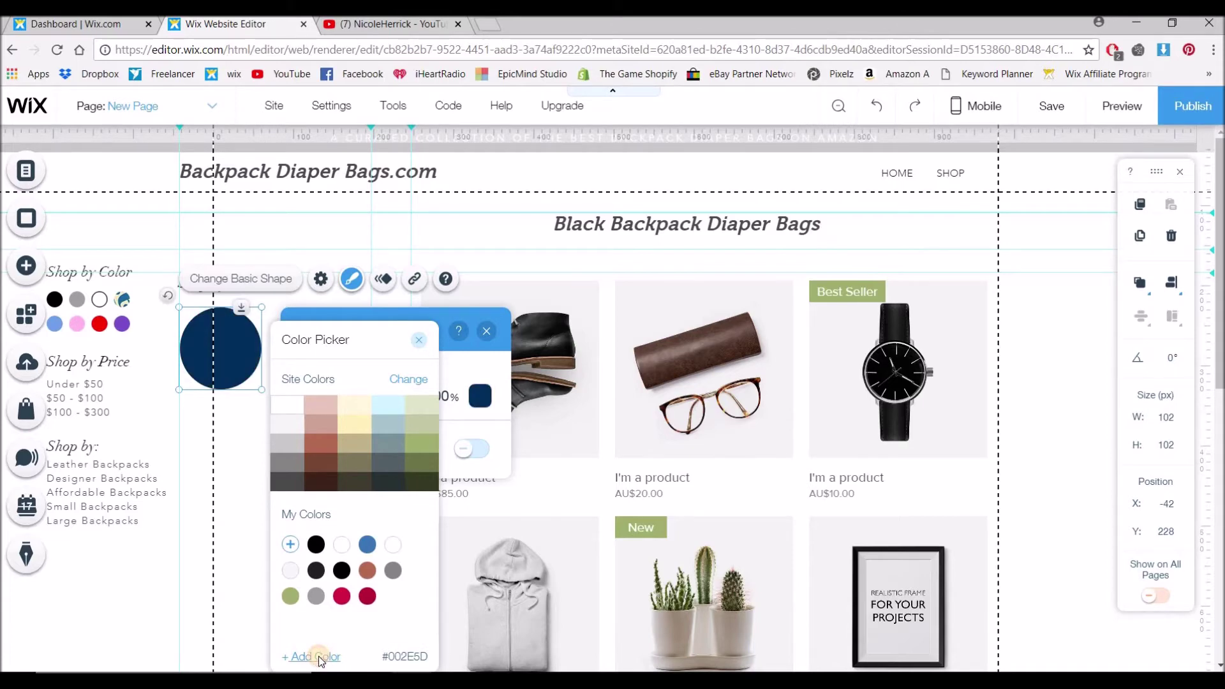
Step: Mix a custom purple, BD27E3, for the circle and add it to My Colors
left_click(319, 657)
left_click(471, 477)
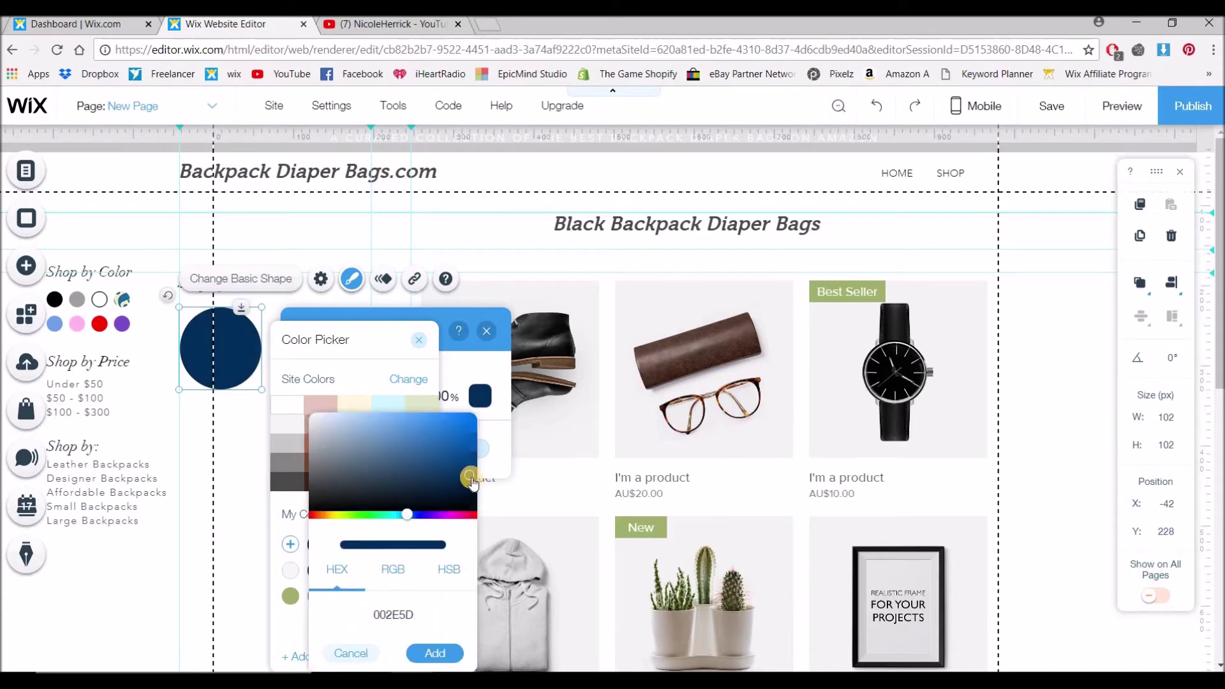
left_click_drag(469, 479, 442, 515)
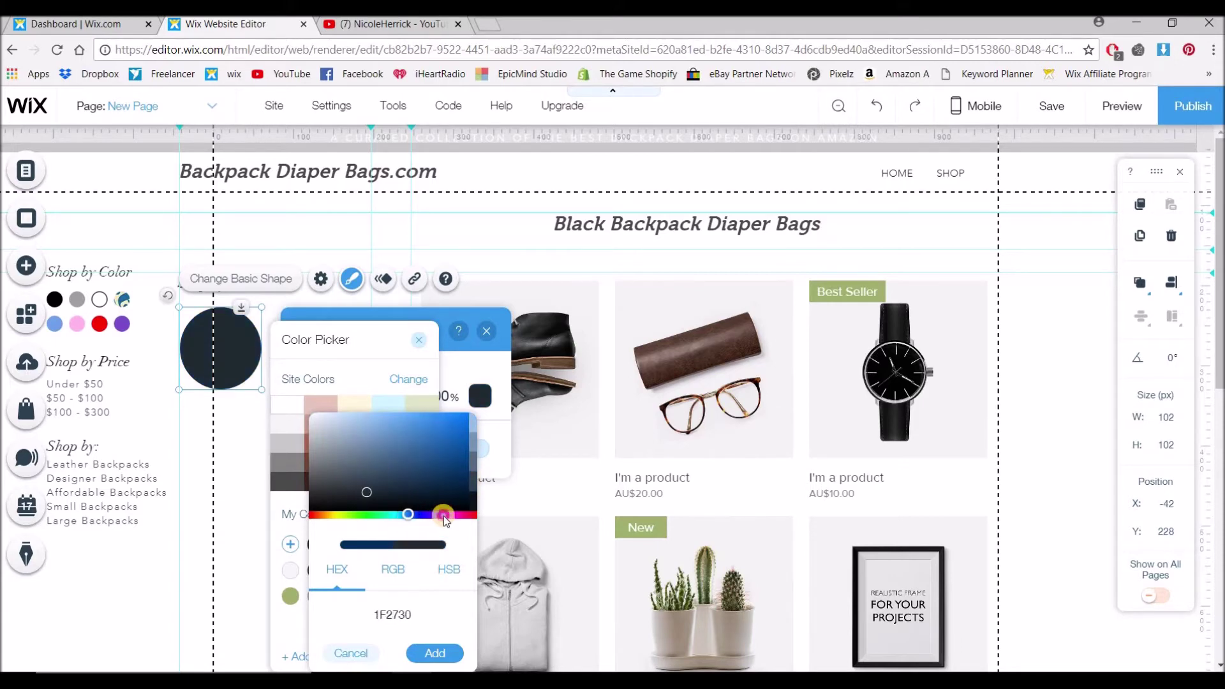
left_click(441, 423)
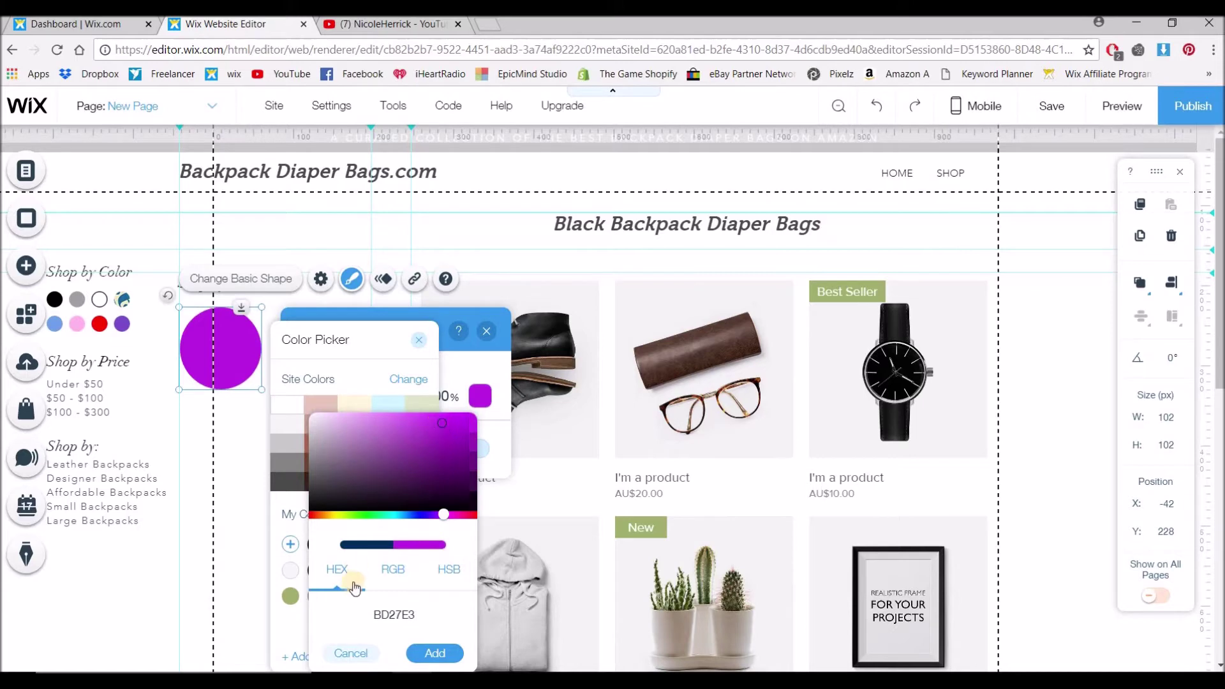
left_click(394, 569)
left_click(450, 570)
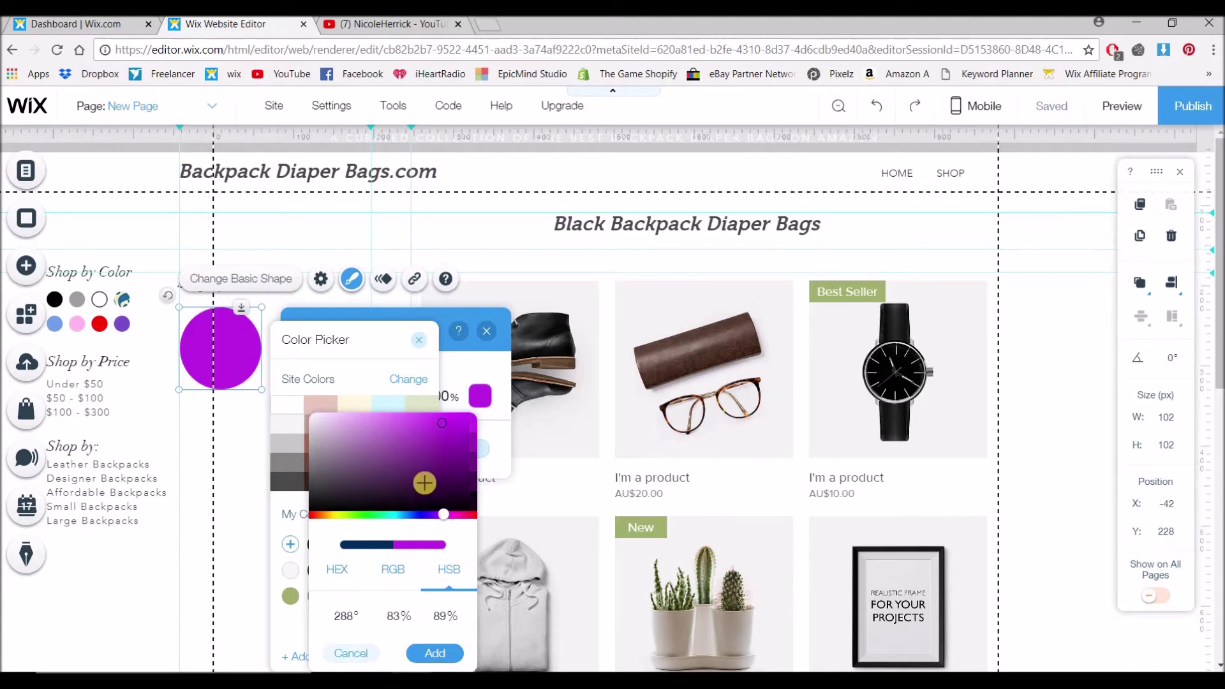
left_click(434, 652)
Step: Try the saved swatches on the circle, fill it with black #000000 and close the design settings
left_click(317, 574)
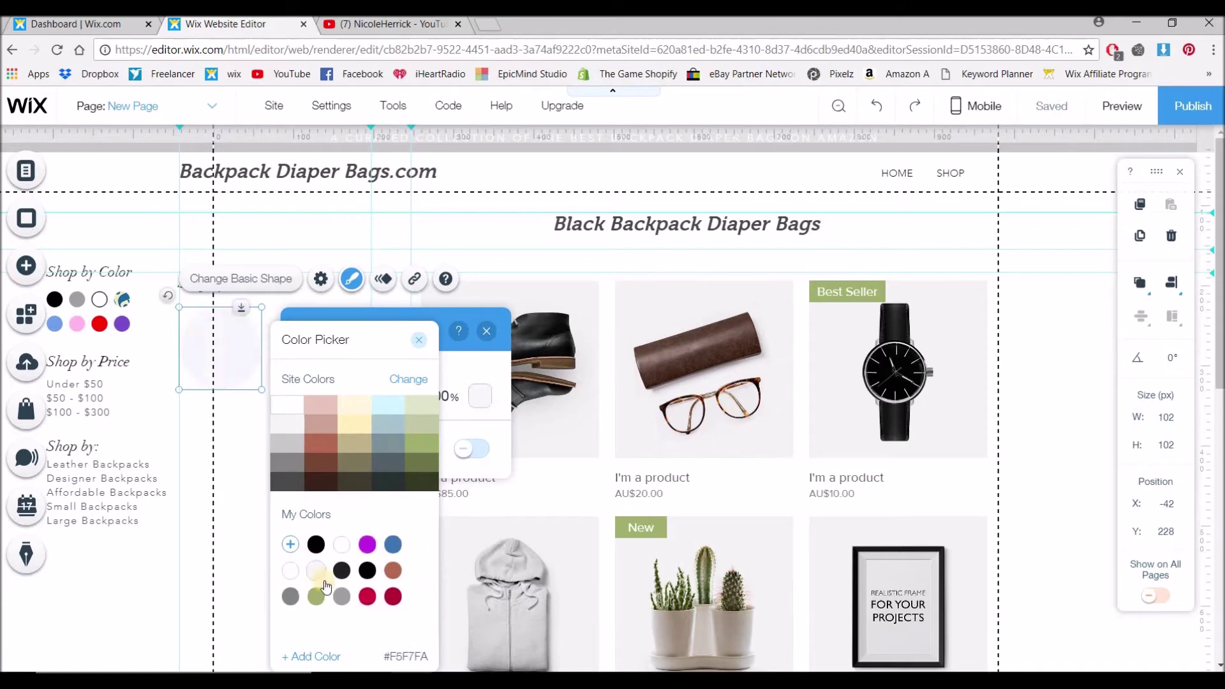
left_click(332, 572)
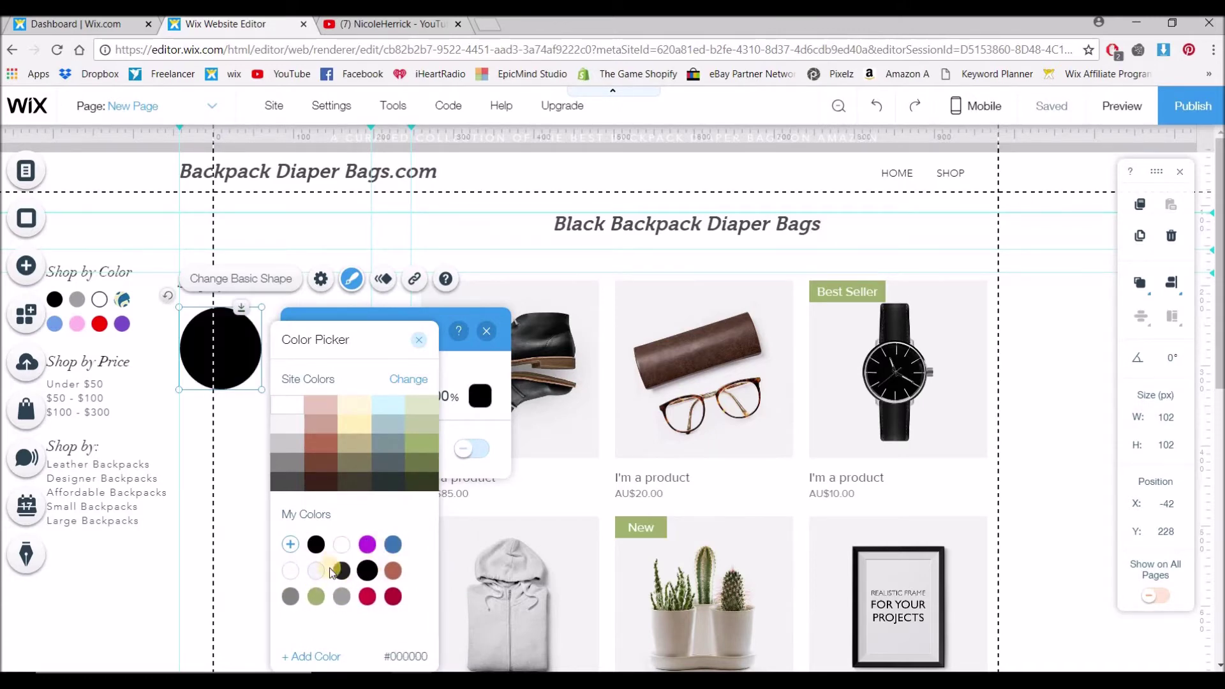
left_click(370, 546)
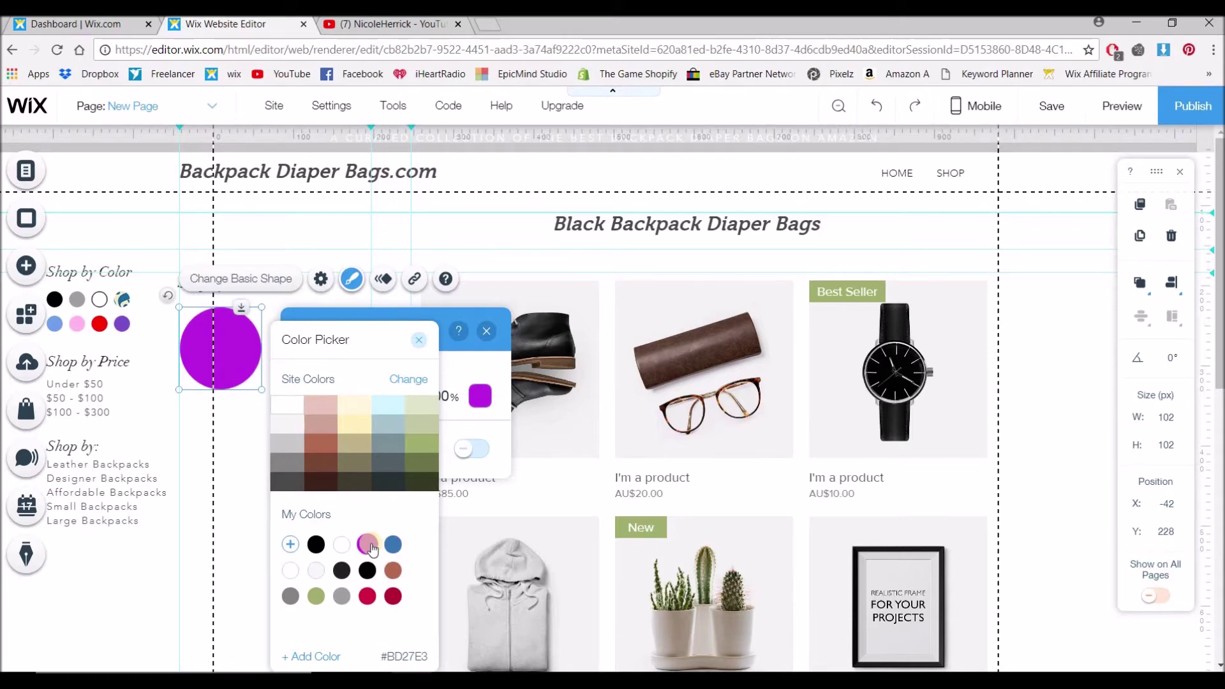
left_click(316, 544)
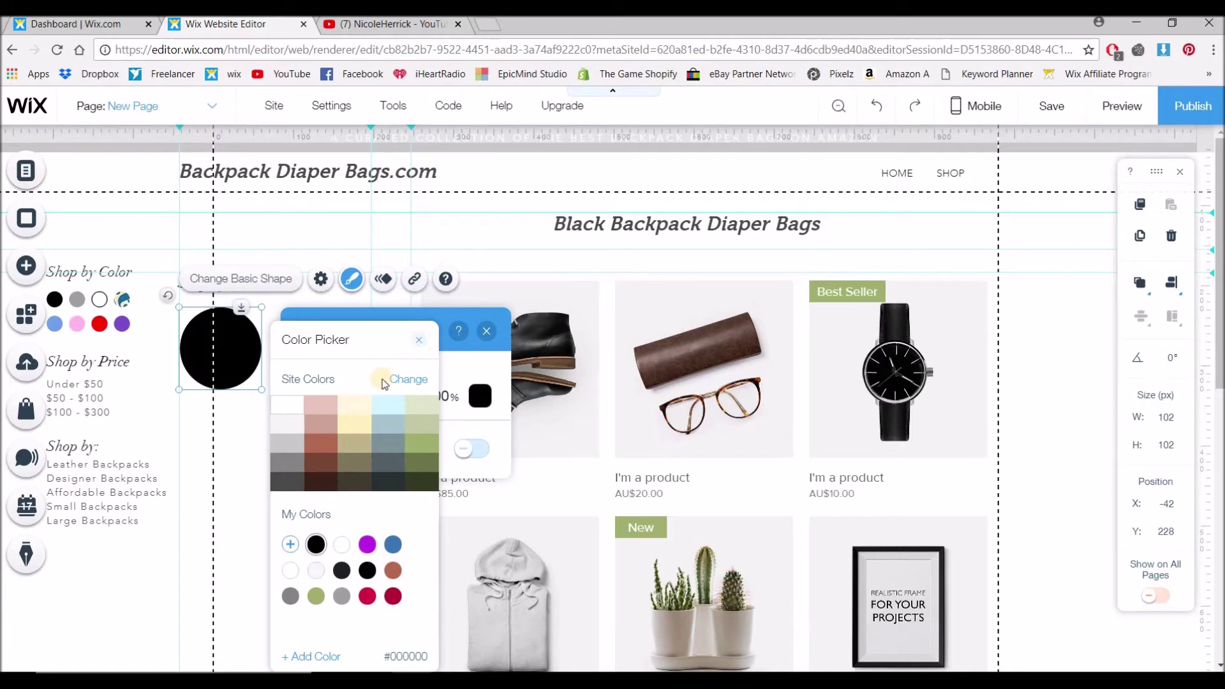
left_click(420, 345)
left_click(486, 331)
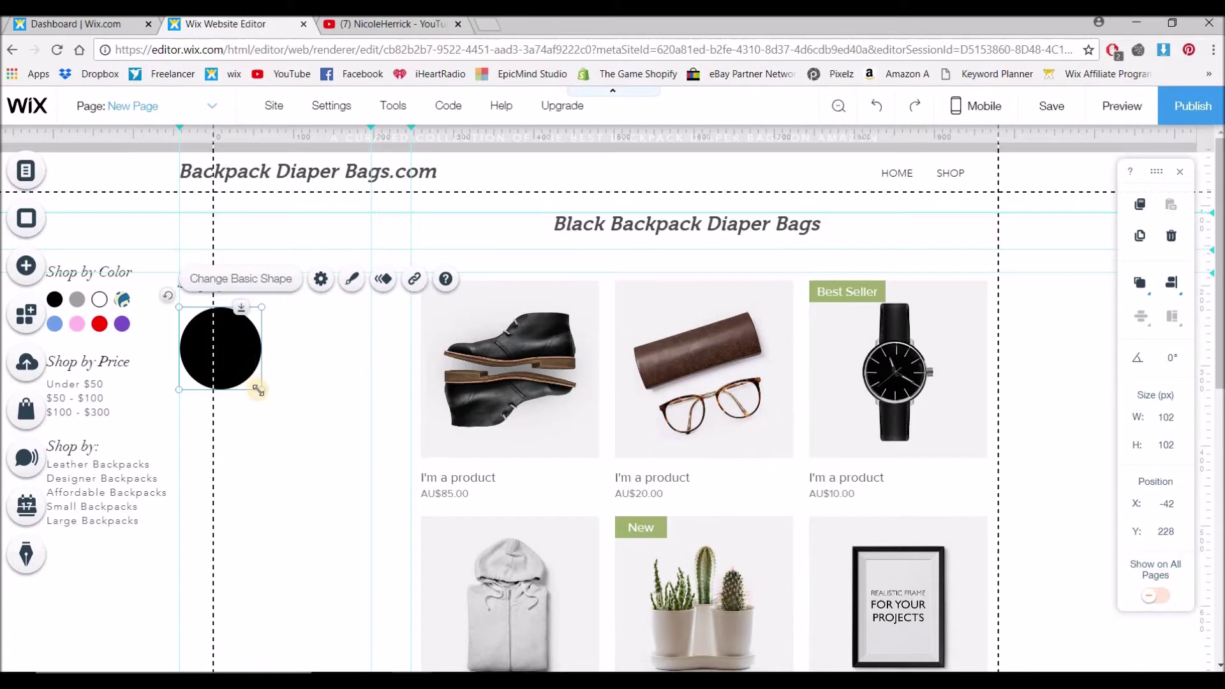
Step: Shrink the black circle and set its width and height to 25 px
left_click_drag(262, 390, 205, 315)
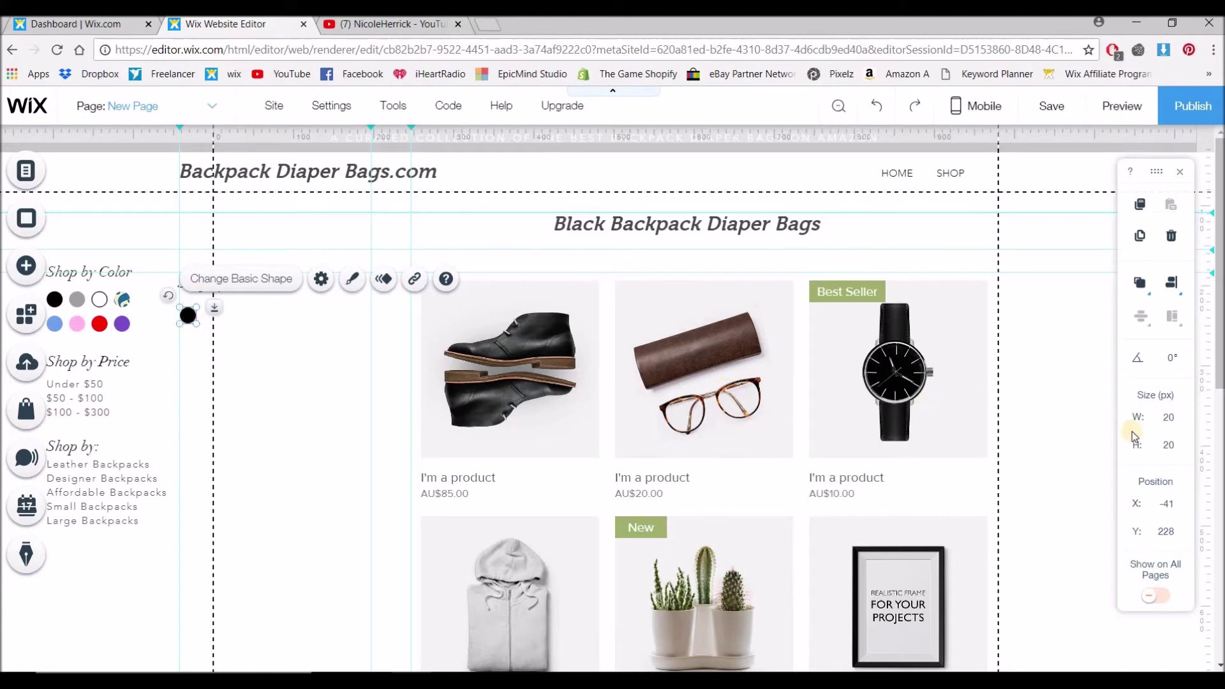
left_click(1169, 419)
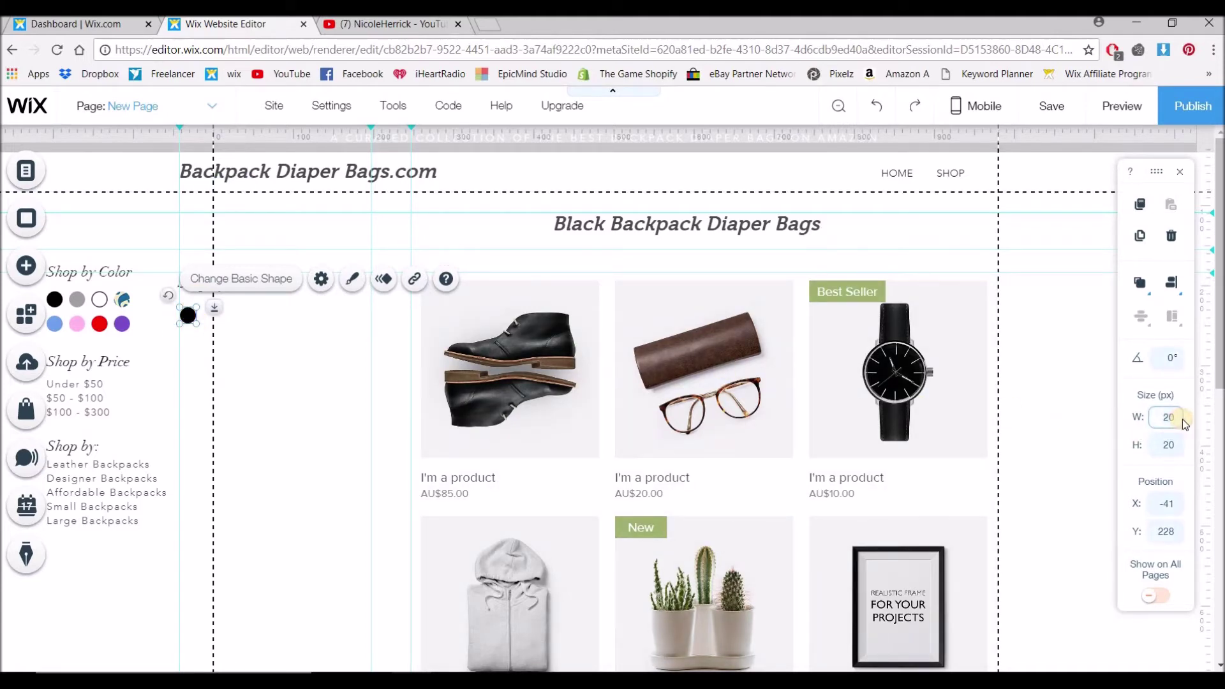
type("25")
left_click(1171, 446)
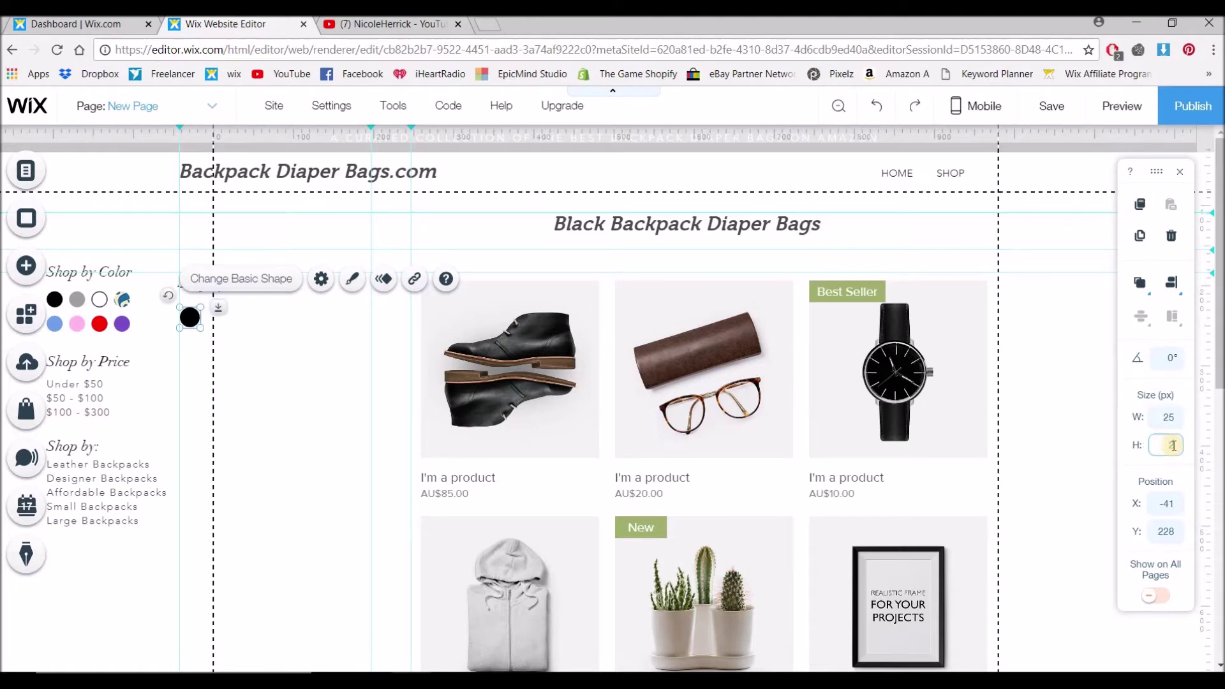
left_click(1054, 468)
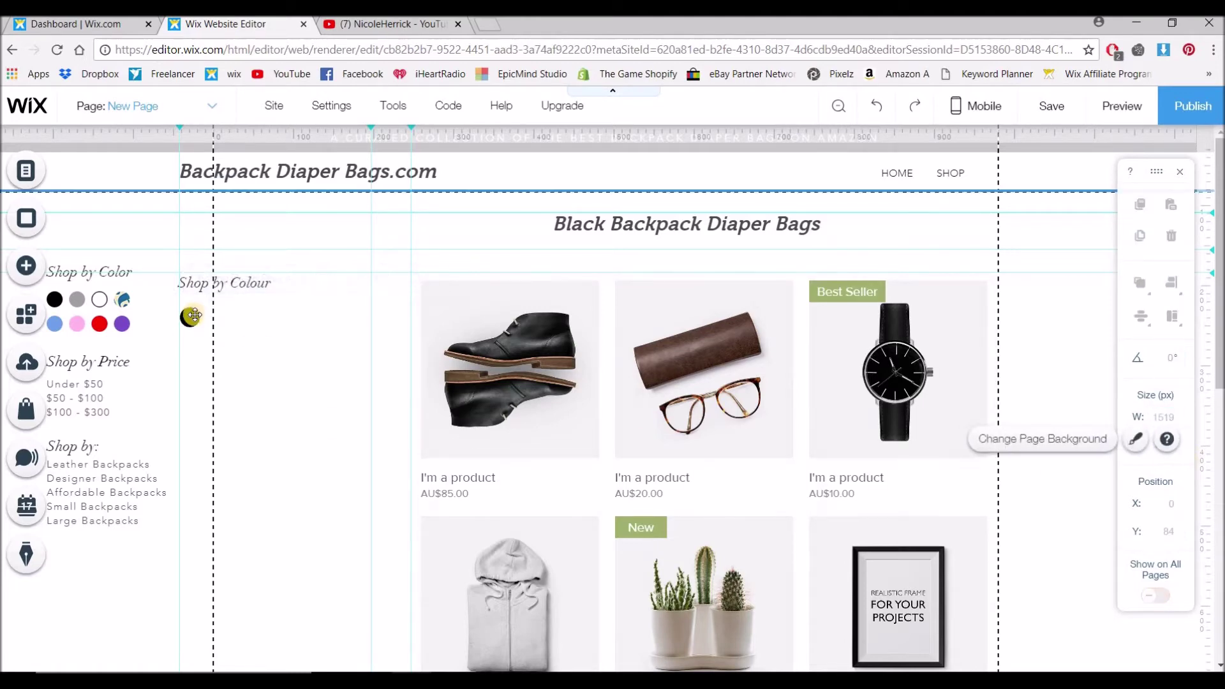
Step: Set the black circle's size to 20 by 20 px and move it closer to the heading at X -42, Y 218
left_click(1168, 418)
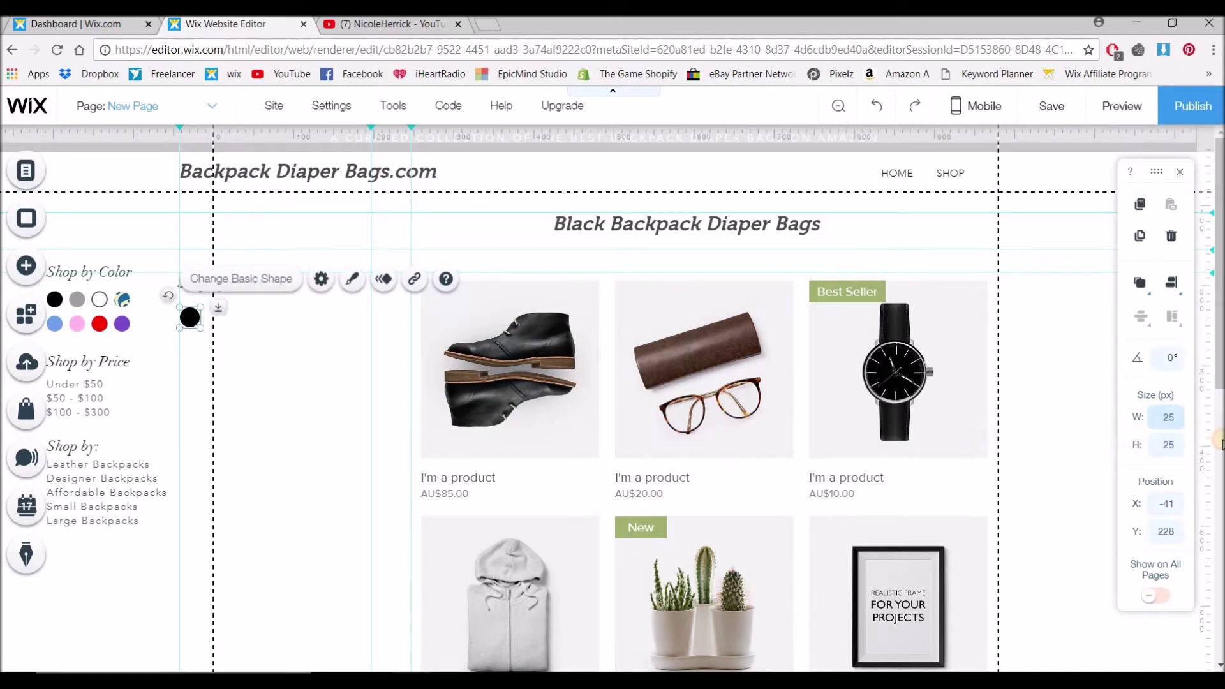
type("20")
left_click(1169, 446)
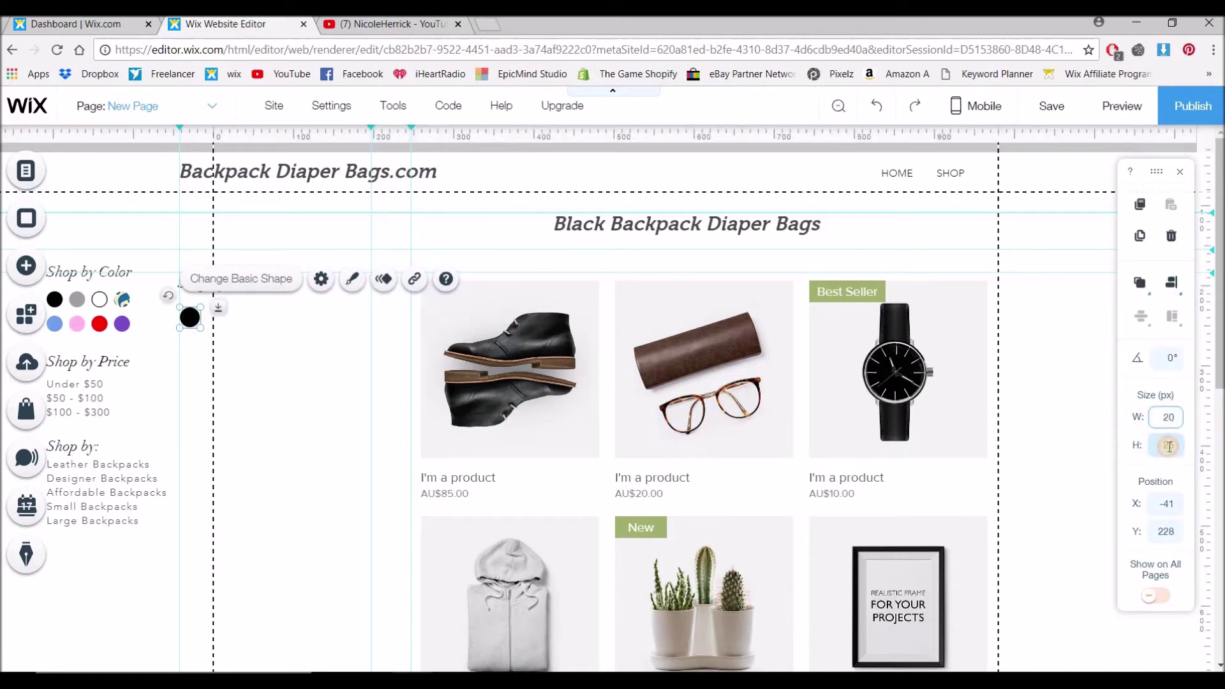
left_click(190, 317)
left_click_drag(190, 311, 189, 309)
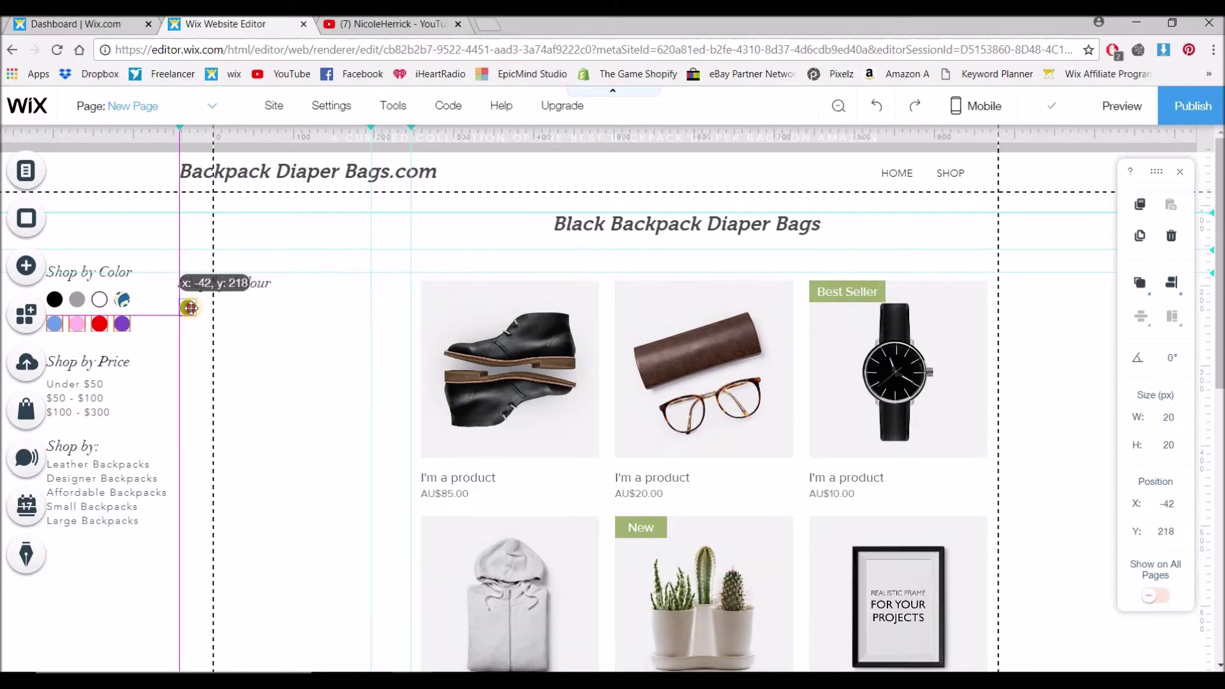
left_click(164, 345)
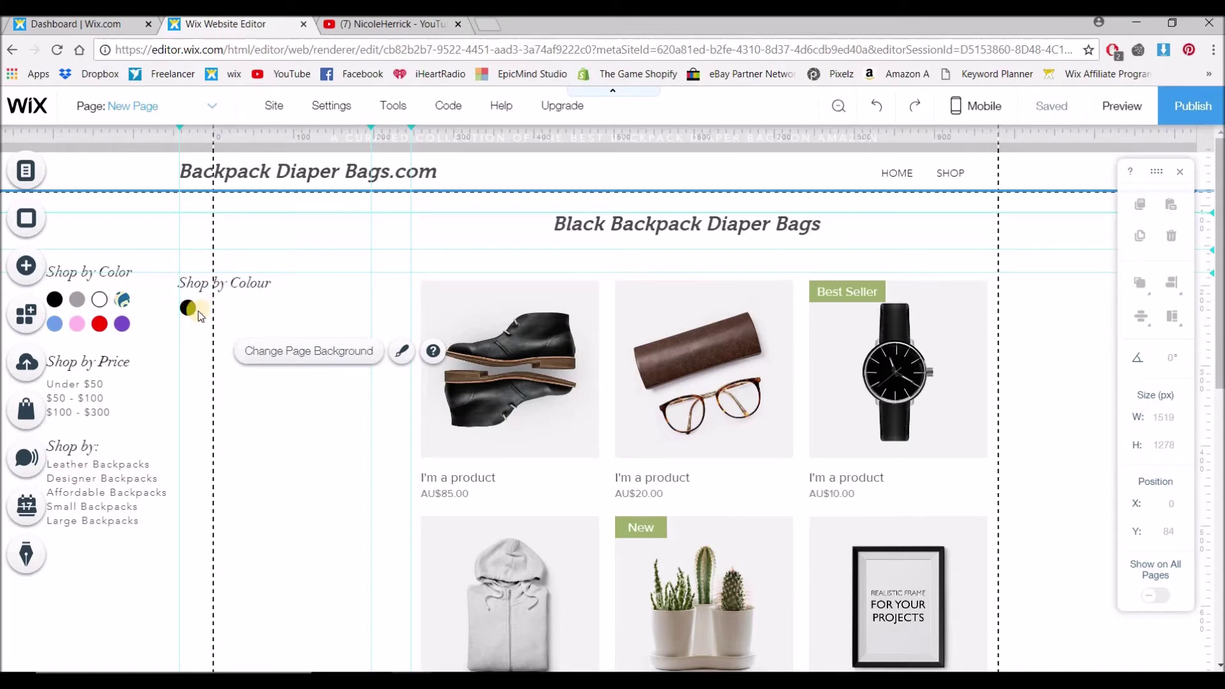
Step: Duplicate the black circle and place the copy next to it at X -14, Y 218
left_click(189, 309)
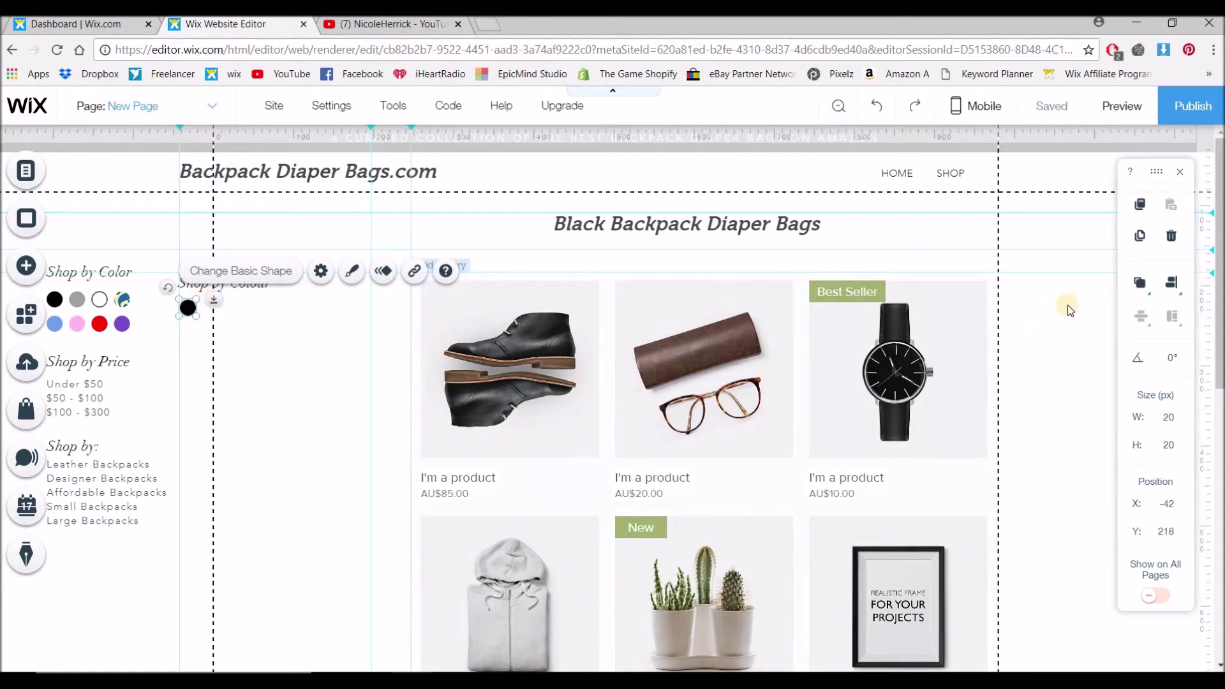
left_click(1141, 237)
left_click_drag(204, 316, 212, 304)
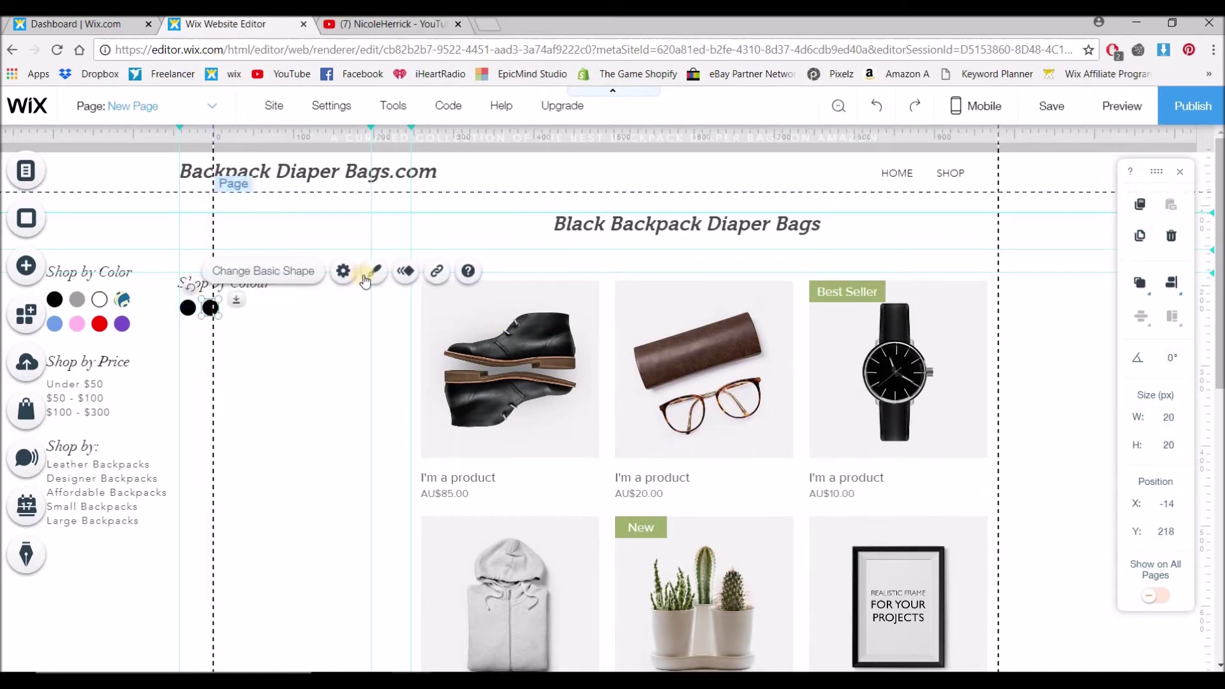
Step: Fill the duplicated circle with the medium grey site color and close the color picker
left_click(374, 273)
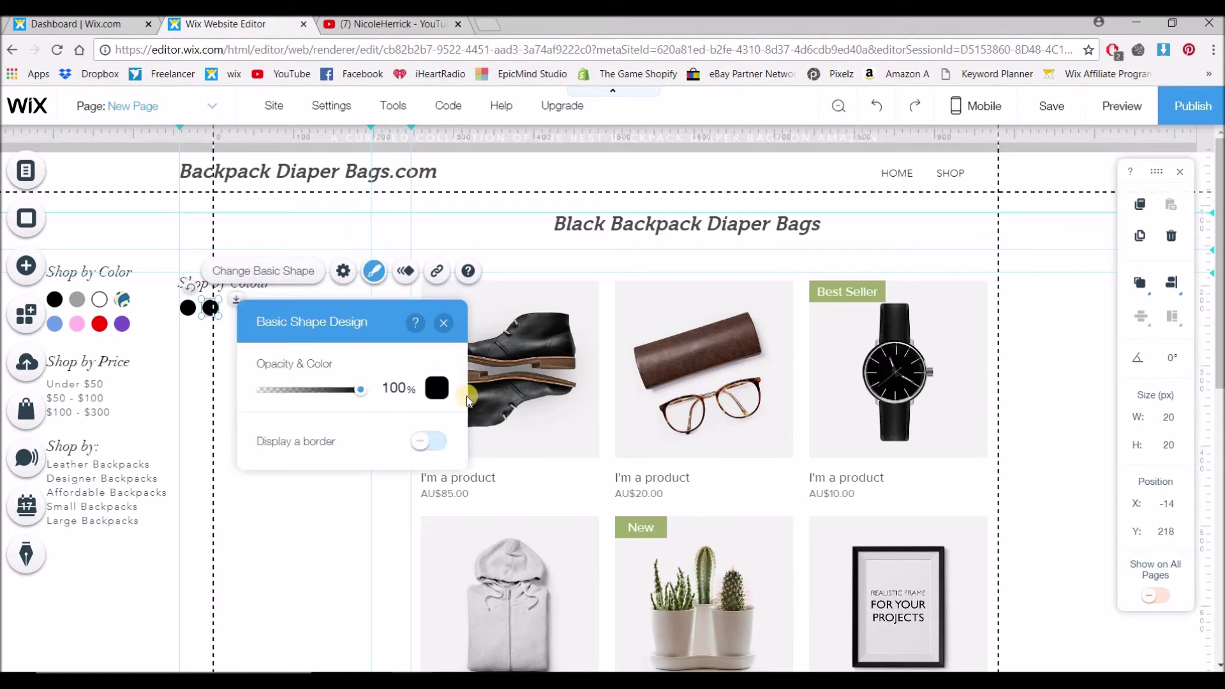
left_click(436, 388)
left_click(239, 454)
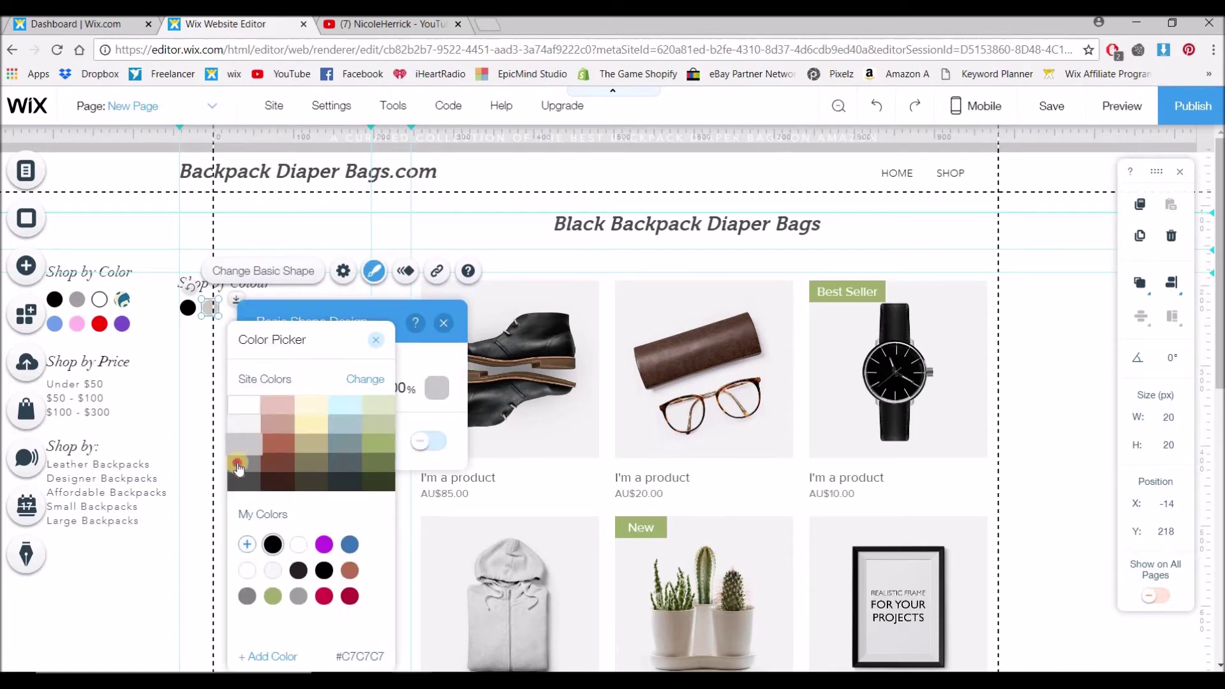
left_click(440, 325)
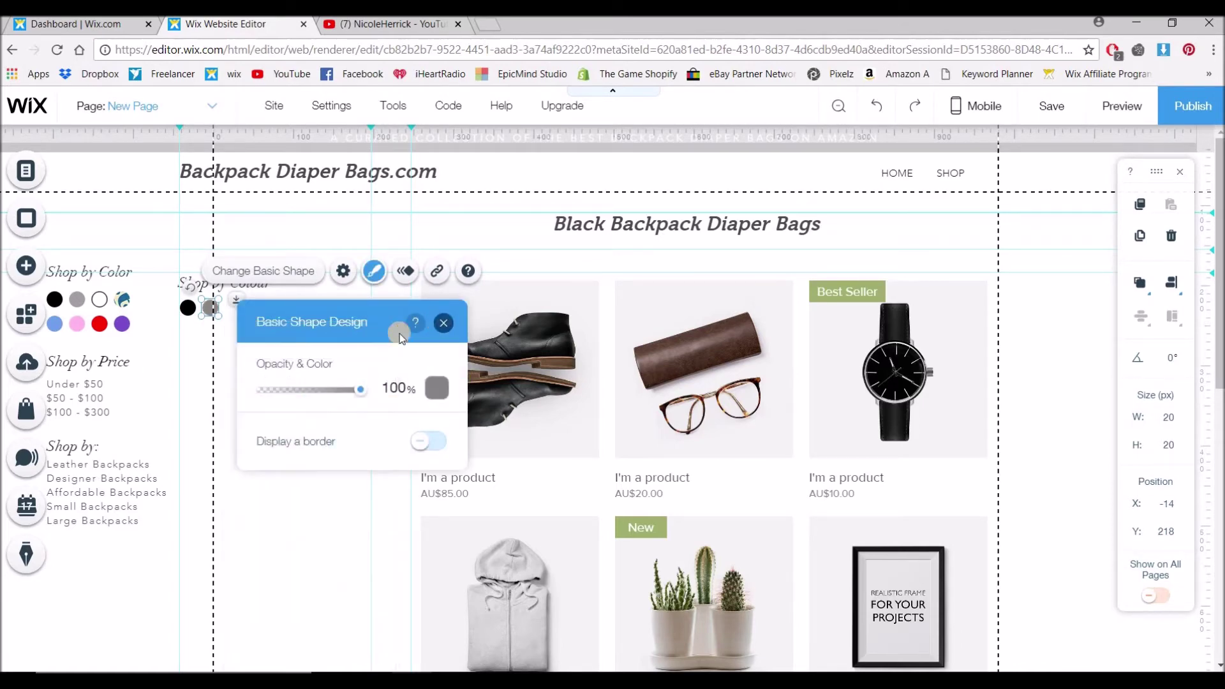
Step: Duplicate the grey circle and place the copy beside it at X 15, Y 218
left_click(283, 369)
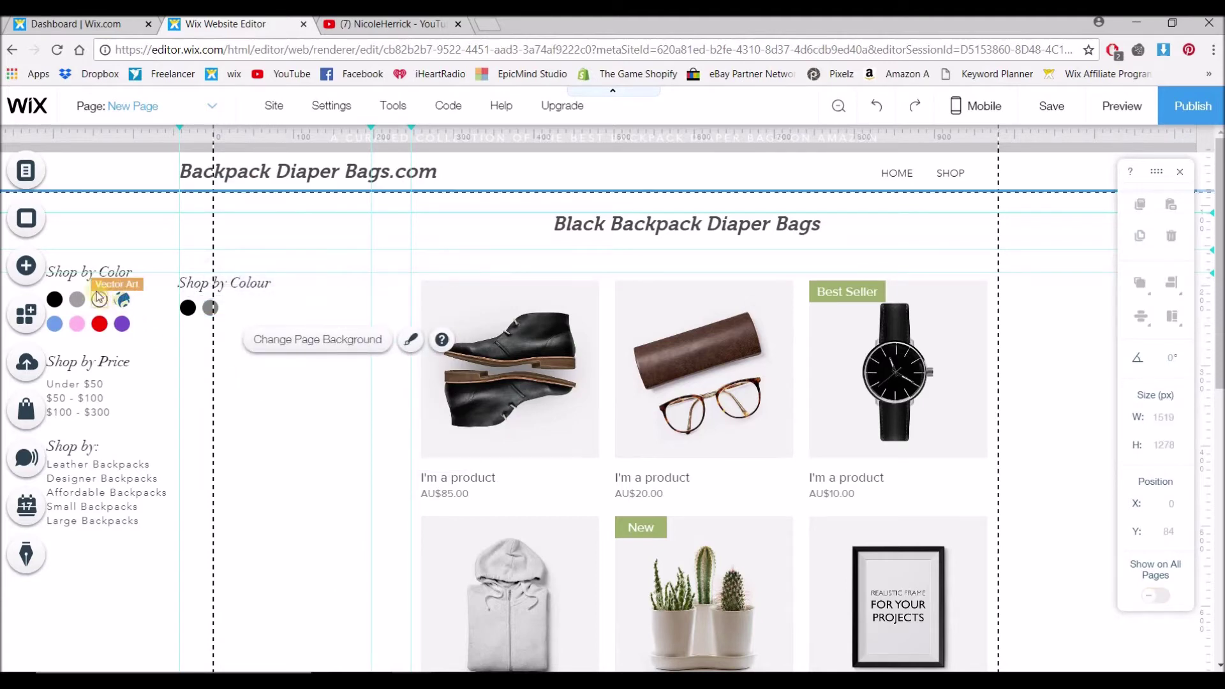
left_click(205, 311)
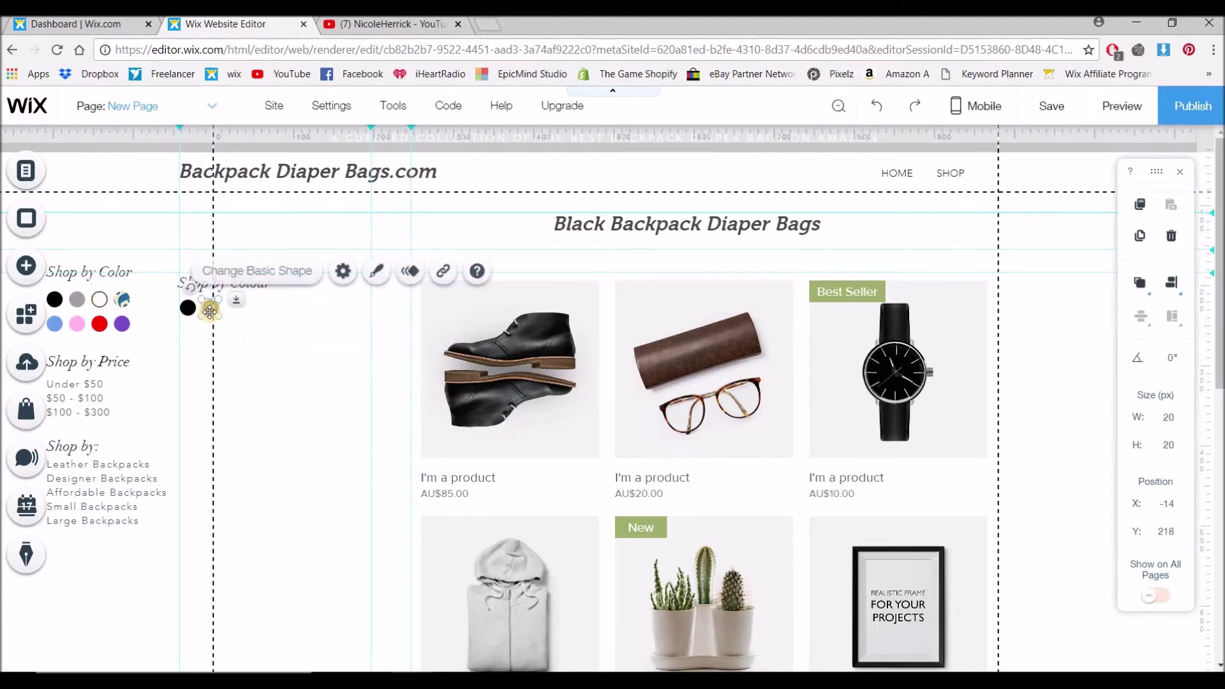
left_click(1140, 235)
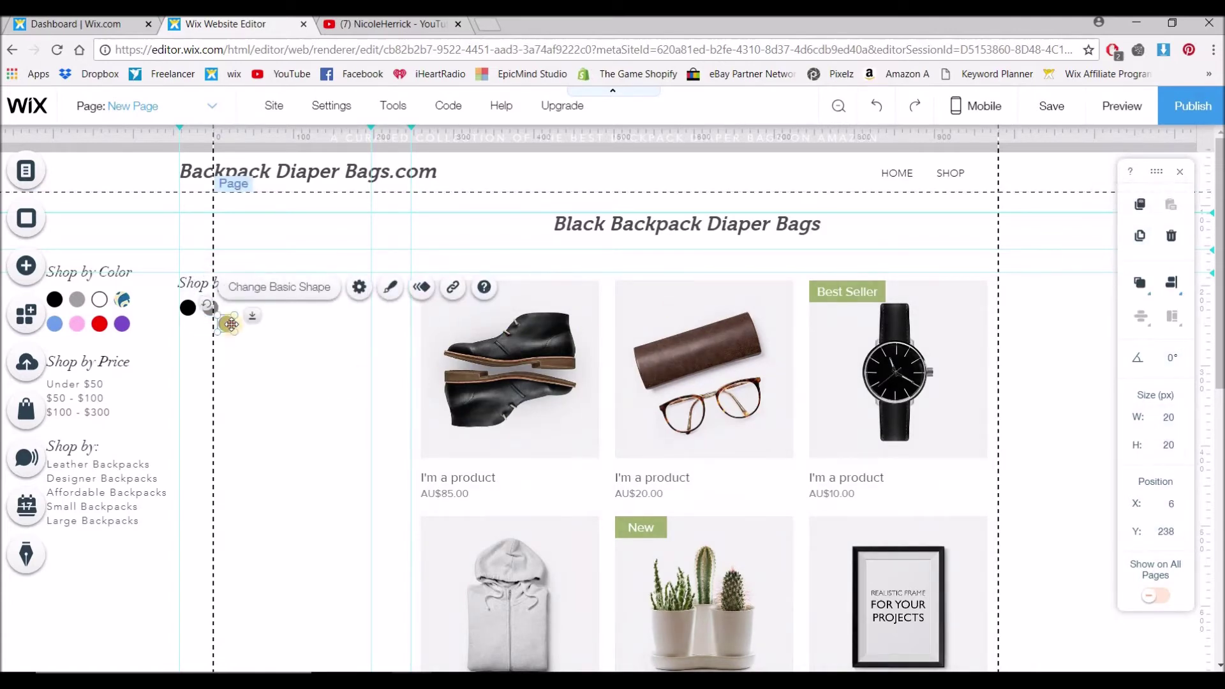
left_click_drag(228, 322, 243, 310)
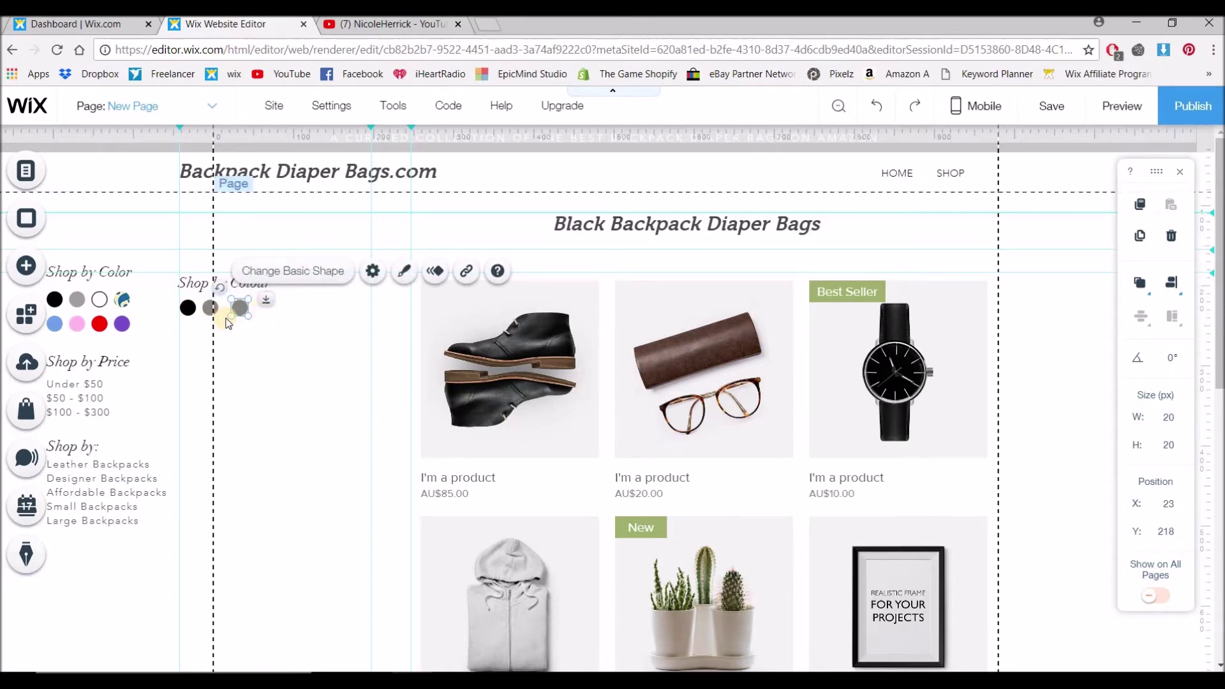
left_click_drag(238, 307, 235, 307)
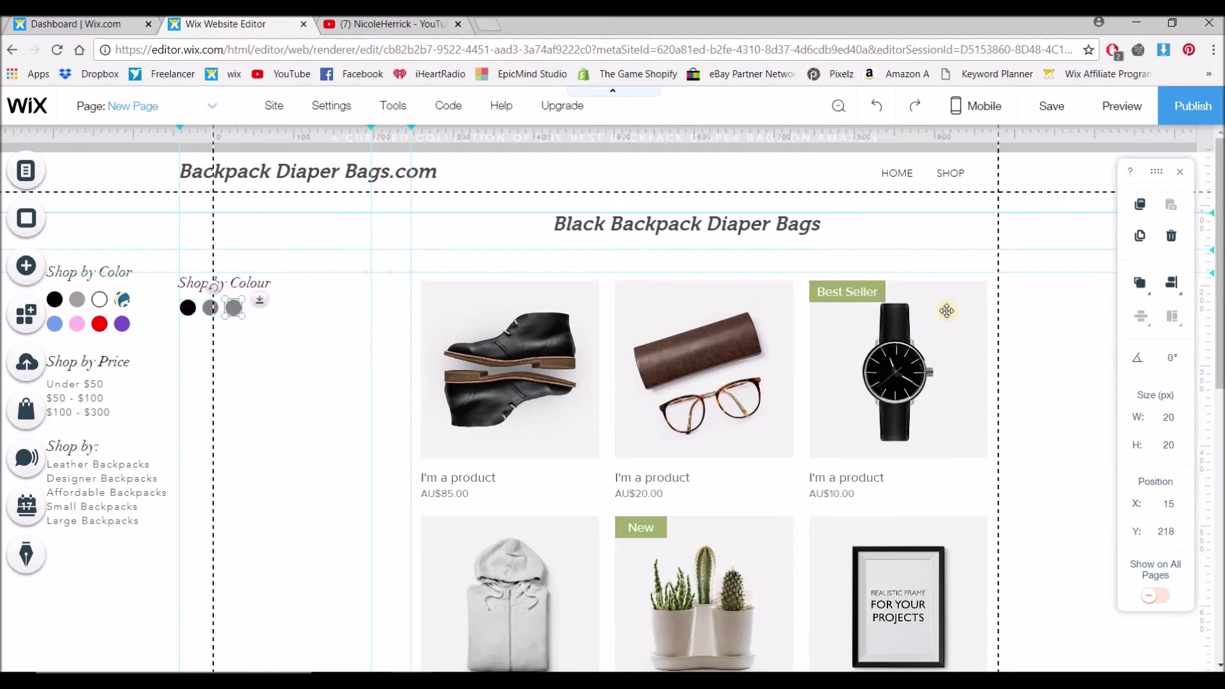
left_click(1173, 287)
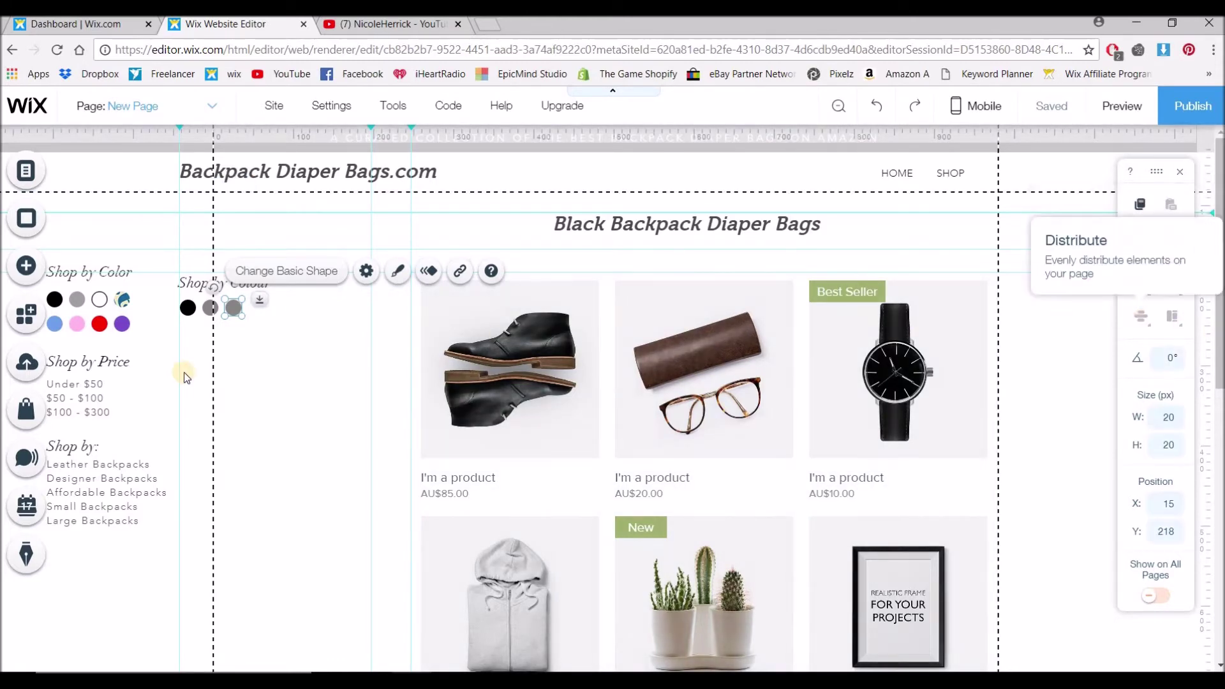
left_click(262, 372)
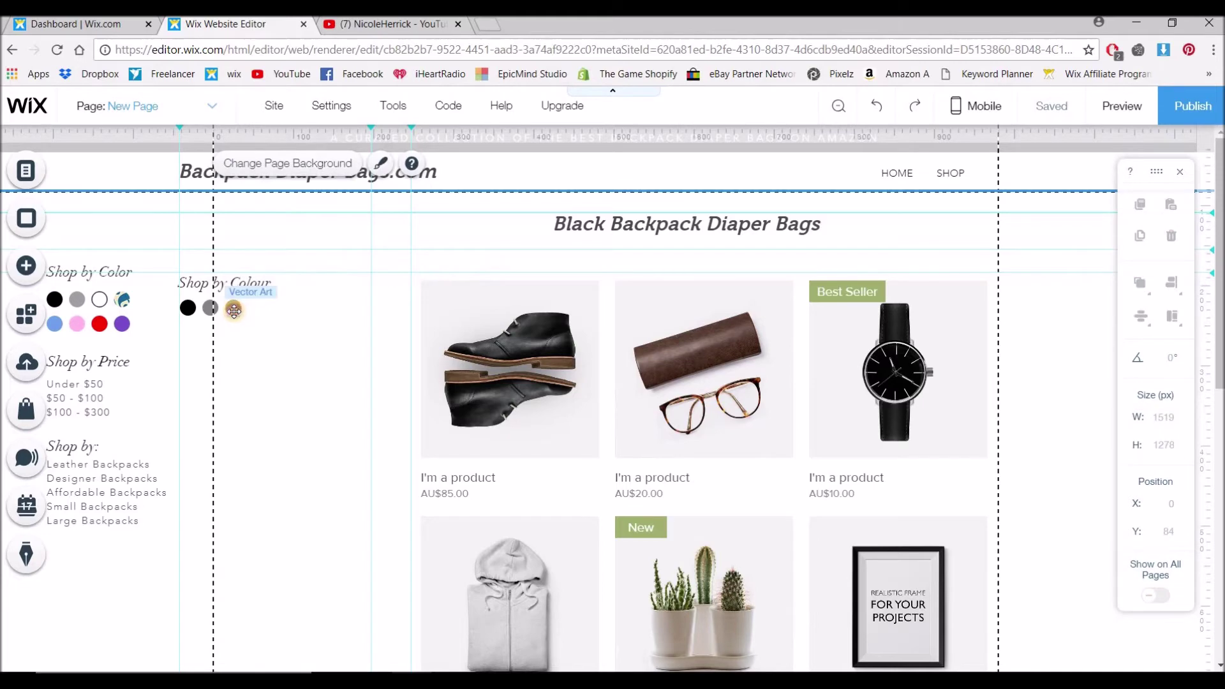
Step: Fill the third circle in the new color row with white (#FFFFFF)
left_click(234, 310)
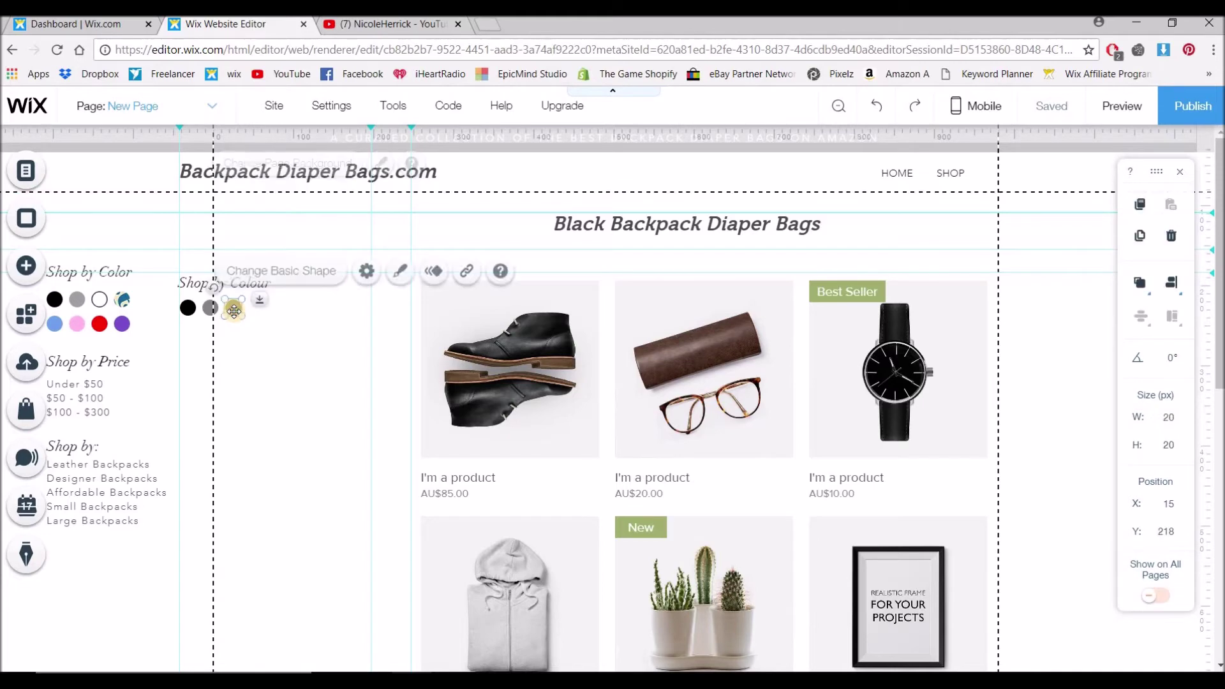
left_click(397, 274)
left_click(459, 387)
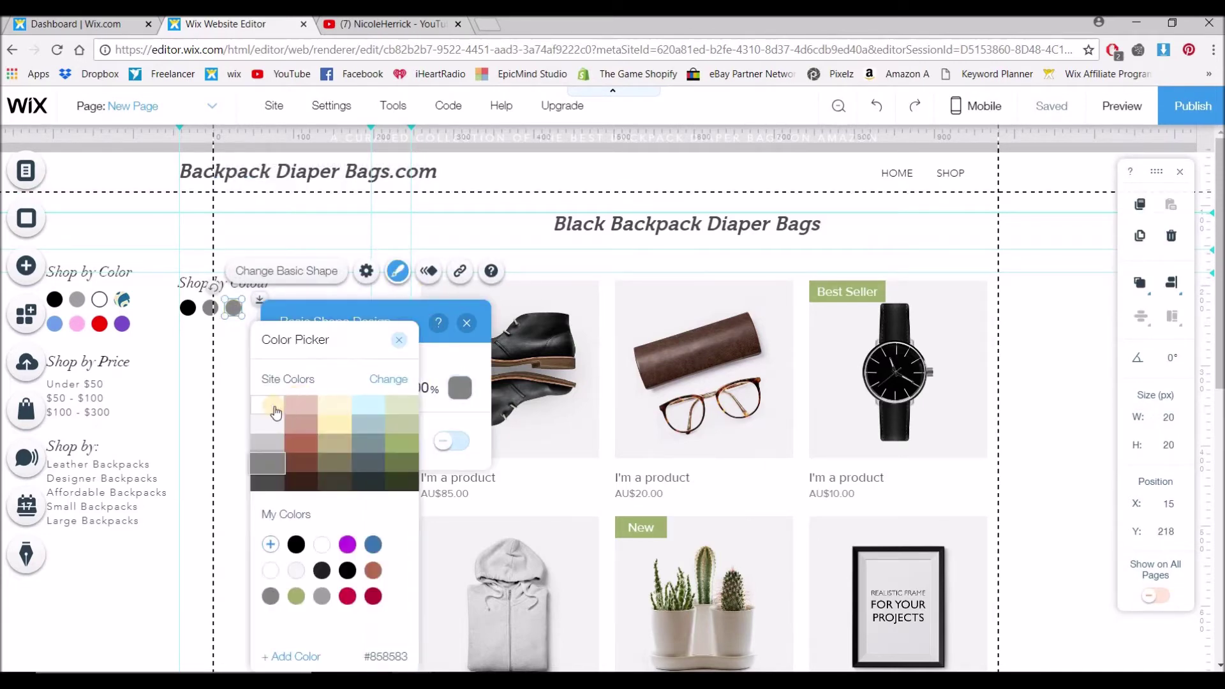
left_click(274, 408)
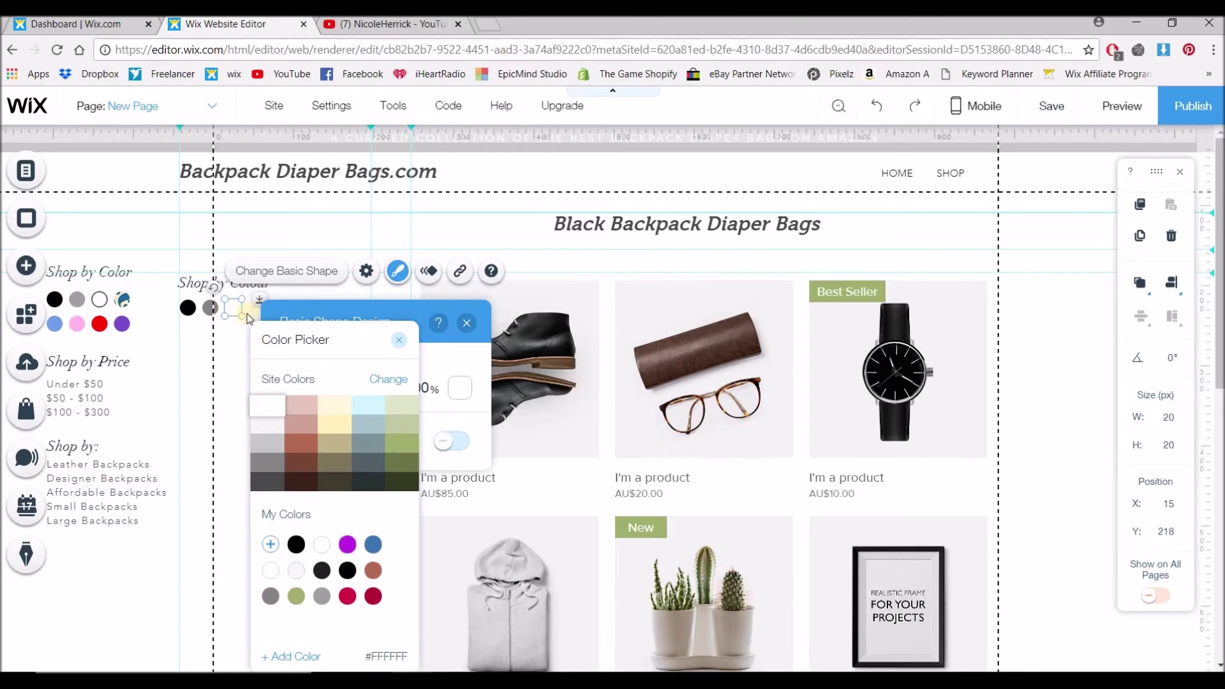
left_click(399, 339)
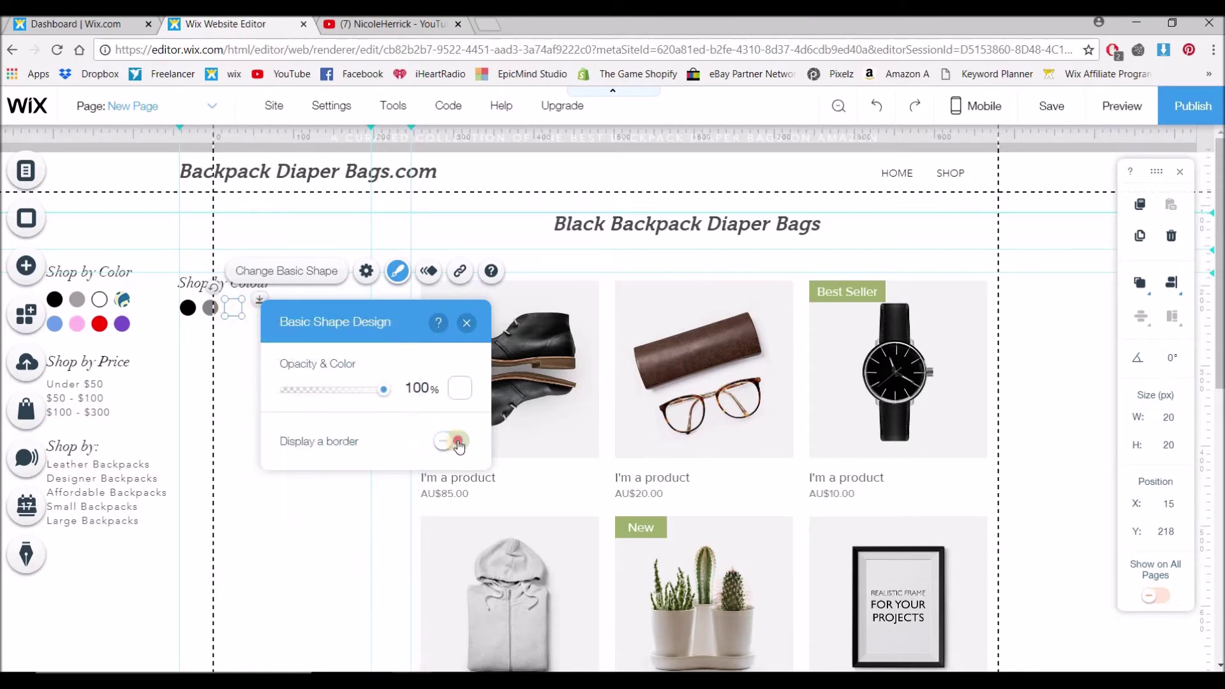
Step: Give the white circle a 1 px black border and save the site
left_click(459, 443)
left_click(459, 515)
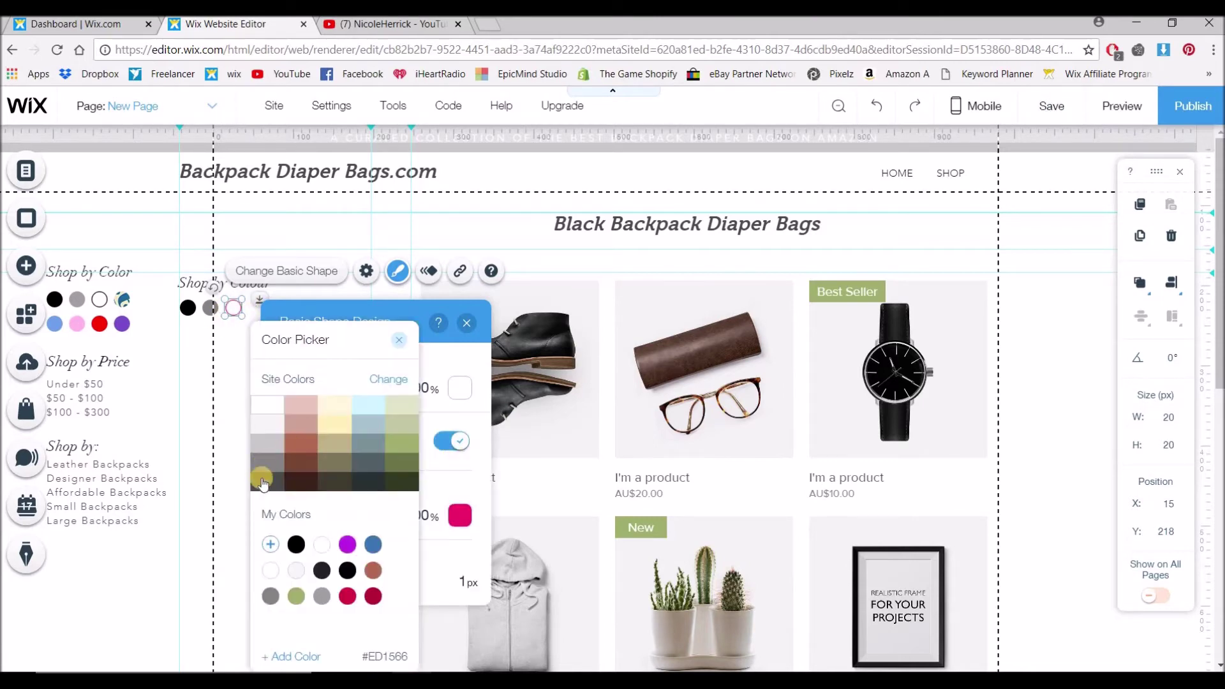
left_click(297, 544)
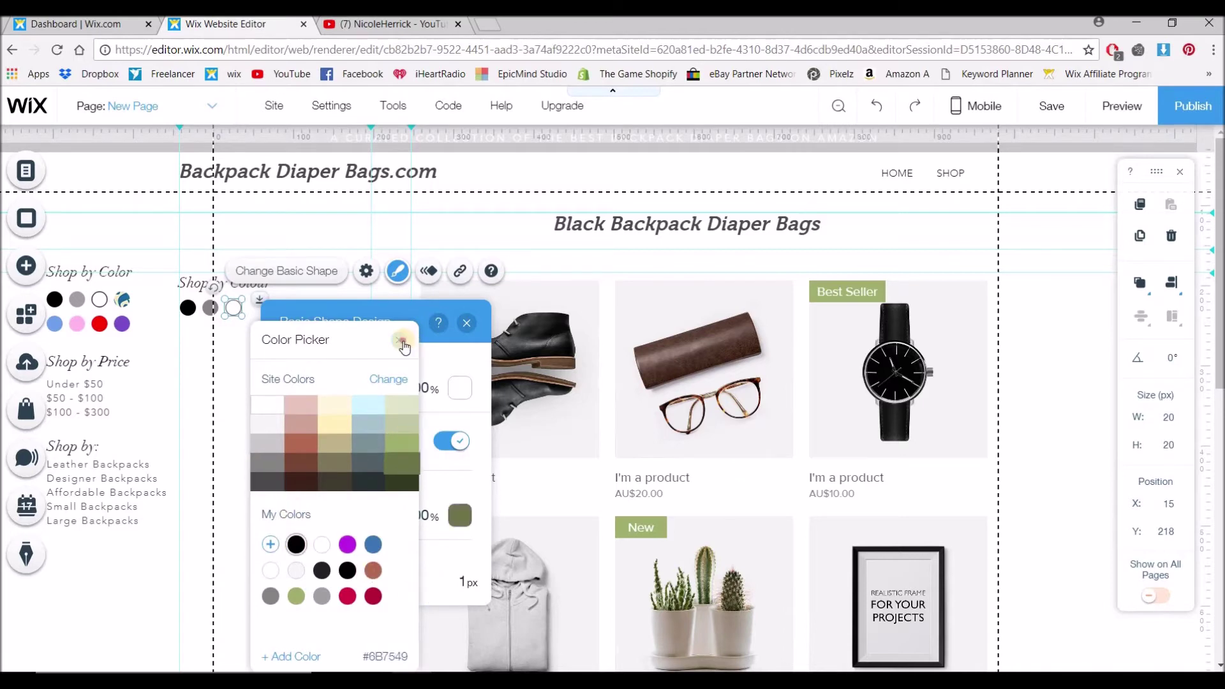
left_click(287, 582)
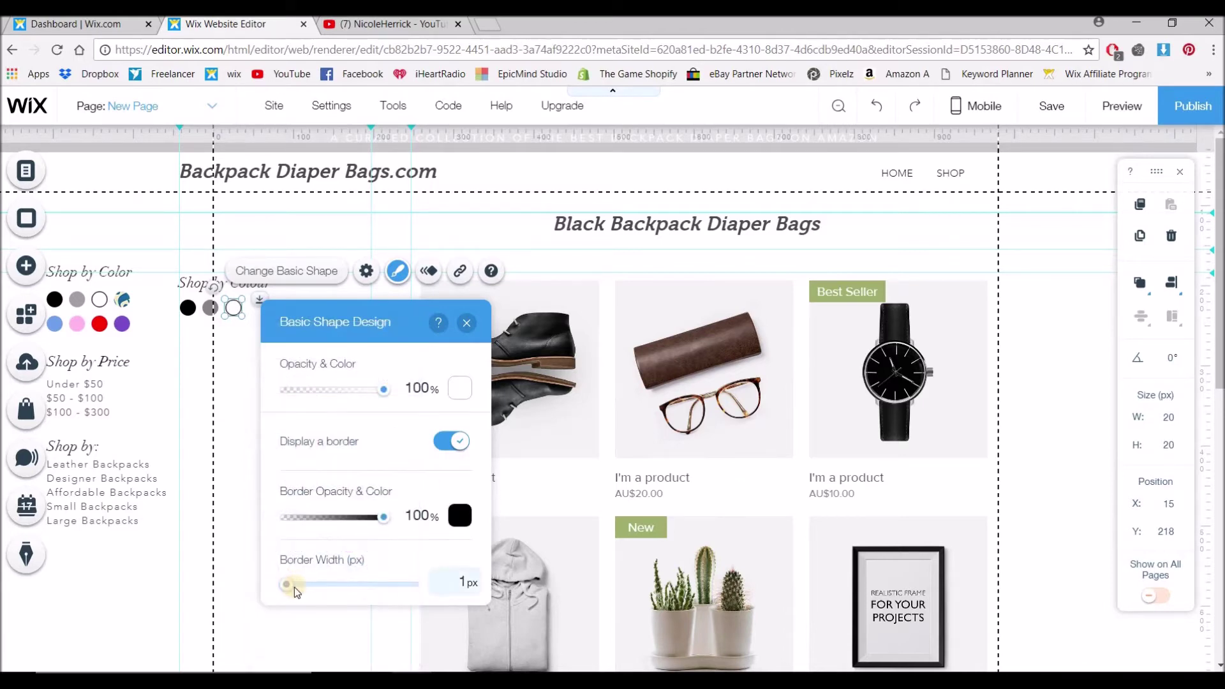
left_click(466, 322)
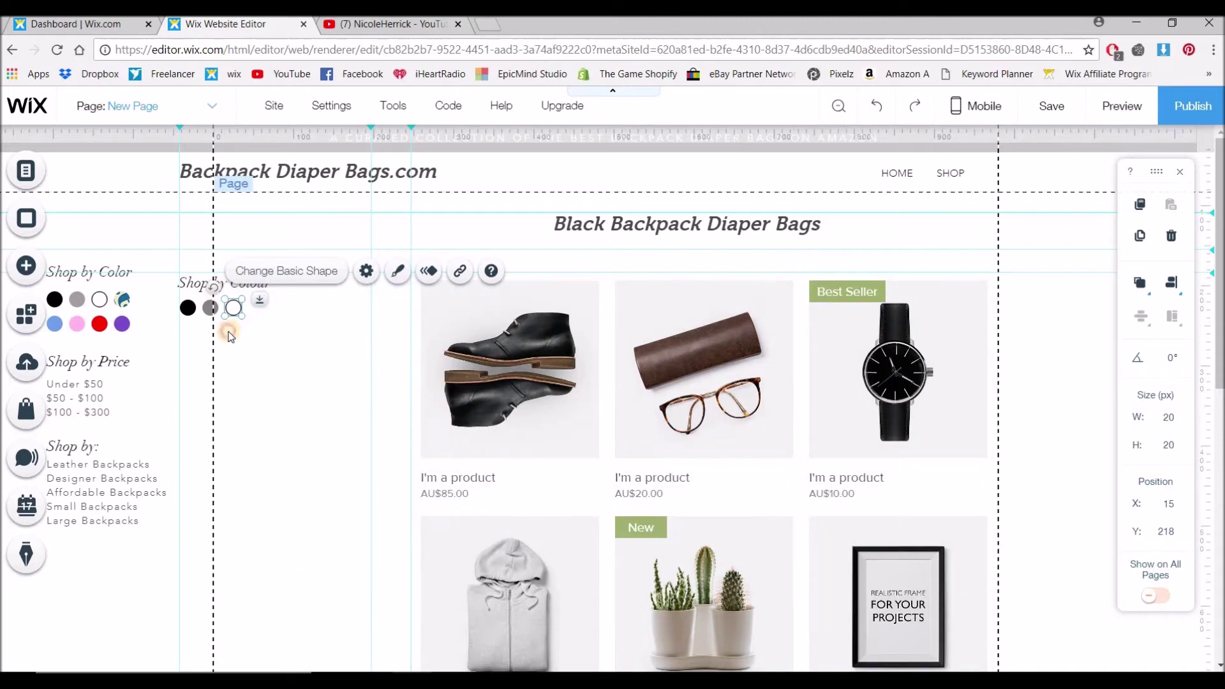
left_click(226, 332)
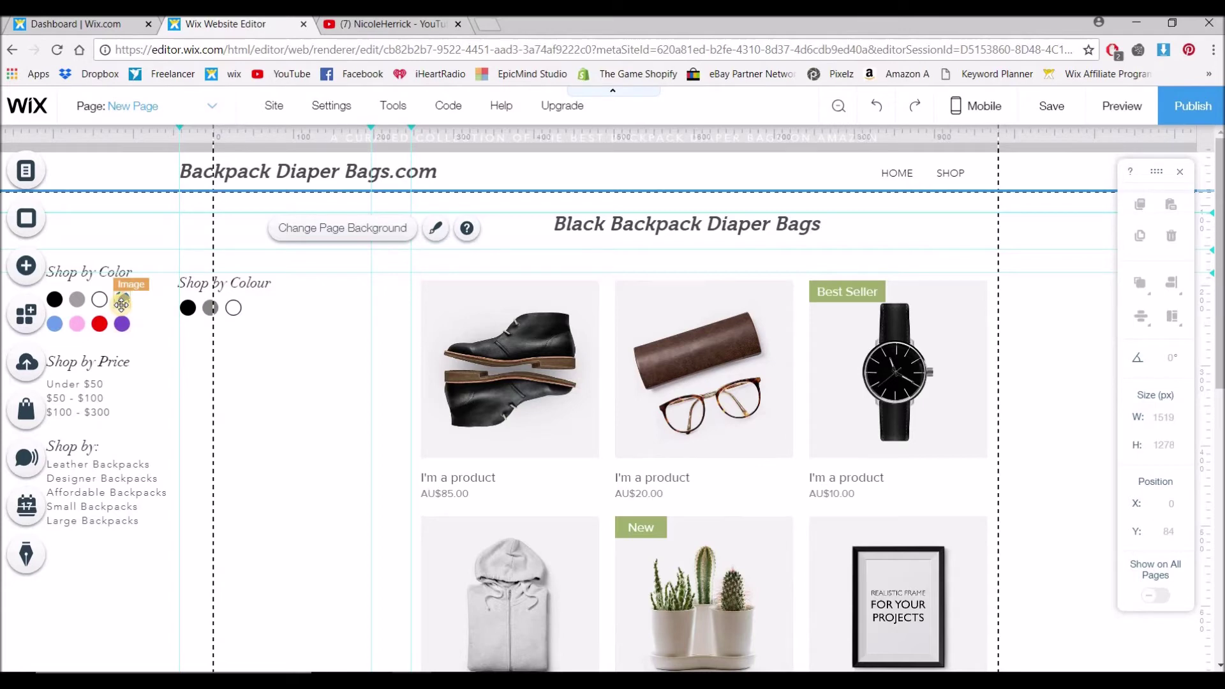
key("ctrl+s")
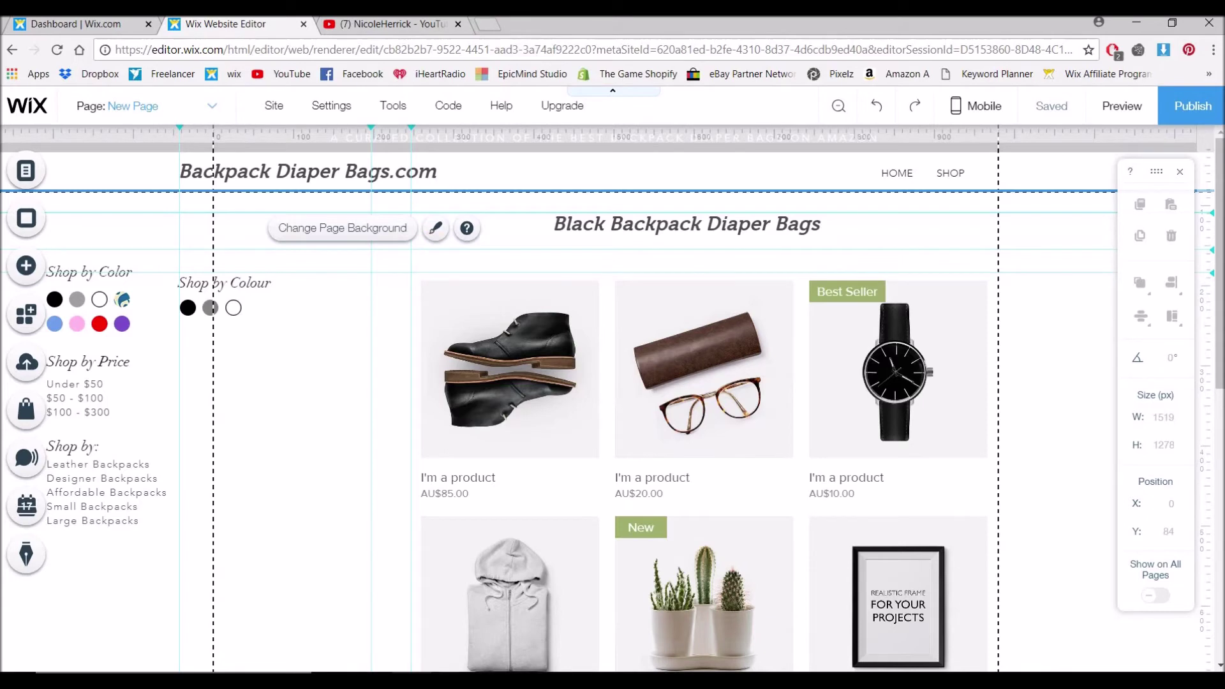
Step: Look over the patterned image files in the Backpack Diaper Bags folder in File Explorer
mouse_move(492, 680)
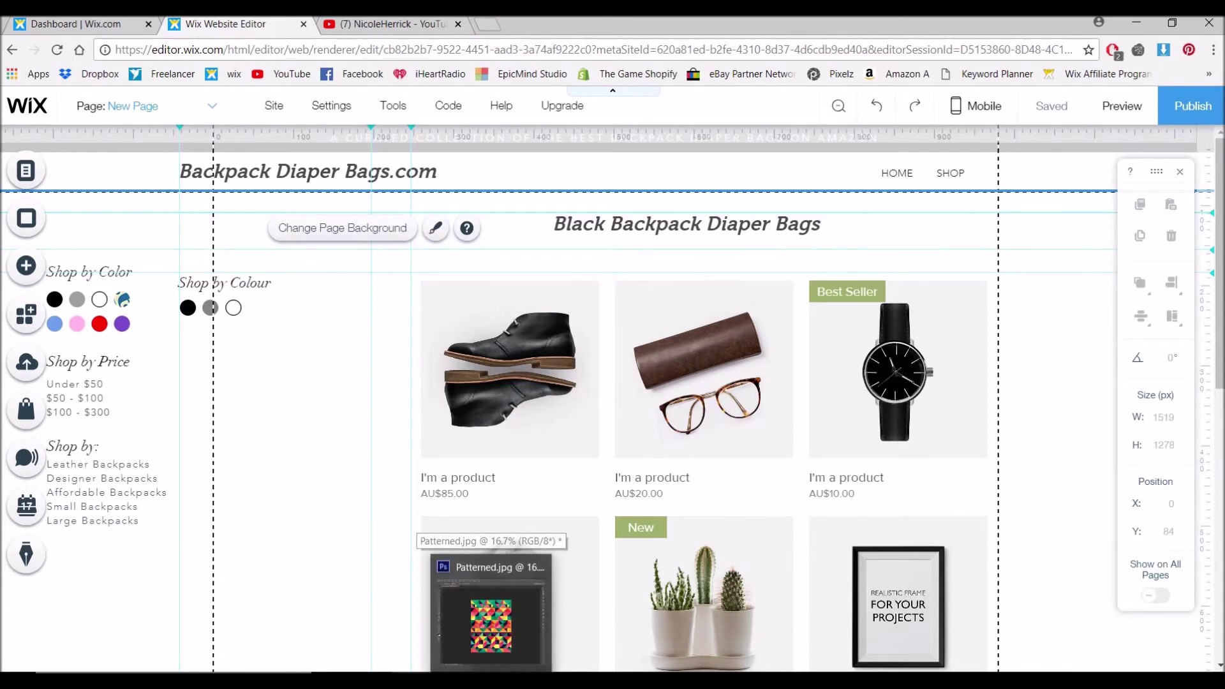
mouse_move(389, 680)
left_click(450, 581)
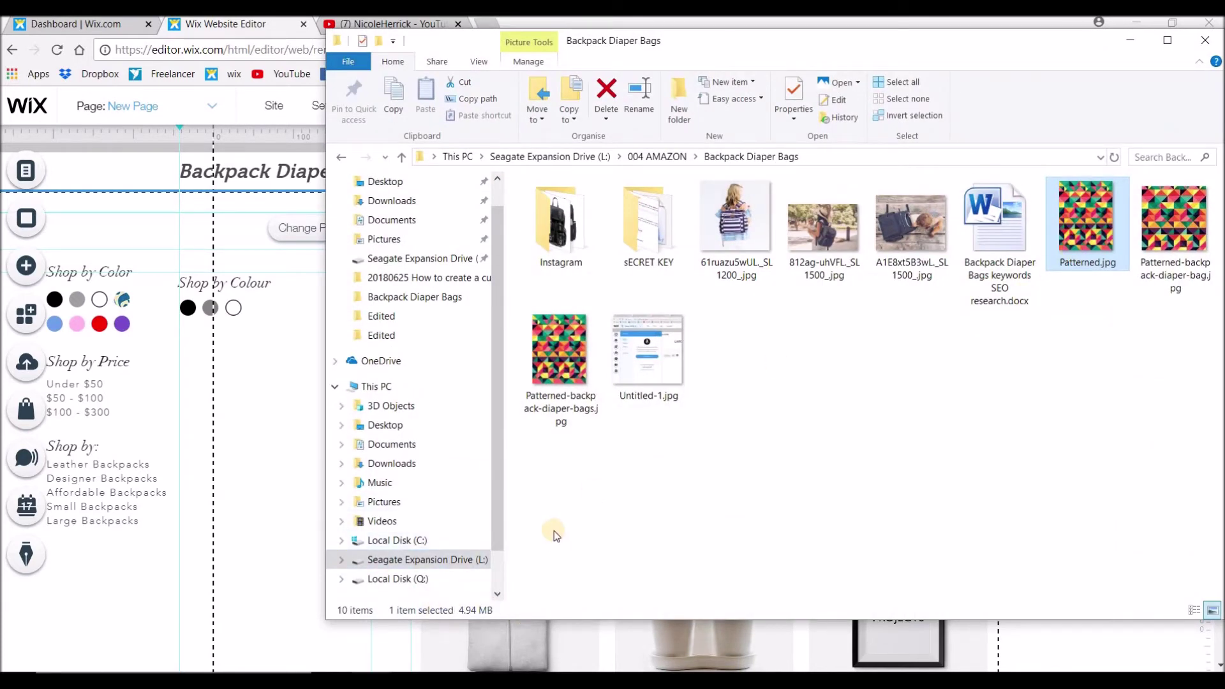
left_click_drag(1111, 51, 1019, 51)
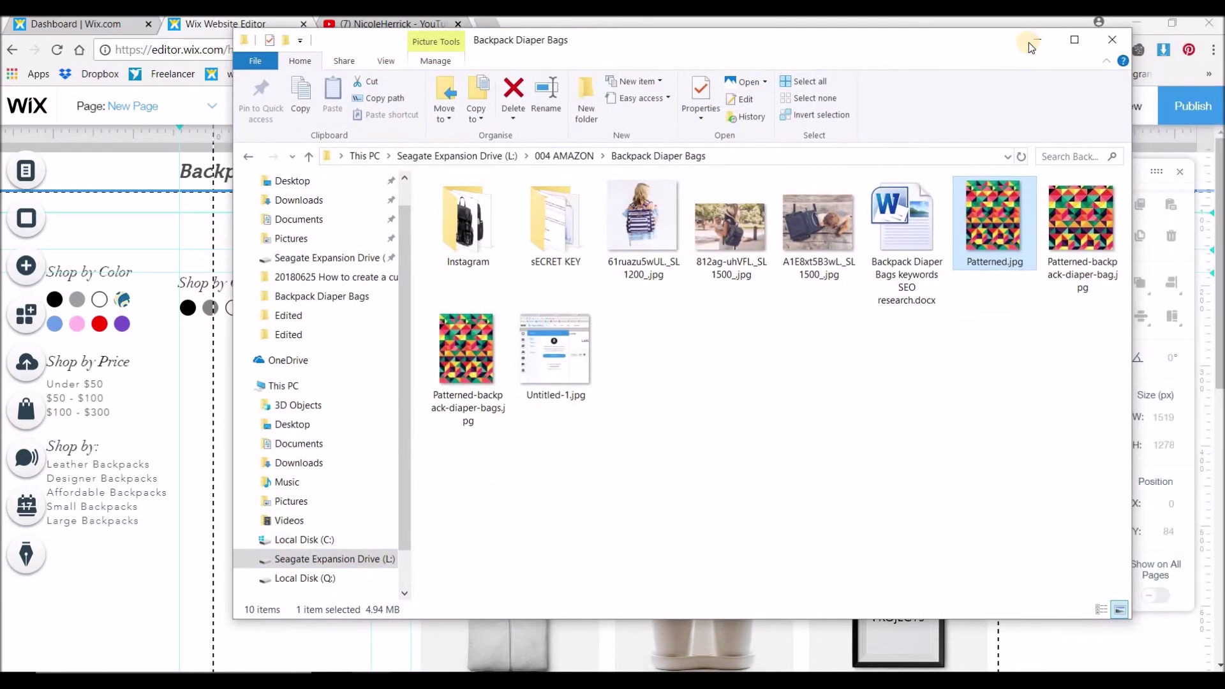
left_click(1030, 41)
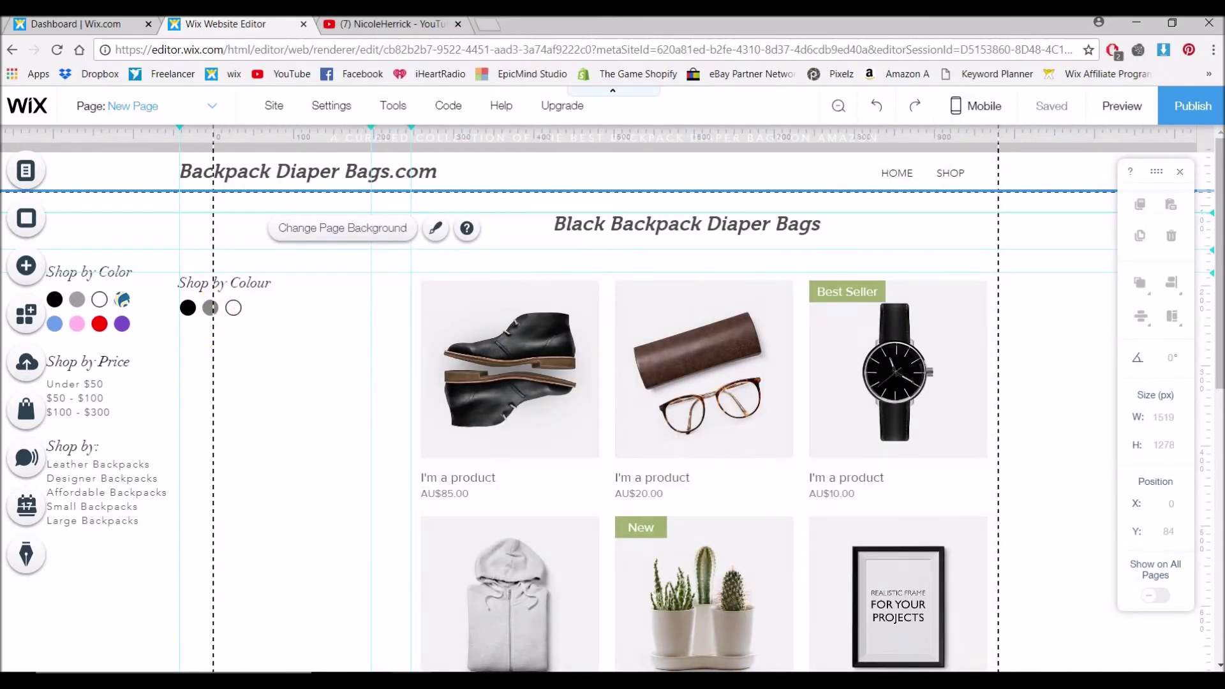
Step: Switch to Photoshop and prepare a Save for Web export of Patterned.jpg with the width set to 100 px
key("alt+Tab")
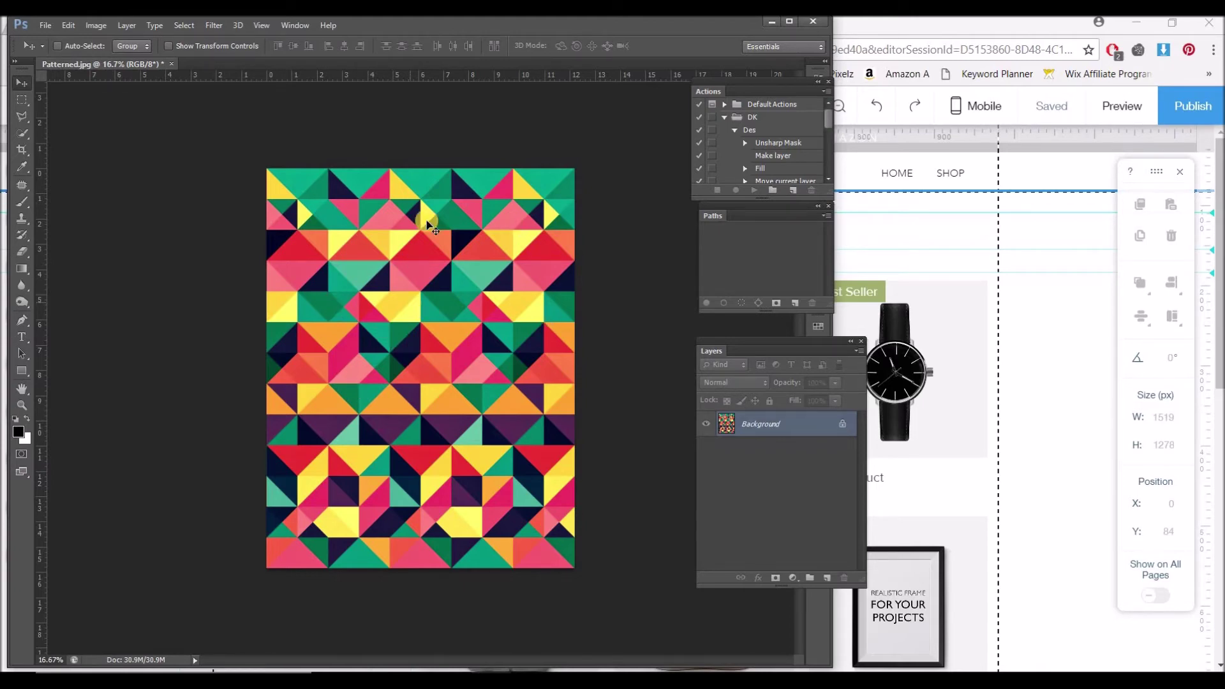
left_click(46, 27)
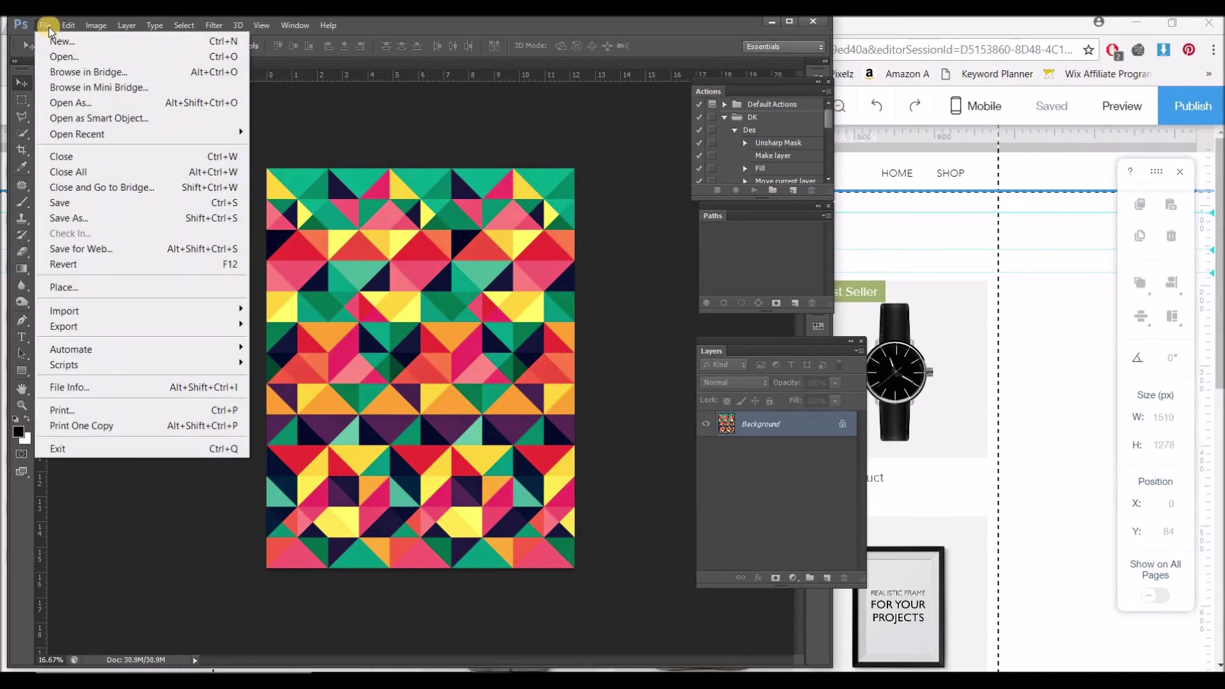
left_click(96, 254)
left_click(632, 402)
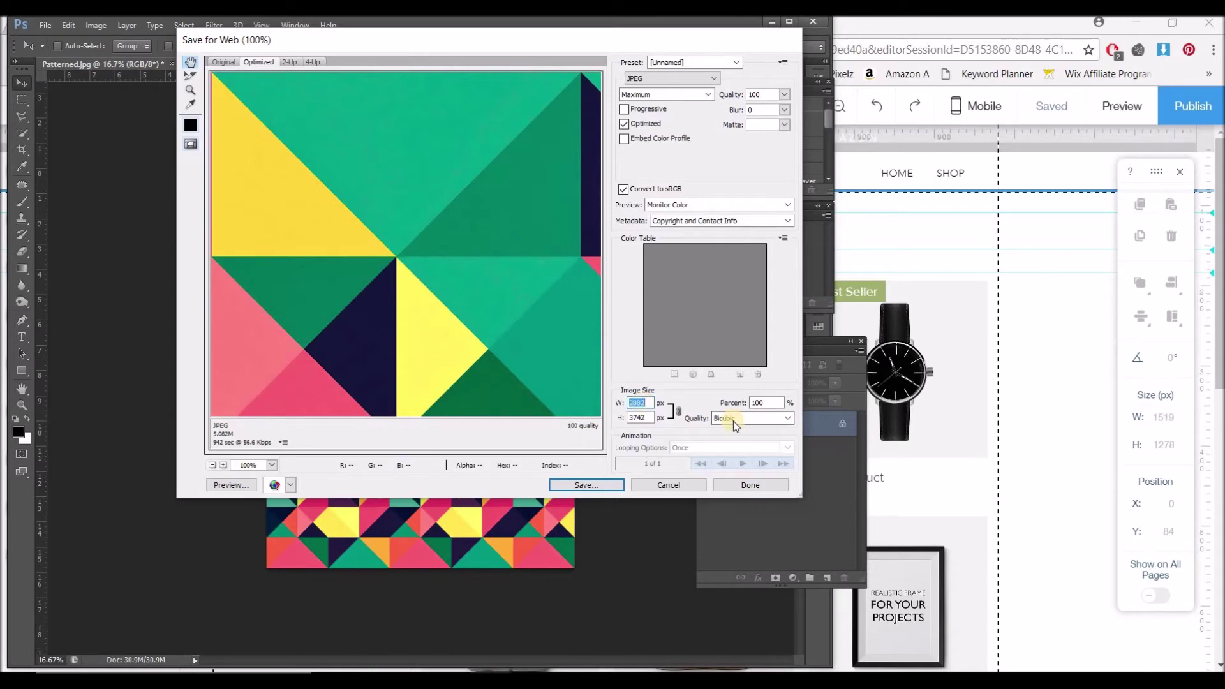
type("100")
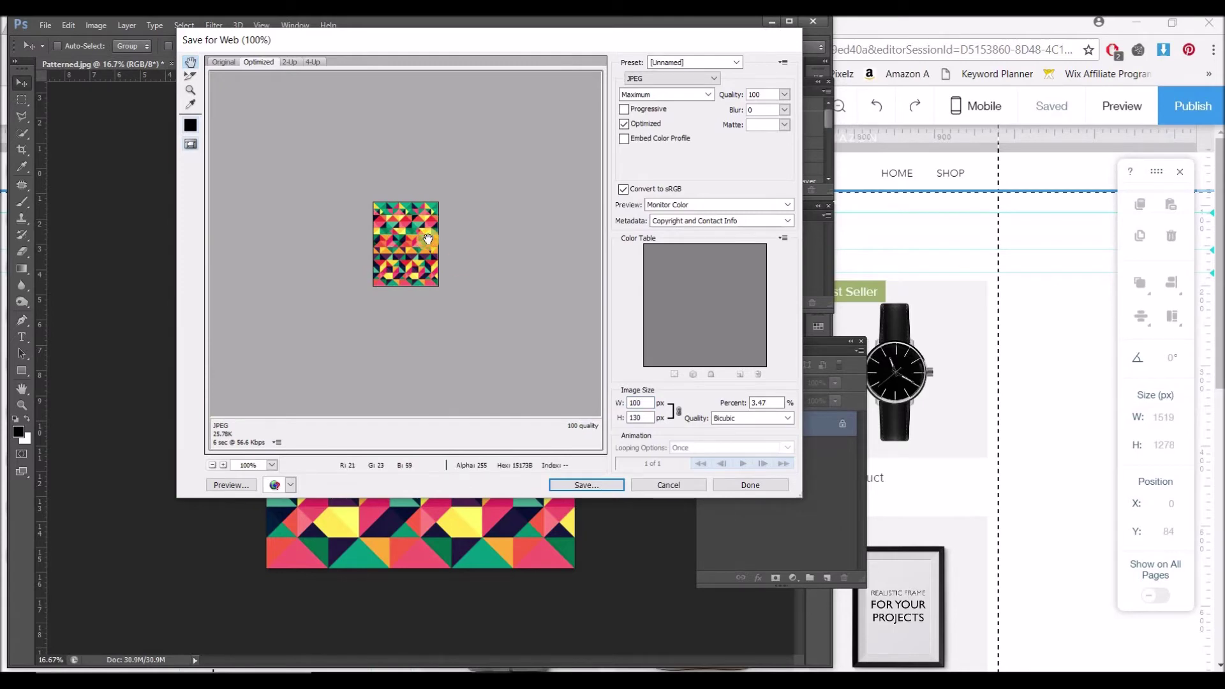
Step: Save the export as Patterned-backpack-diaper-bags.jpg in the Backpack Diaper Bags folder, replacing the existing file
left_click(584, 485)
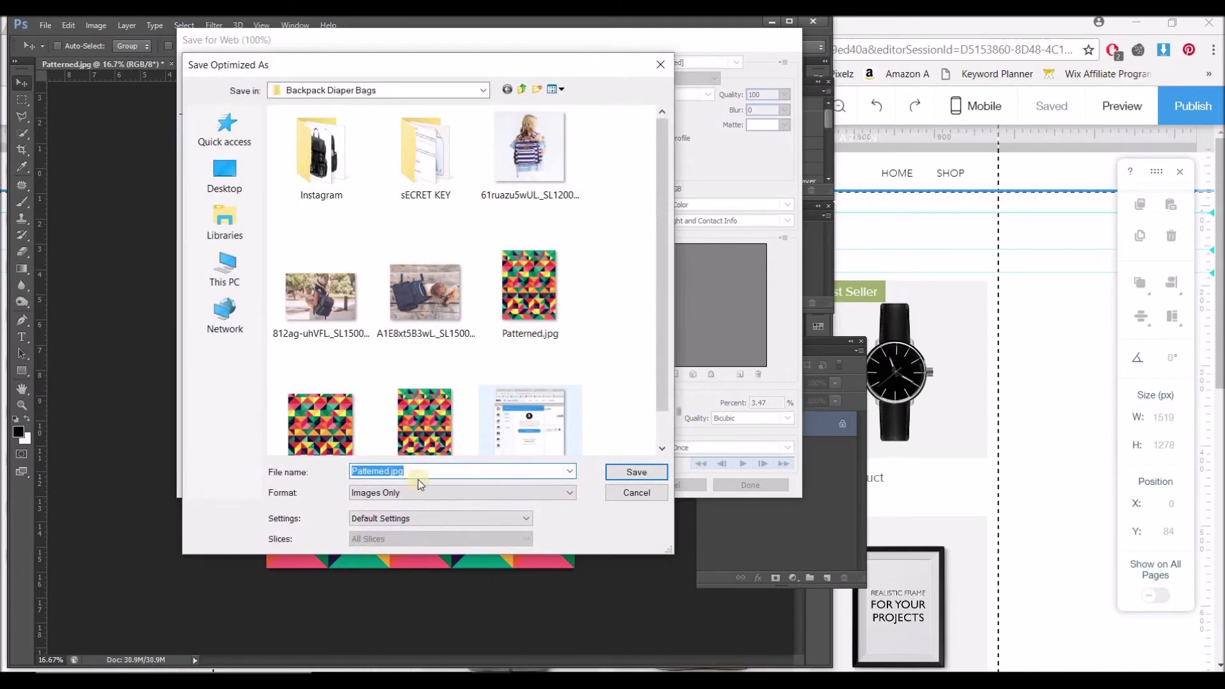
left_click(399, 472)
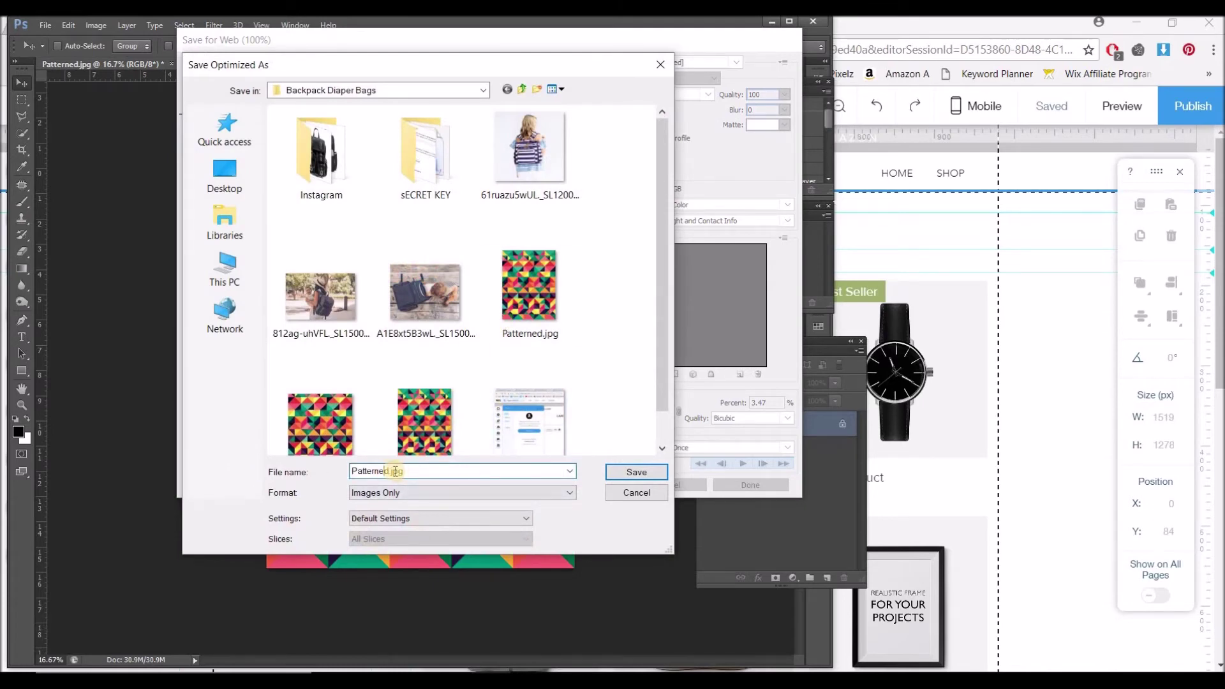
left_click(419, 416)
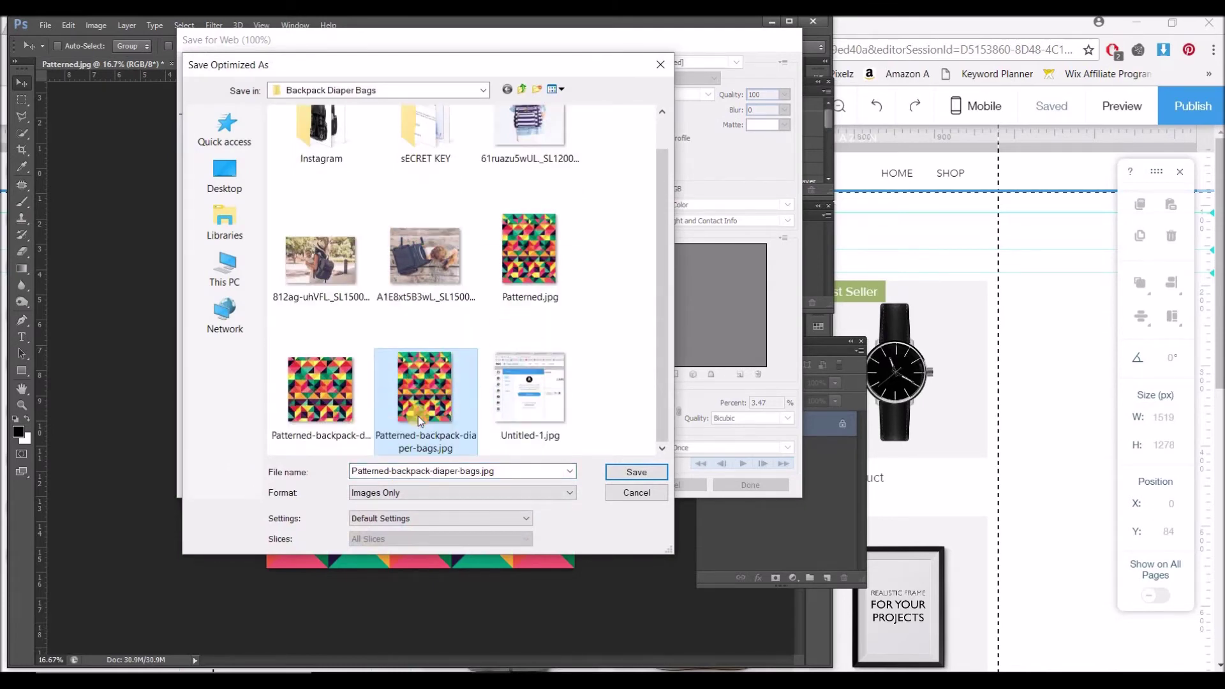
left_click(373, 473)
left_click(367, 476)
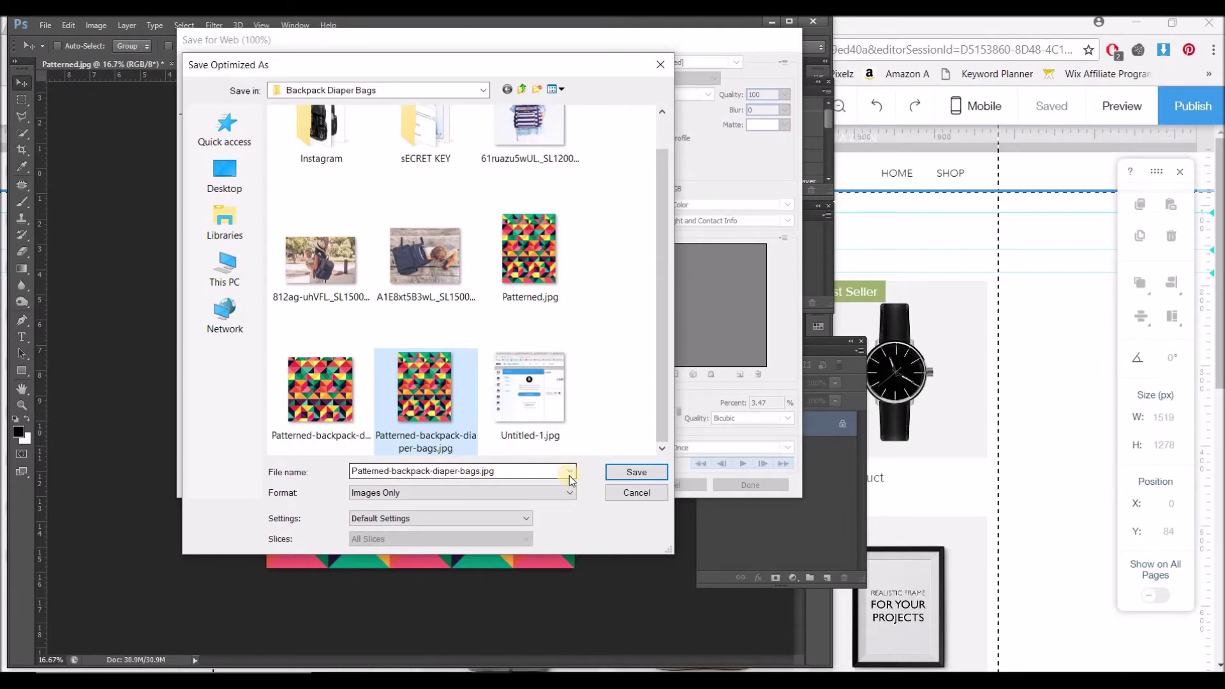
left_click(635, 475)
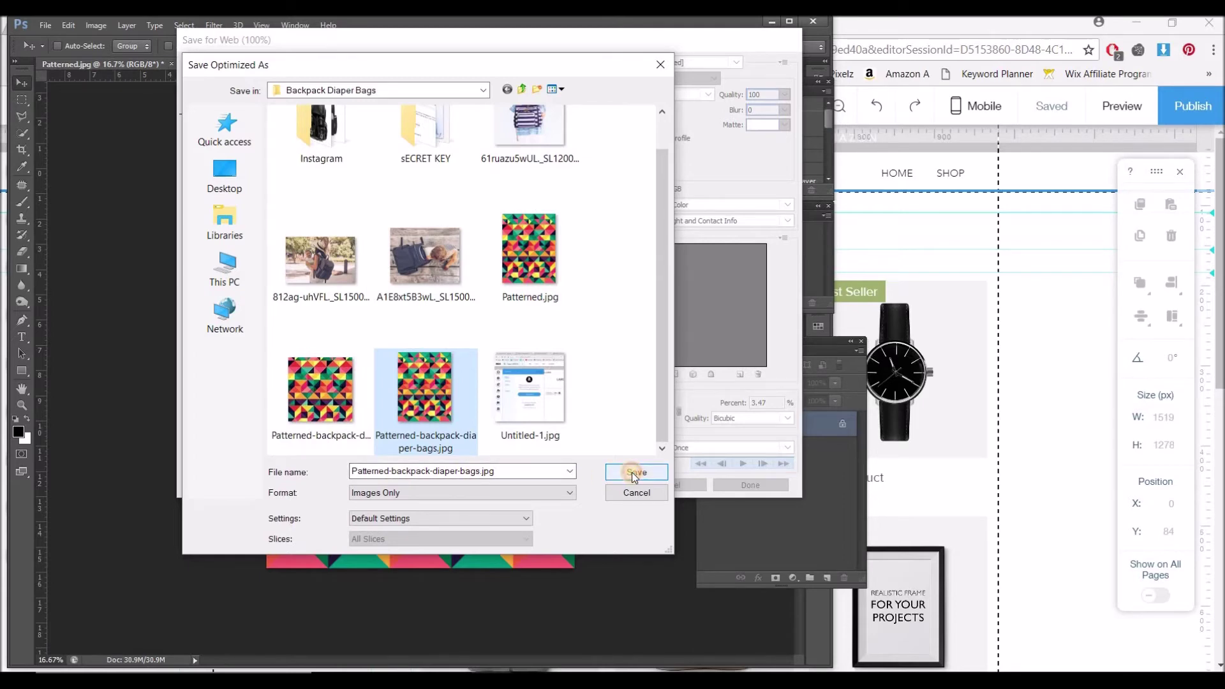
left_click(689, 343)
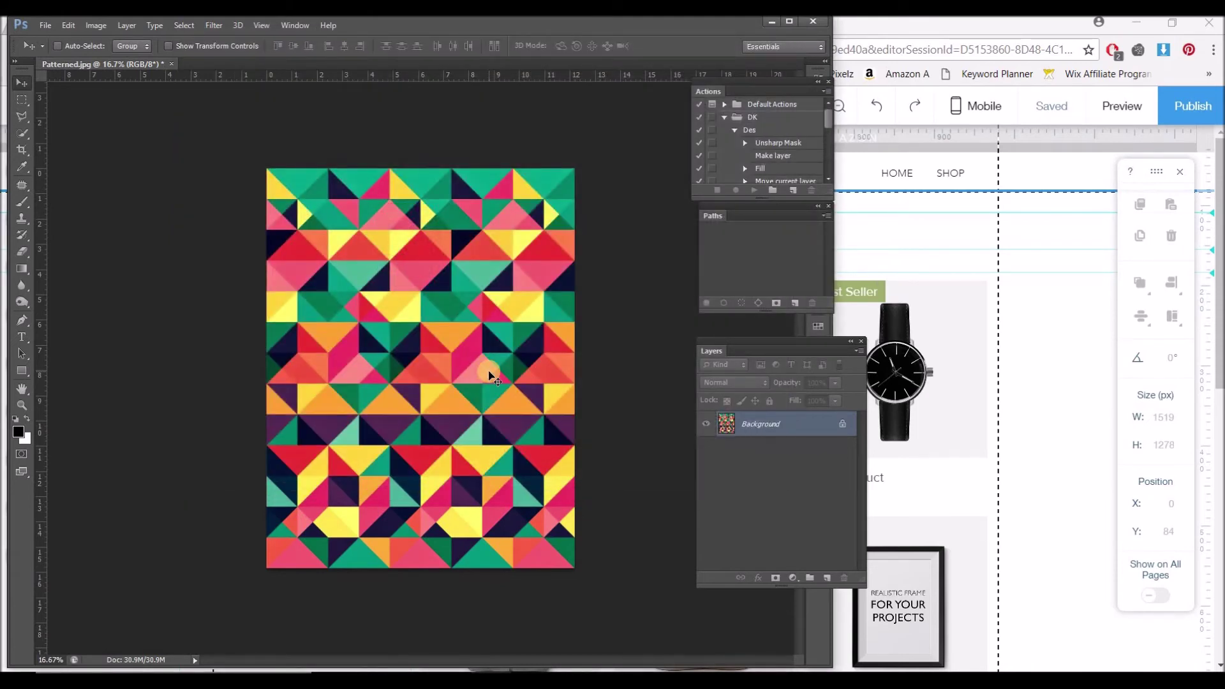
Step: Switch to the Wix editor, upload Patterned-backpack-diaper-bags.jpg and place the image on the page beneath the Shop by Colour swatches
left_click(782, 24)
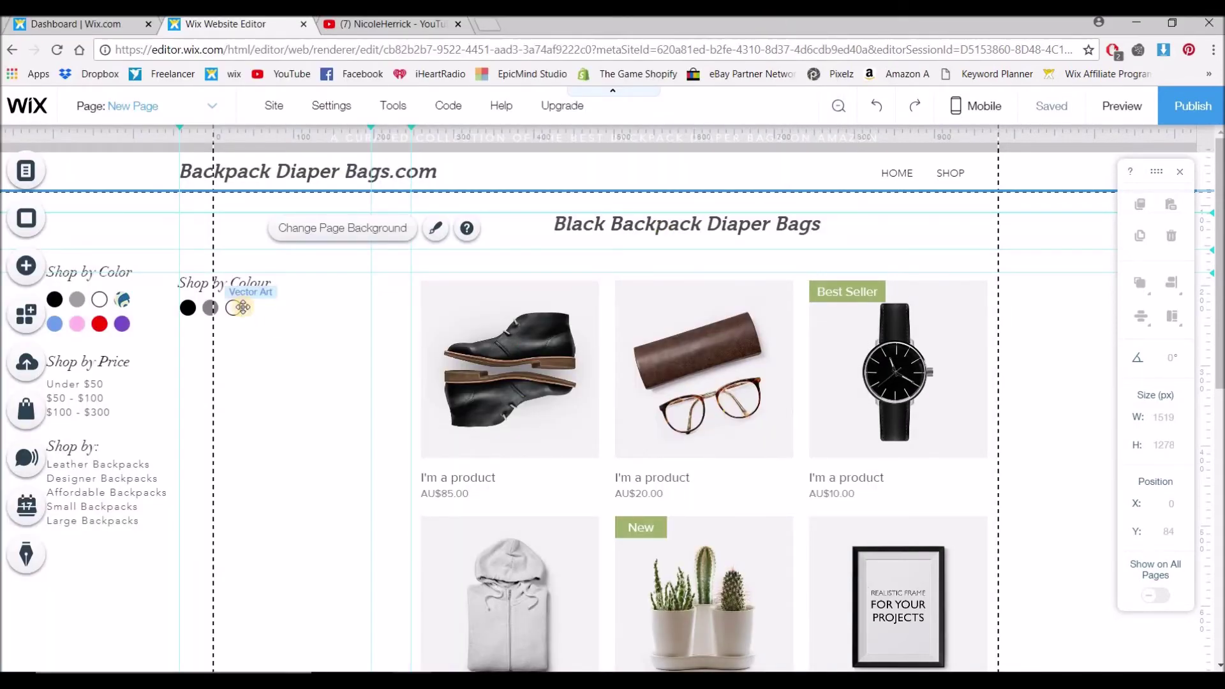
left_click(33, 271)
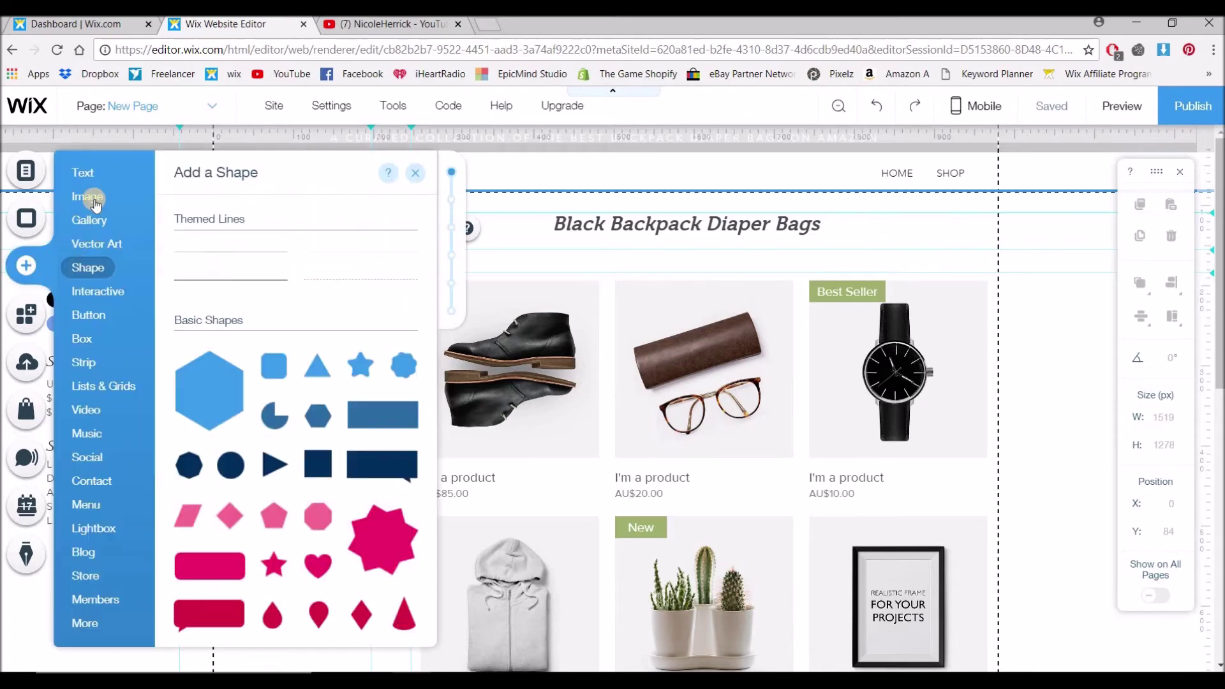
mouse_move(87, 197)
mouse_move(305, 276)
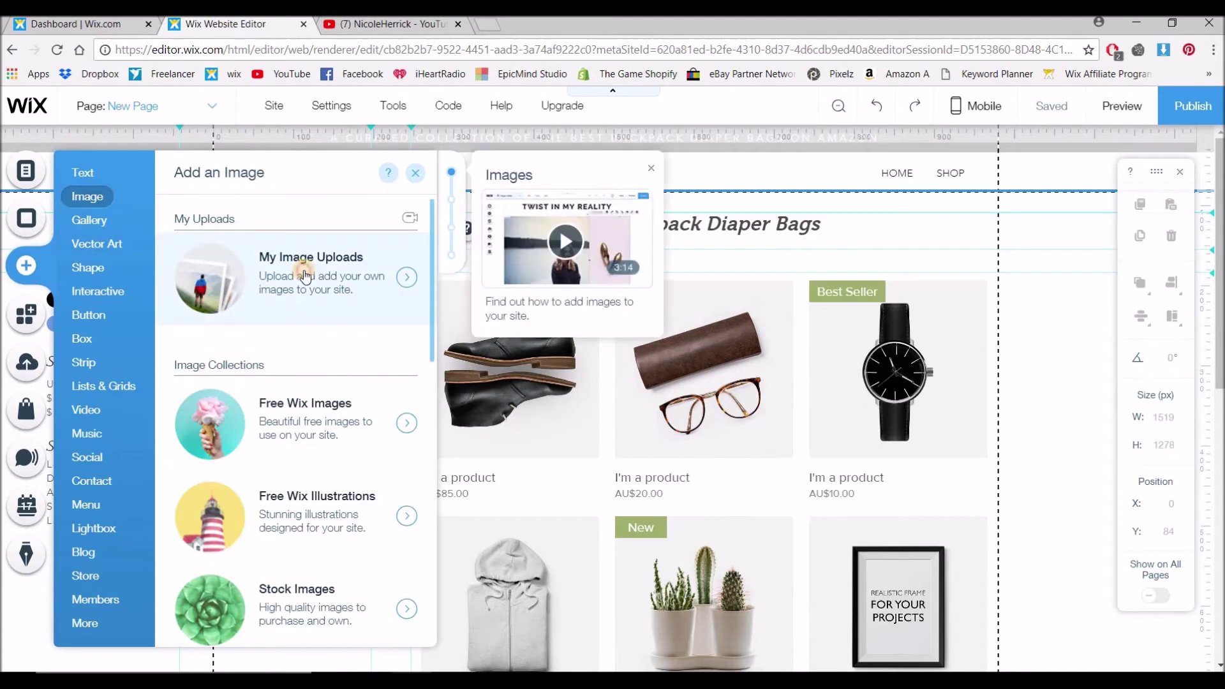
left_click(300, 266)
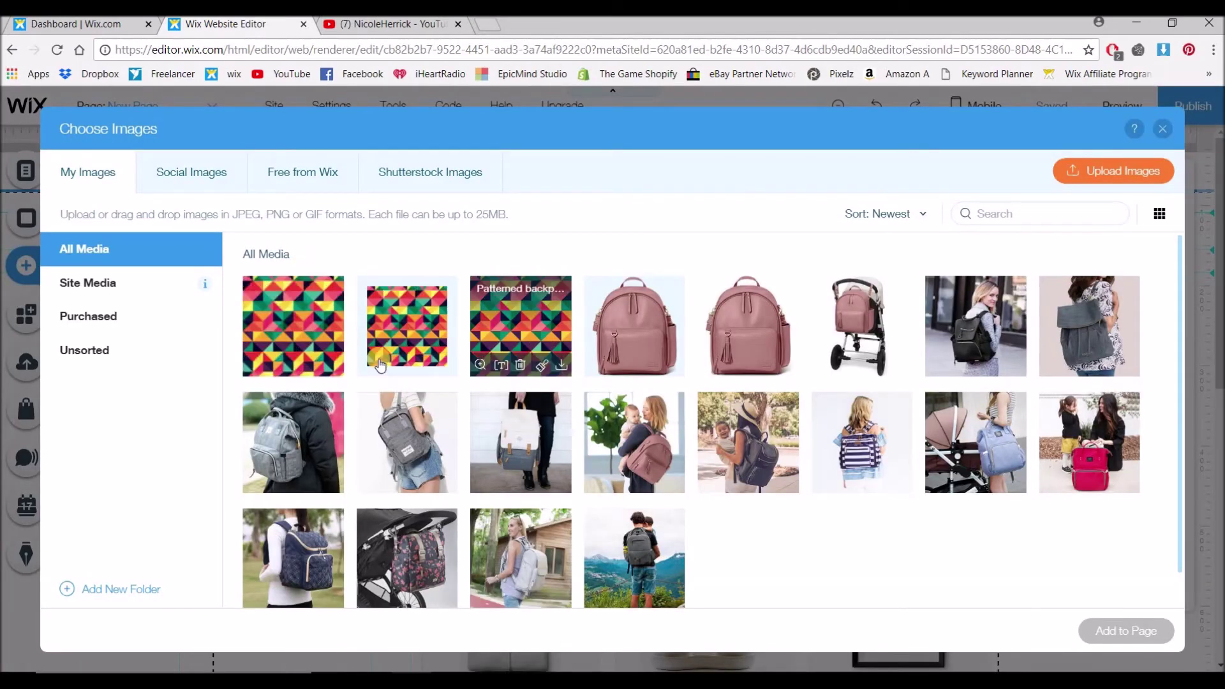
left_click(1125, 178)
left_click(450, 258)
left_click(473, 371)
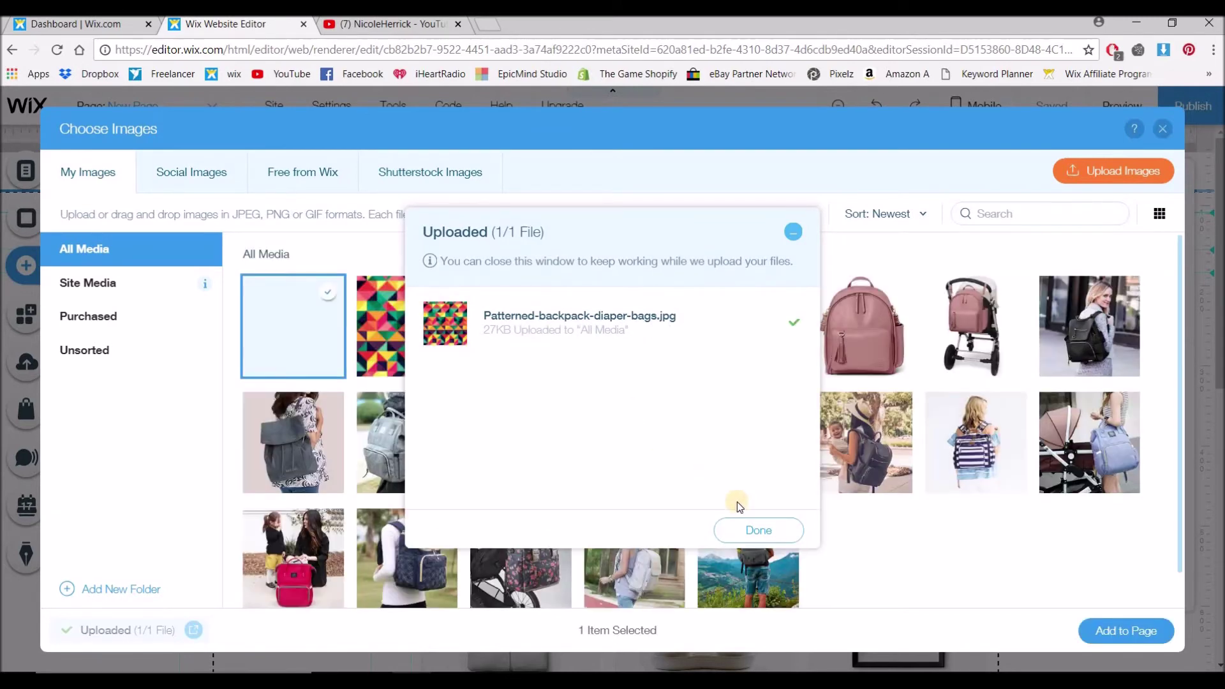
left_click(742, 533)
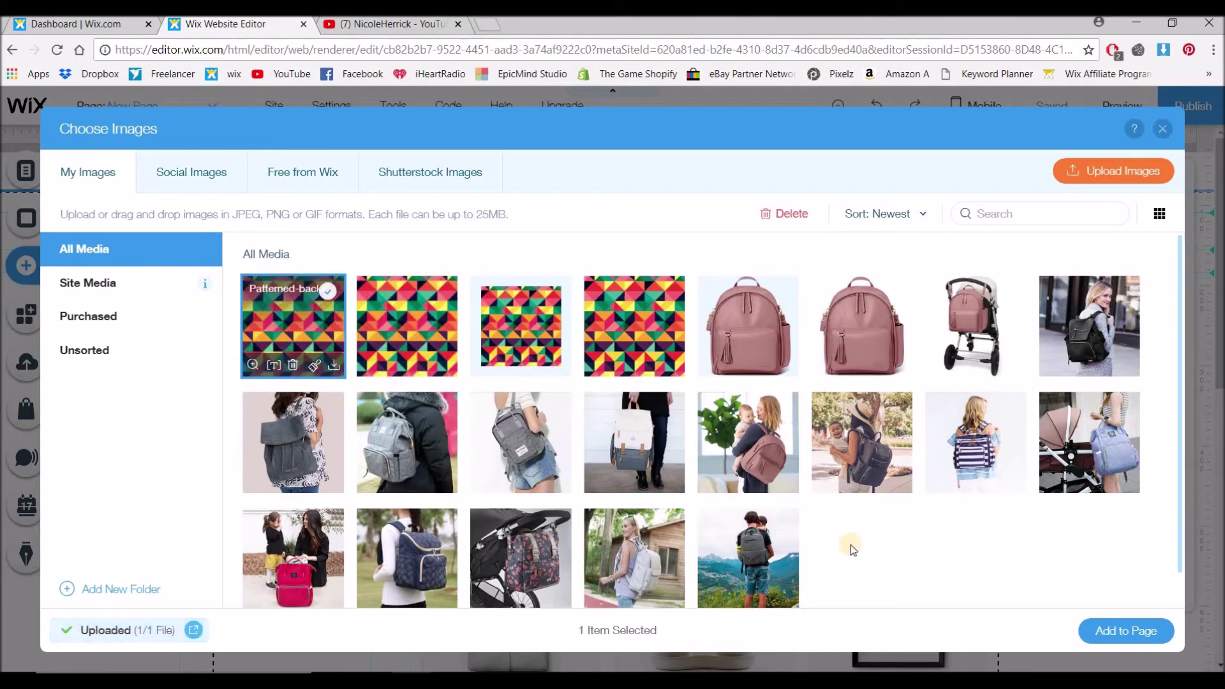
left_click(1083, 631)
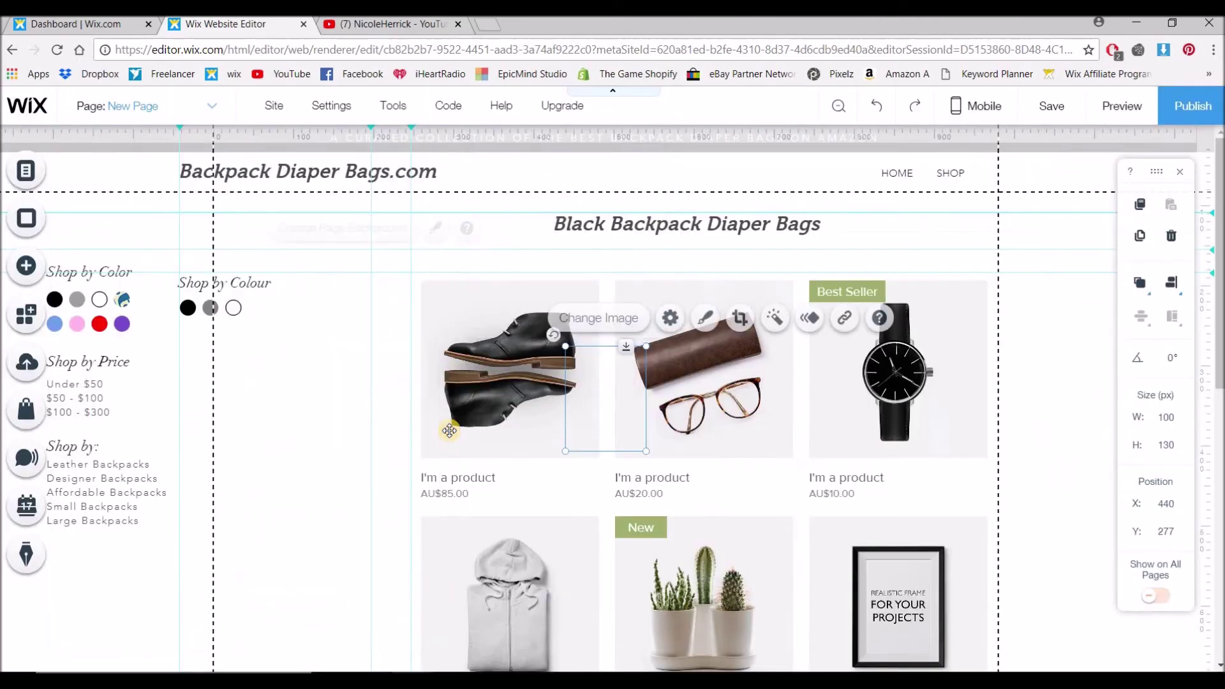
left_click_drag(643, 403, 331, 363)
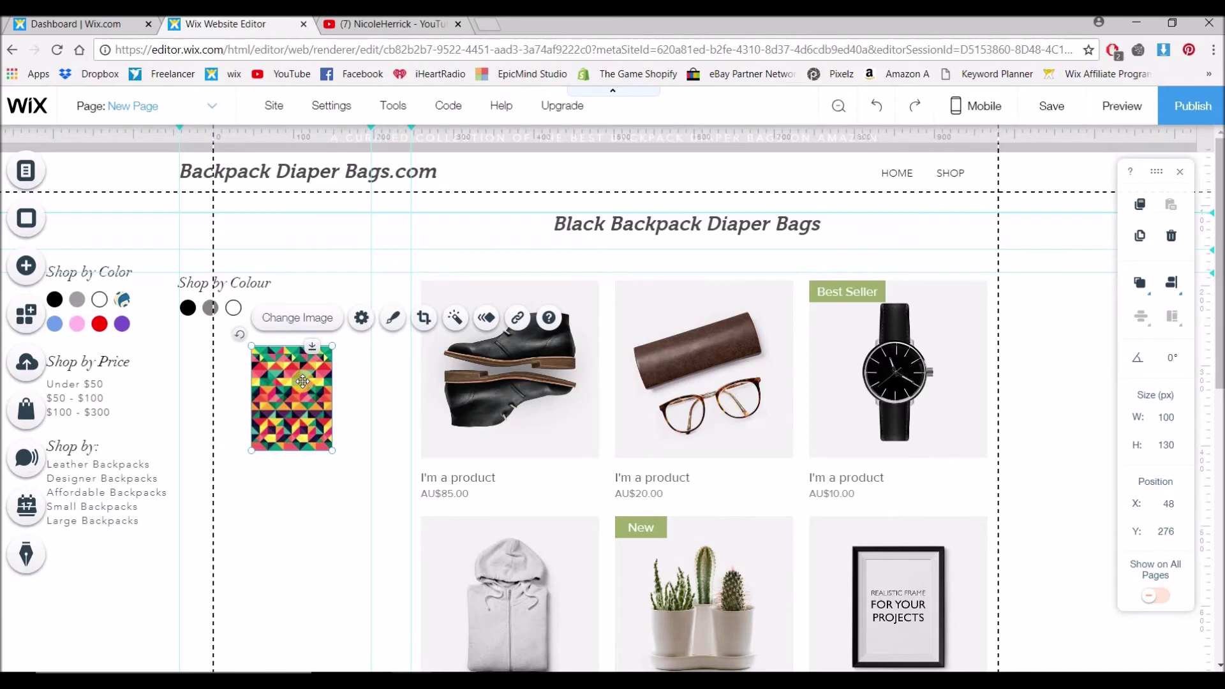
Step: Crop the patterned image to a square with its zoom set to 330% and apply the crop
left_click(425, 319)
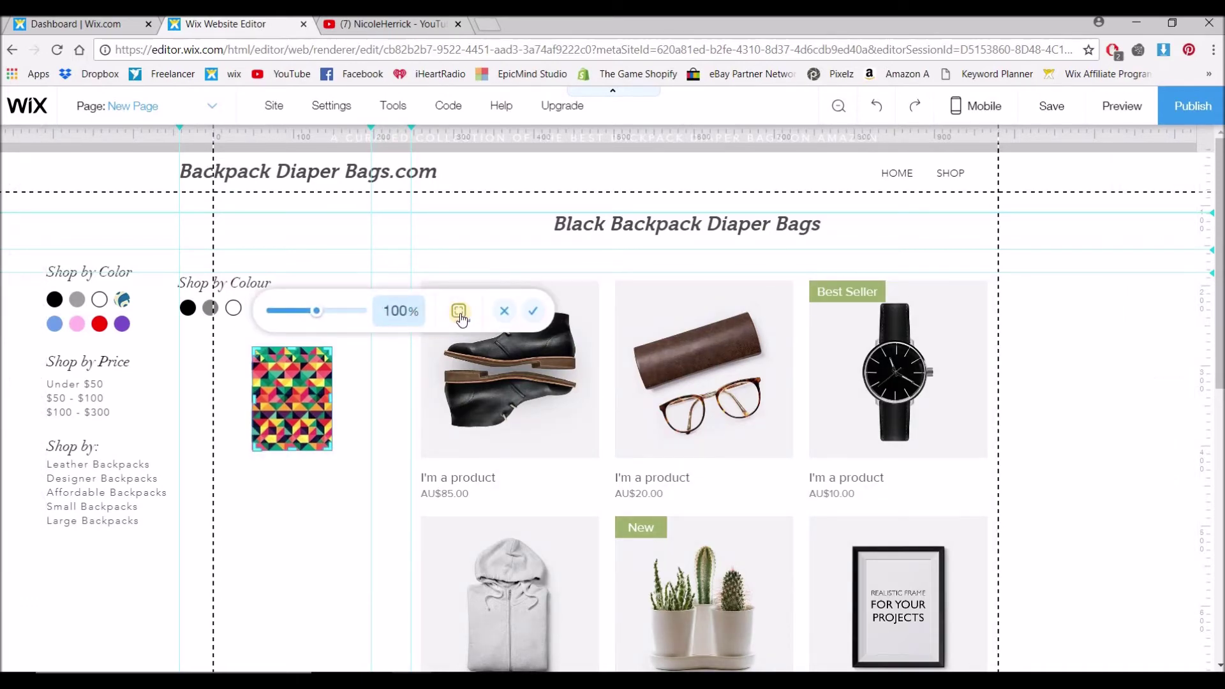
left_click(459, 312)
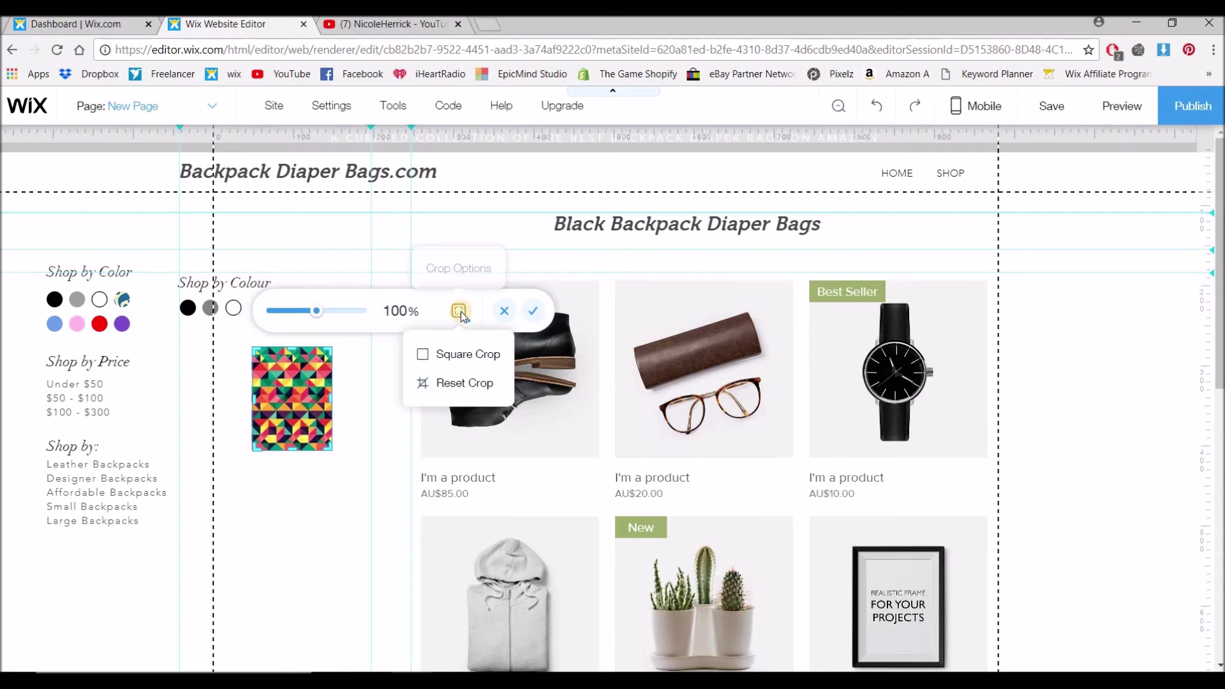
left_click(452, 355)
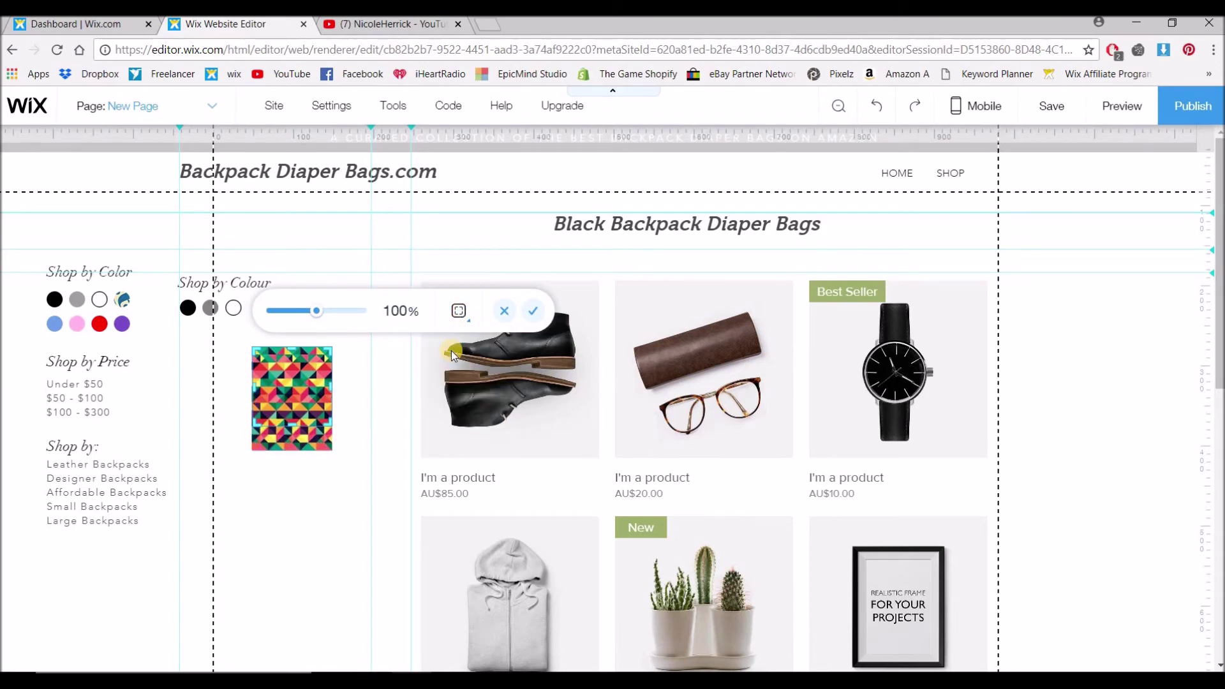
left_click(292, 394)
left_click_drag(293, 384, 292, 392)
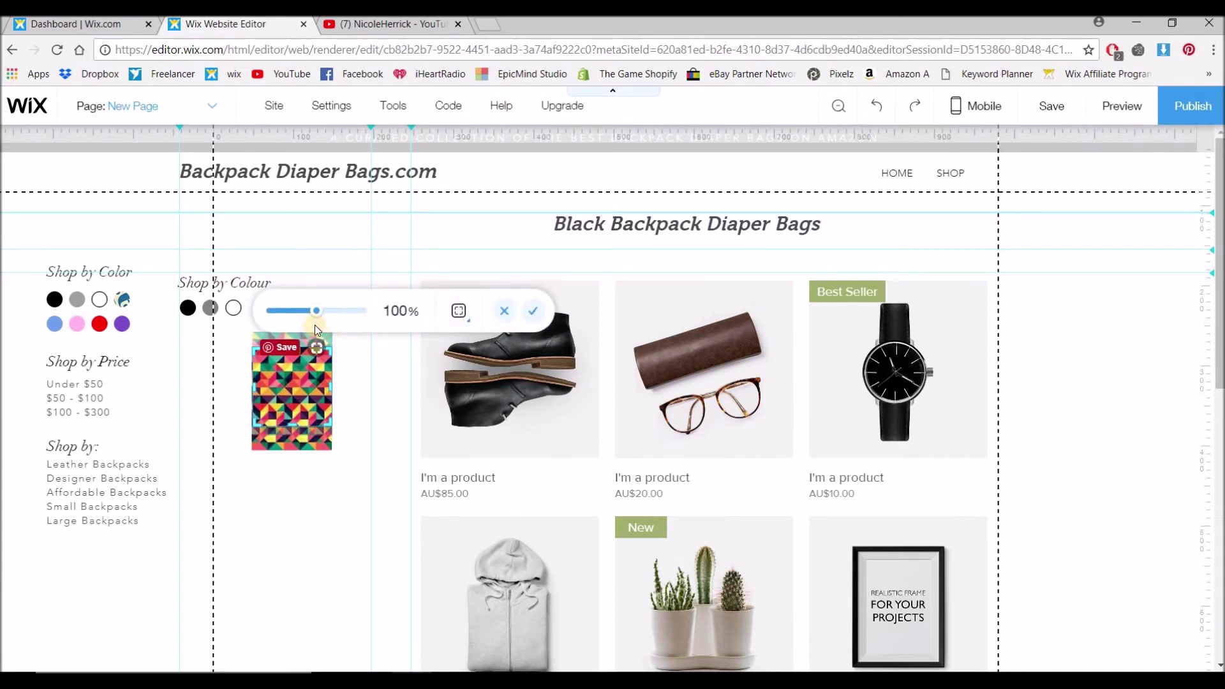
left_click_drag(321, 318, 352, 316)
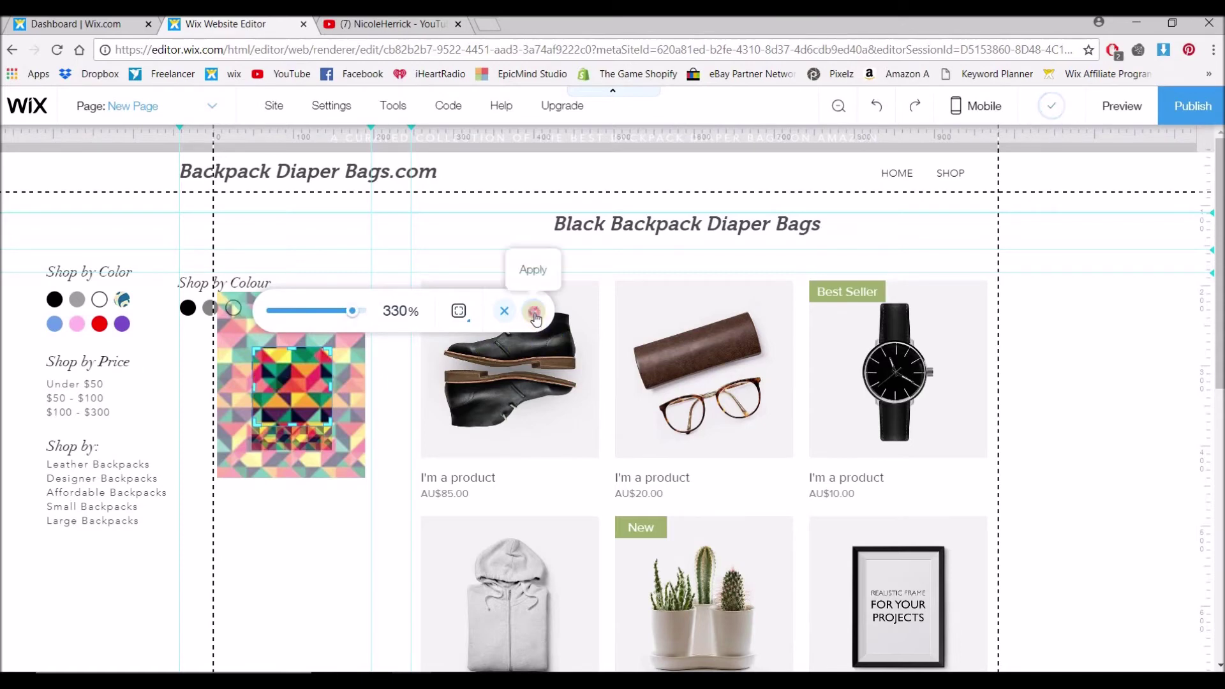
left_click(418, 350)
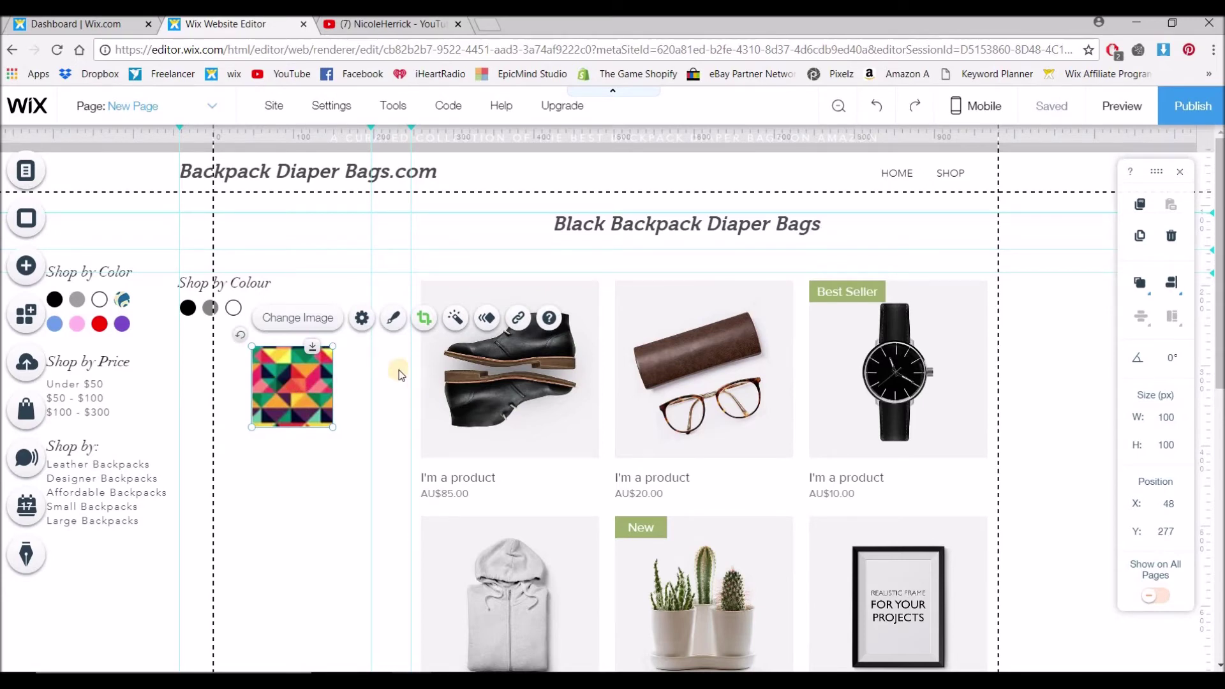
Step: Try to apply a circular preset frame to the patterned image
left_click(395, 320)
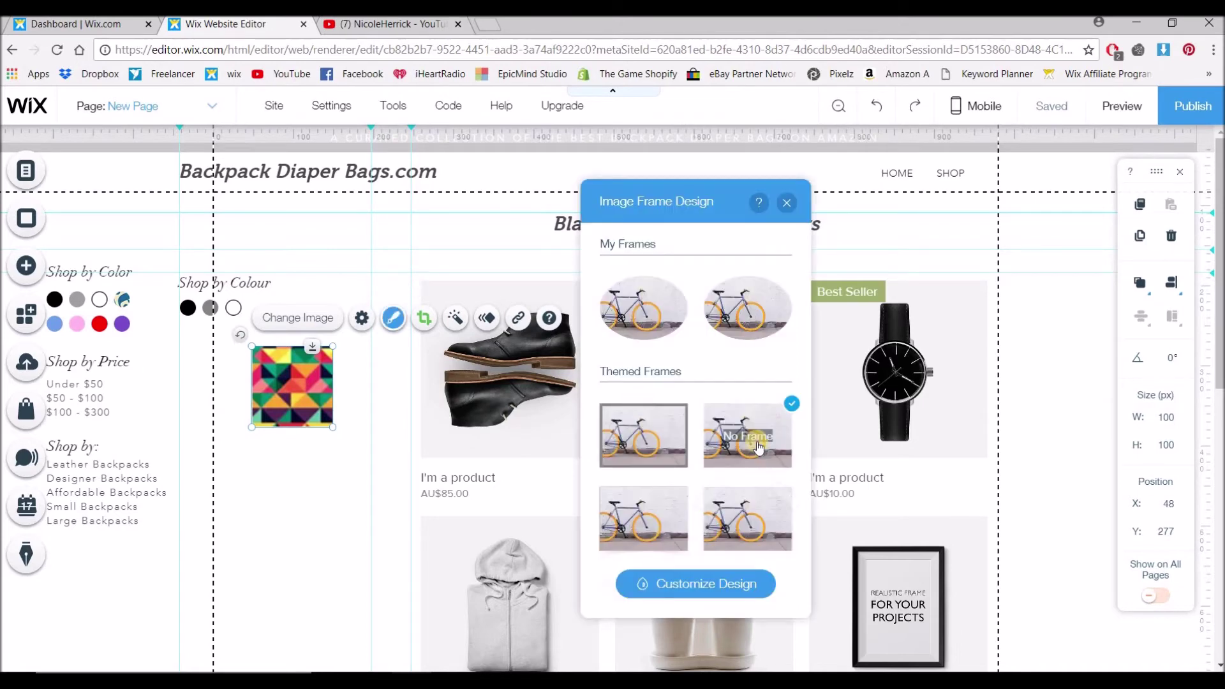
scroll(740, 440, "down", 2)
scroll(740, 441, "down", 6)
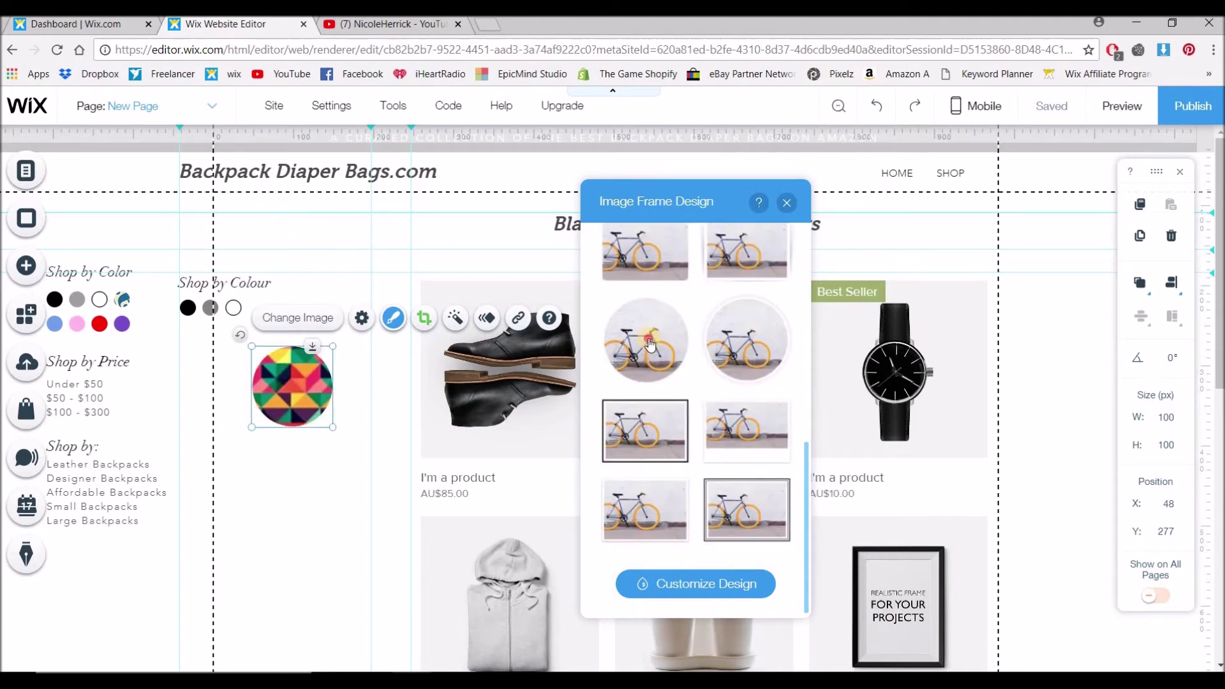
left_click(789, 204)
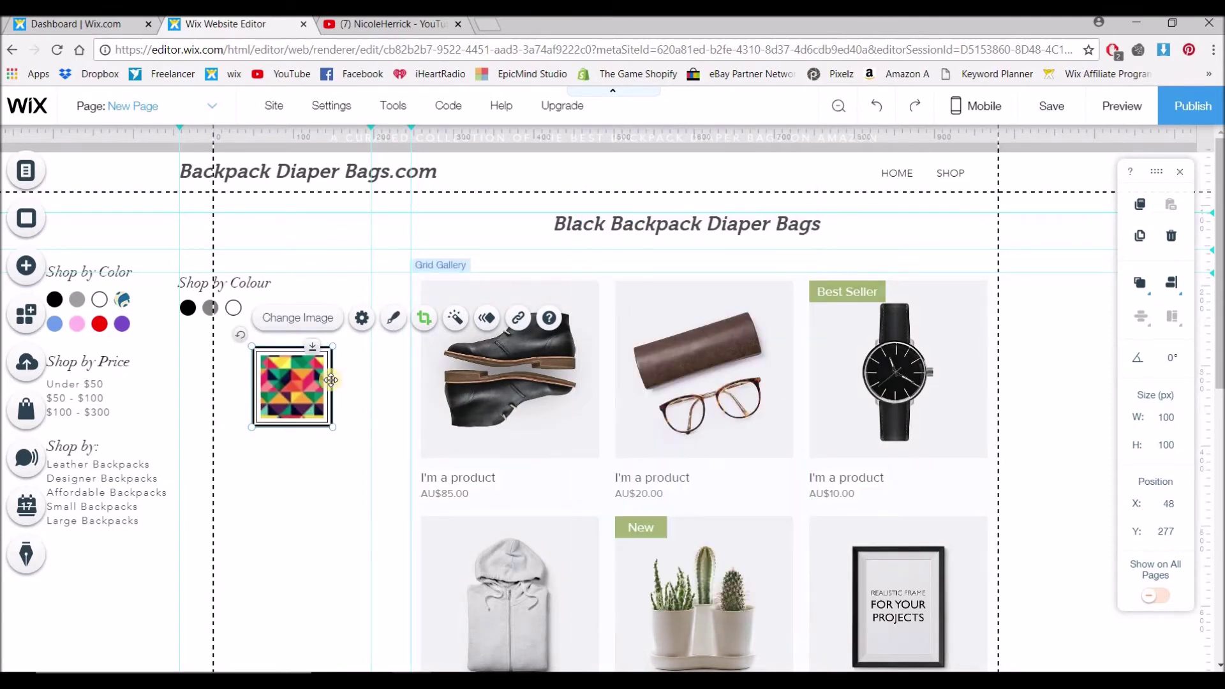
Step: Replace the patterned image's bordered square frame with the plain circular frame
left_click(393, 319)
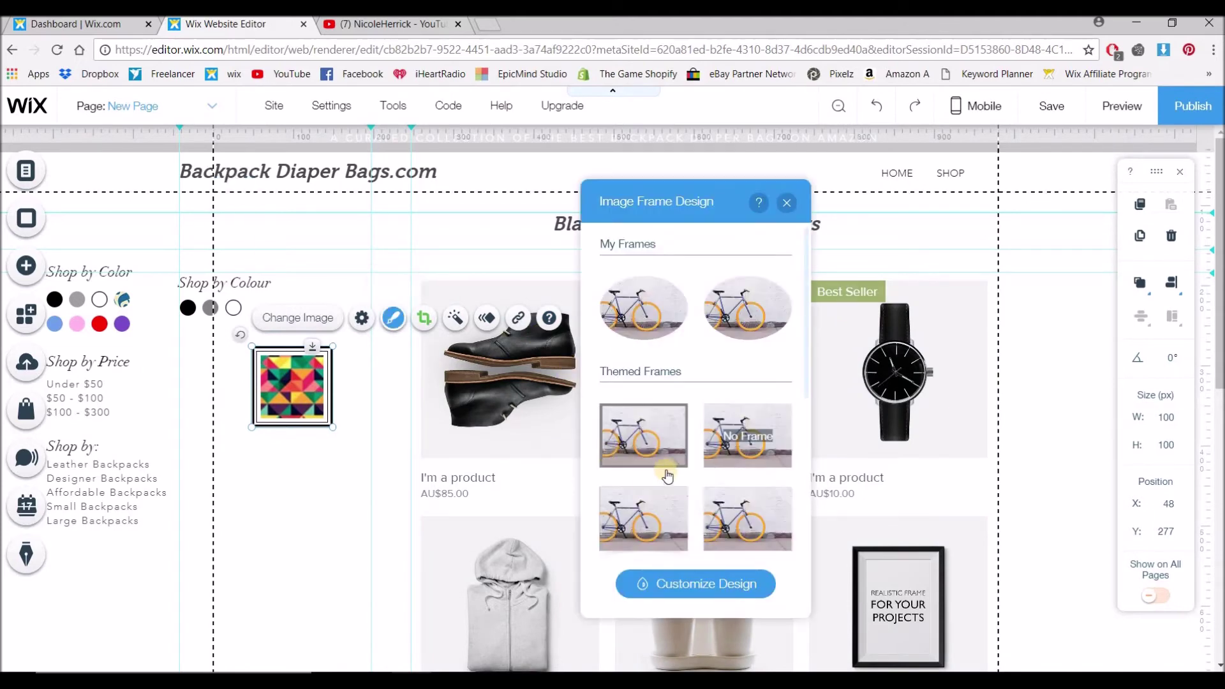
scroll(655, 485, "down", 1)
scroll(654, 482, "down", 3)
left_click(639, 350)
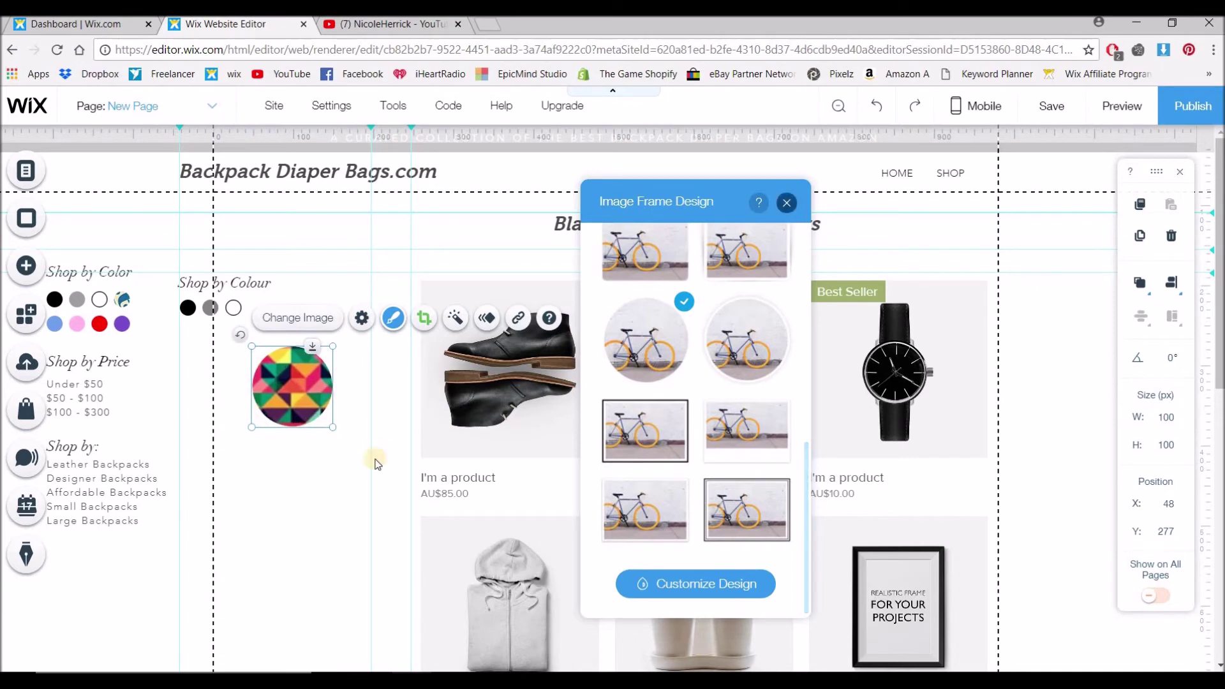
left_click(303, 407)
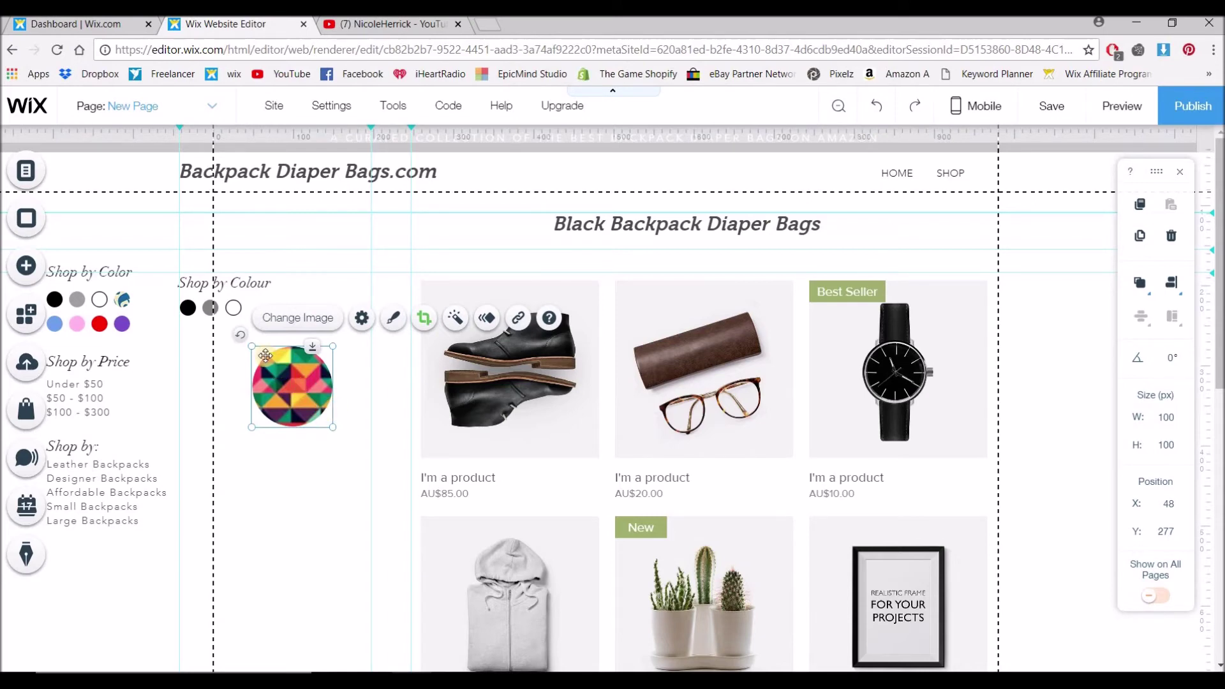
Step: Shrink the patterned circle to about 20 px and place it beside the white circle at X 42, Y 218
left_click(1167, 418)
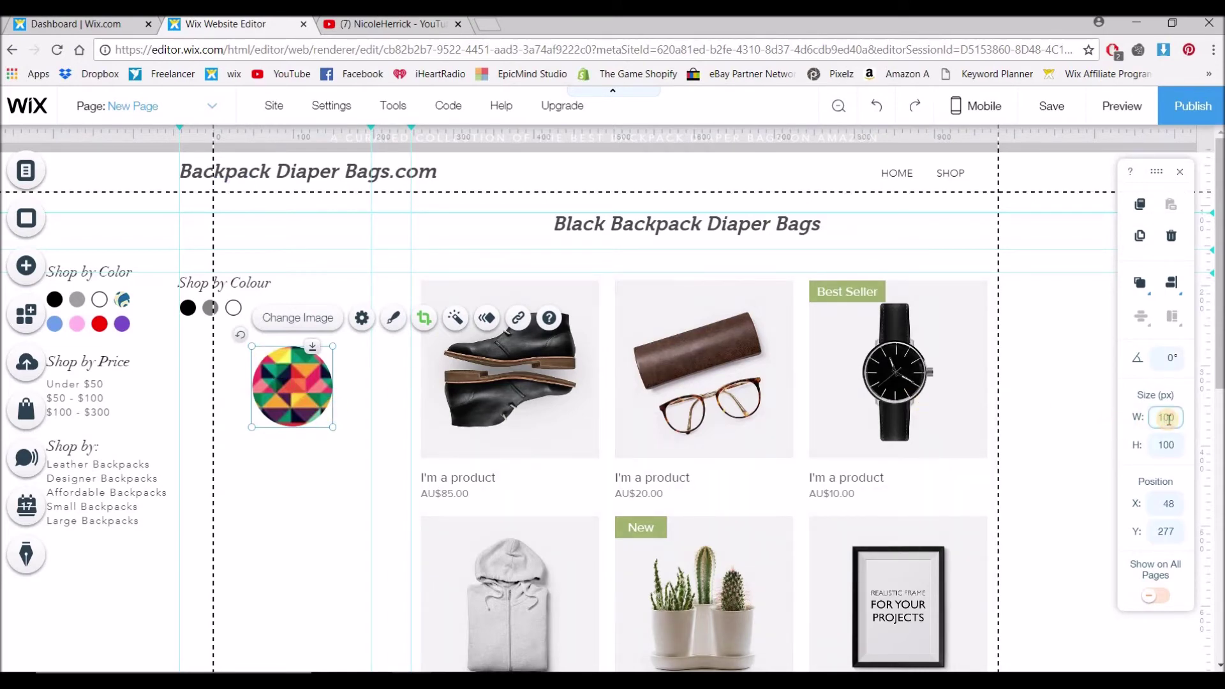
type("20")
left_click(1178, 442)
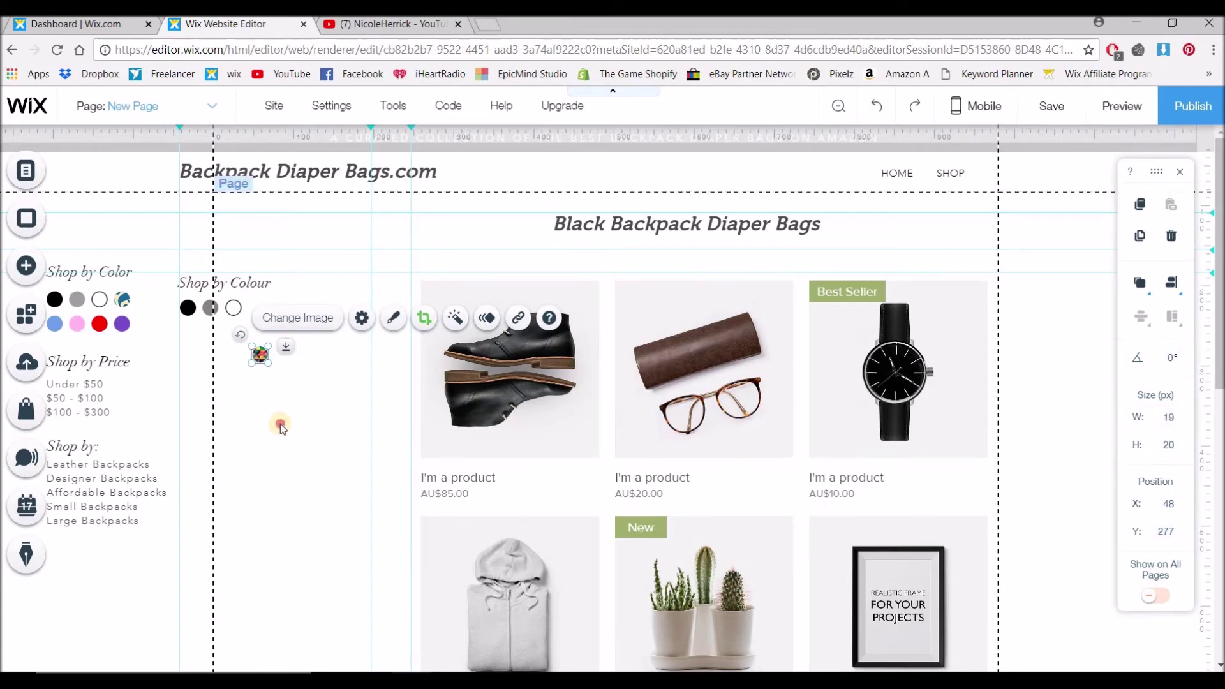
left_click(271, 386)
left_click_drag(255, 324, 257, 313)
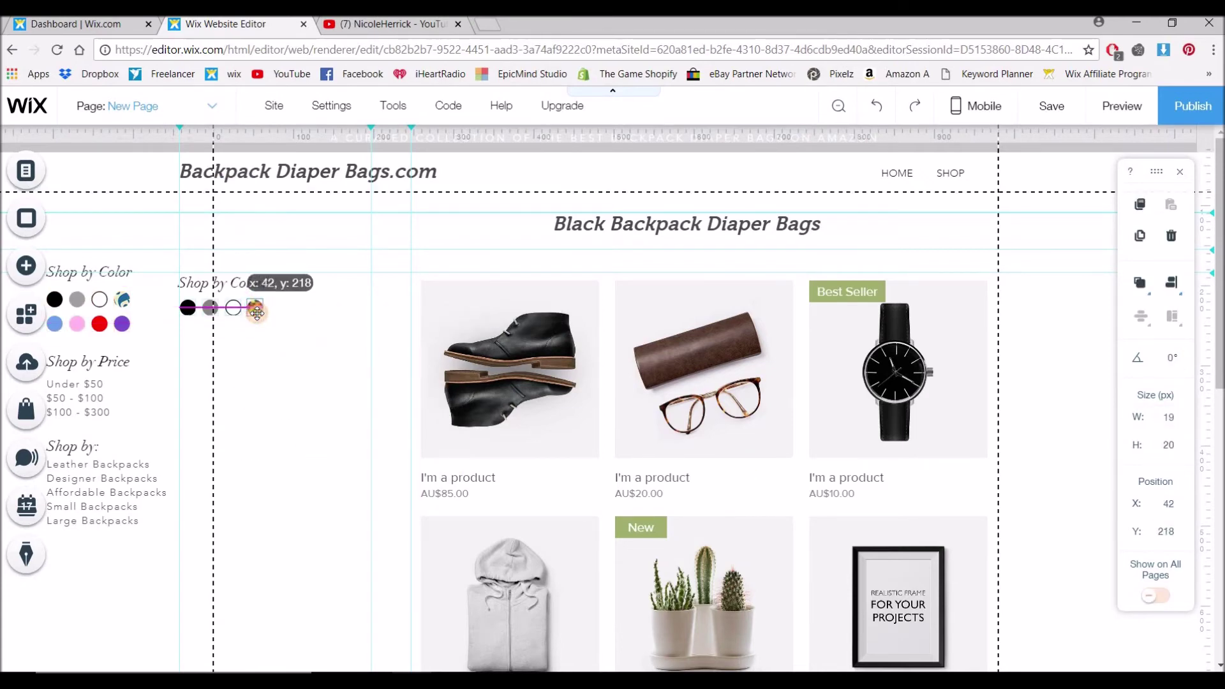
left_click(259, 374)
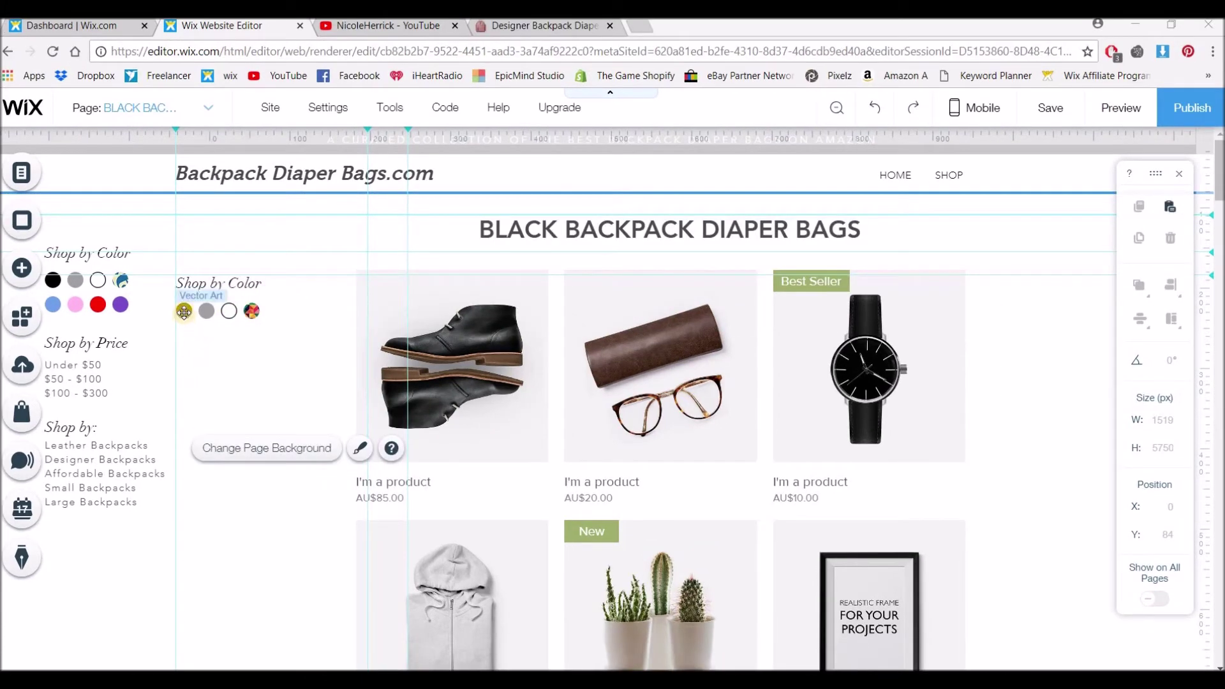
Step: Link the black circle swatch under Shop by Color to the BLACK BACKPACK DIAPER BAGS page, opening in the current window
left_click(184, 312)
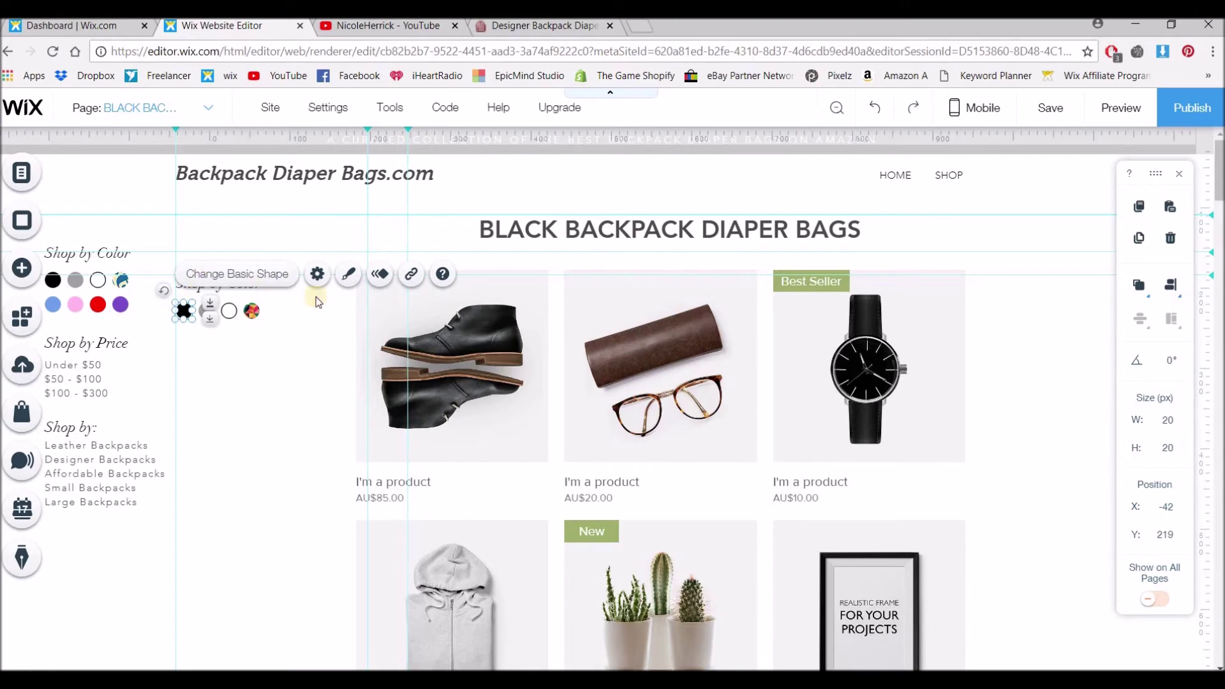
left_click(412, 275)
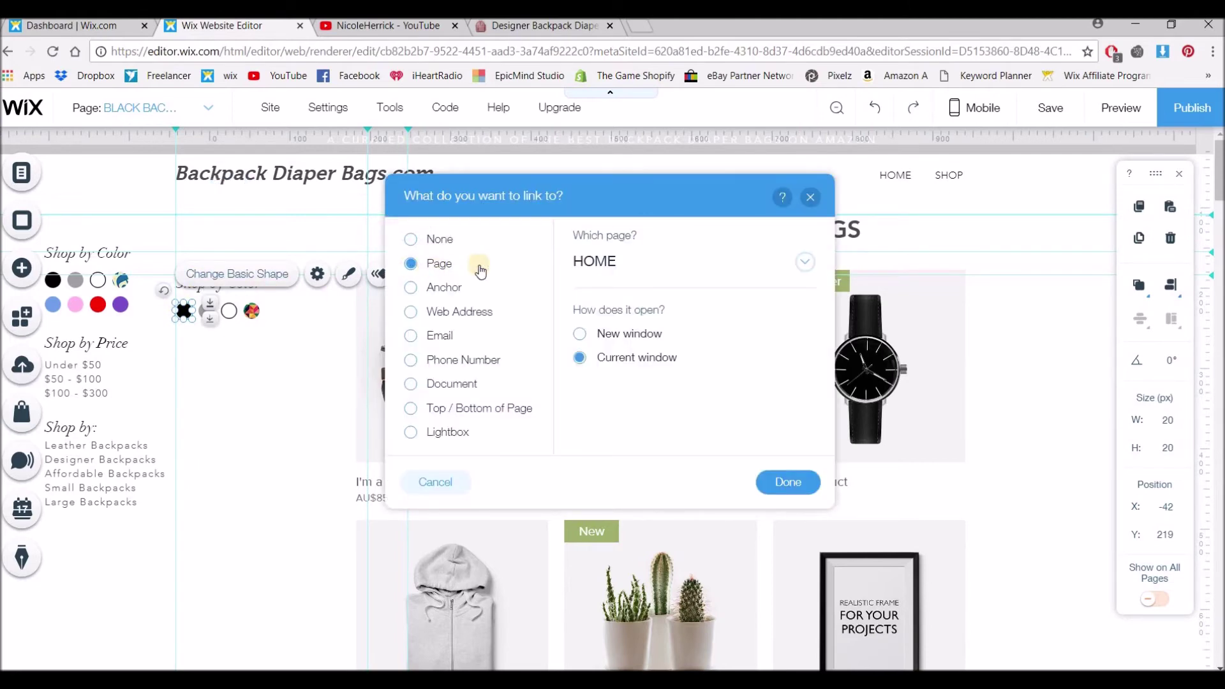
left_click(615, 266)
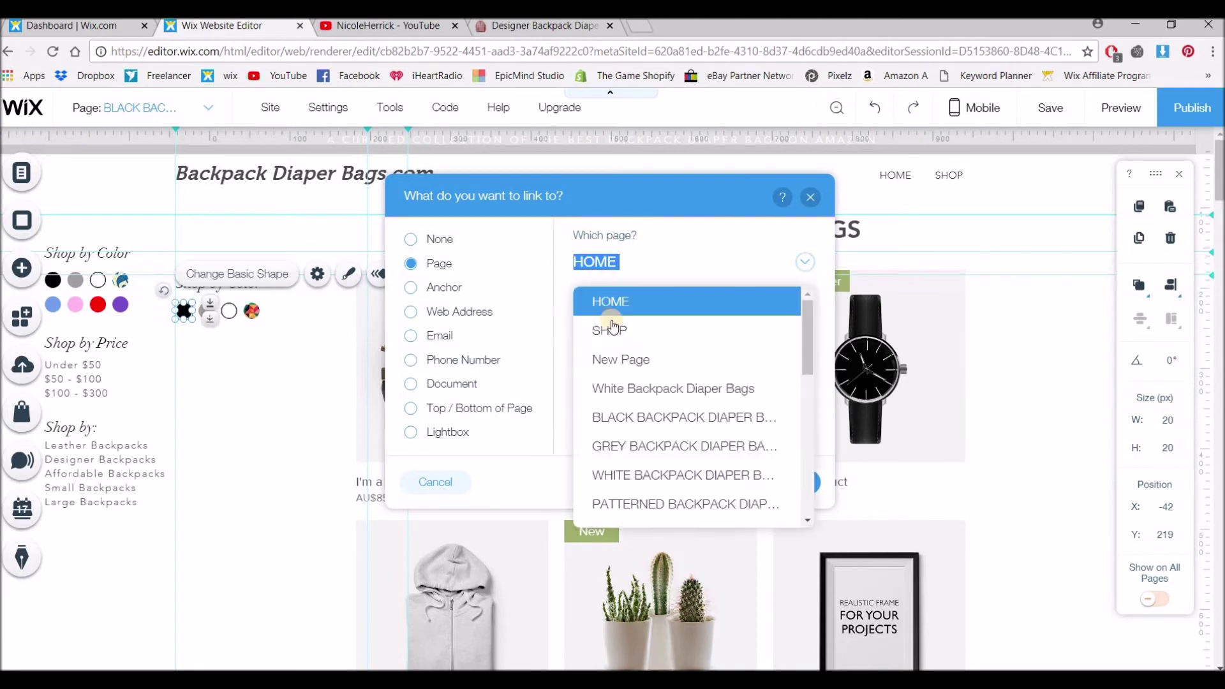
left_click(646, 419)
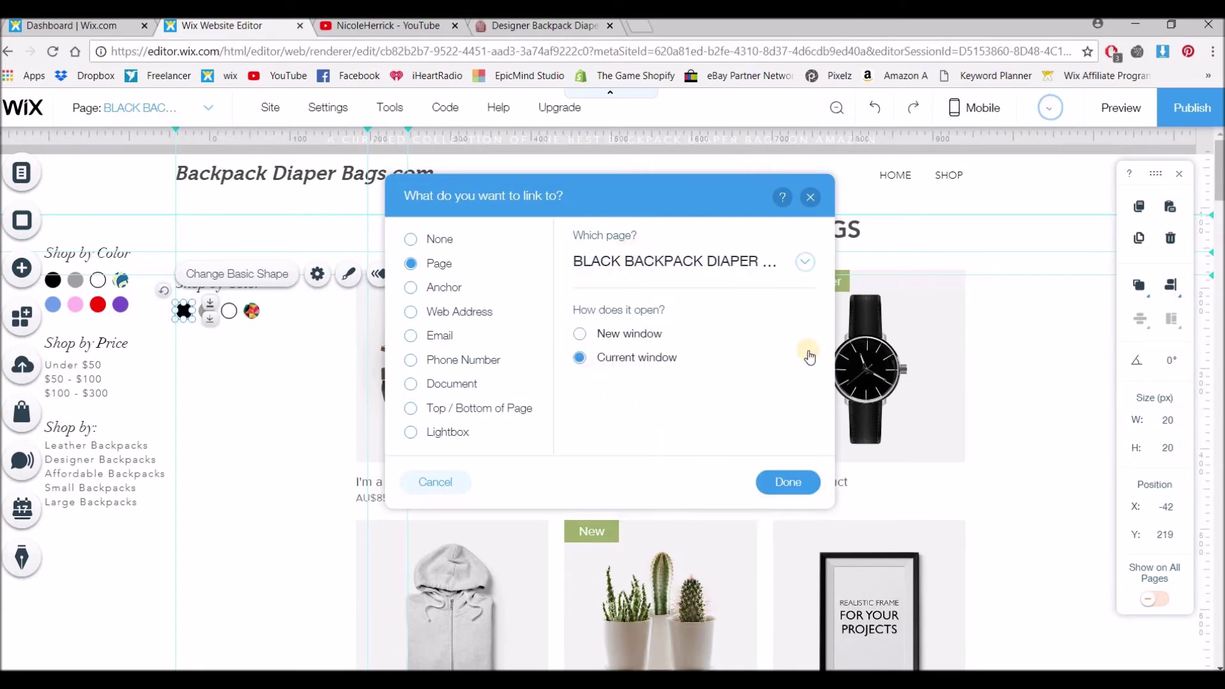
left_click(801, 490)
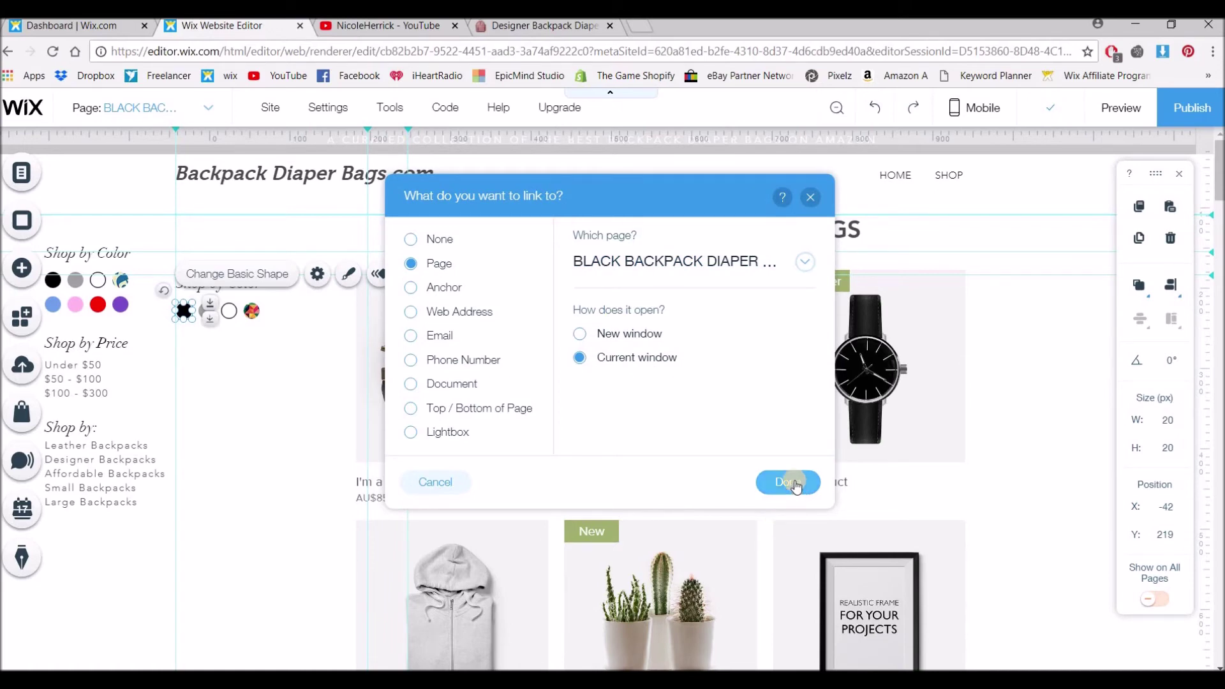
left_click(787, 488)
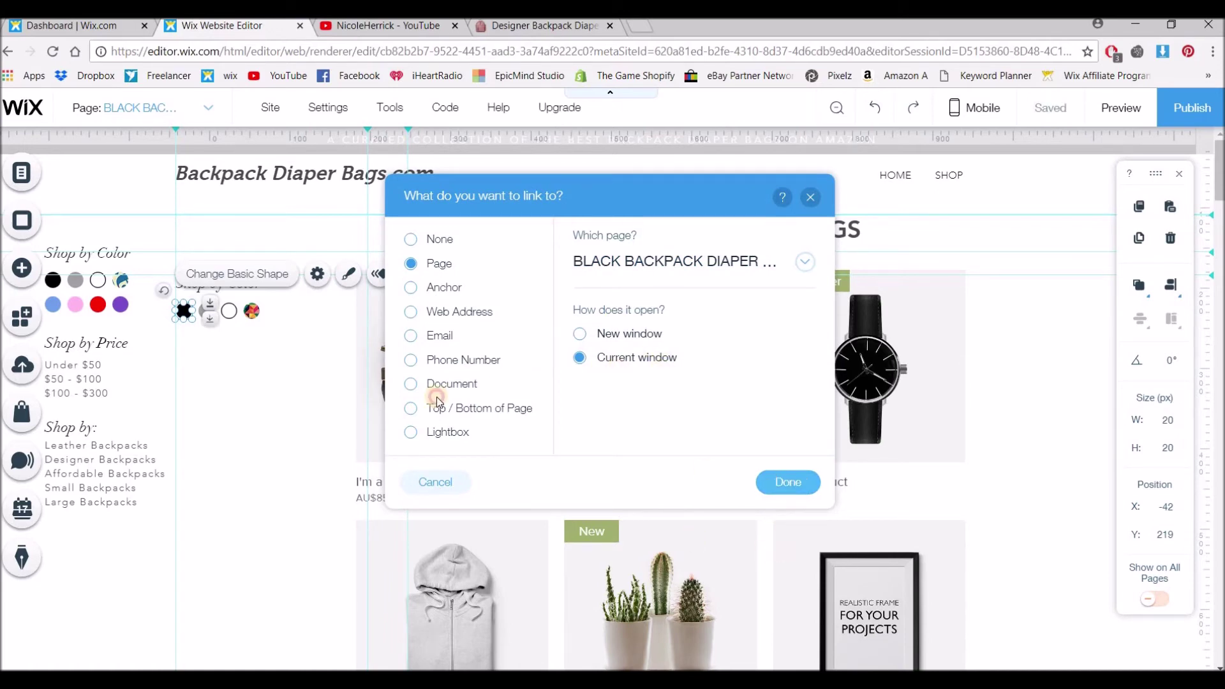
Step: Link the grey circle swatch to the GREY BACKPACK DIAPER BAGS page, opening in the current window
left_click(206, 311)
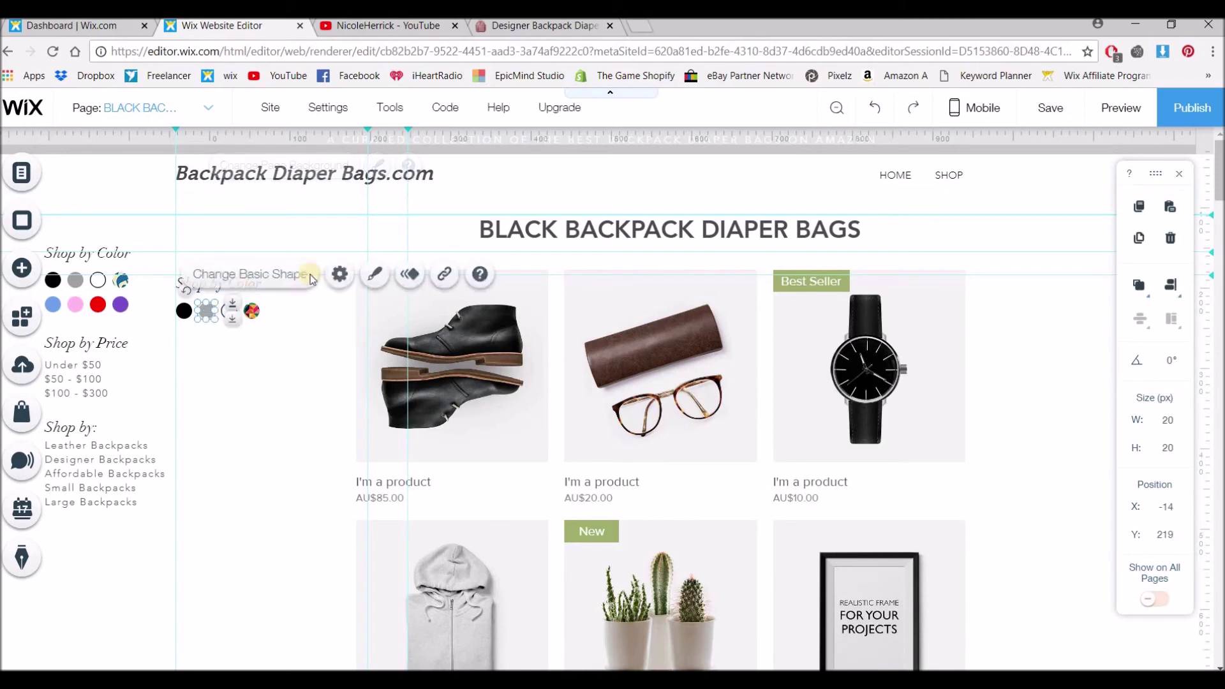
left_click(434, 275)
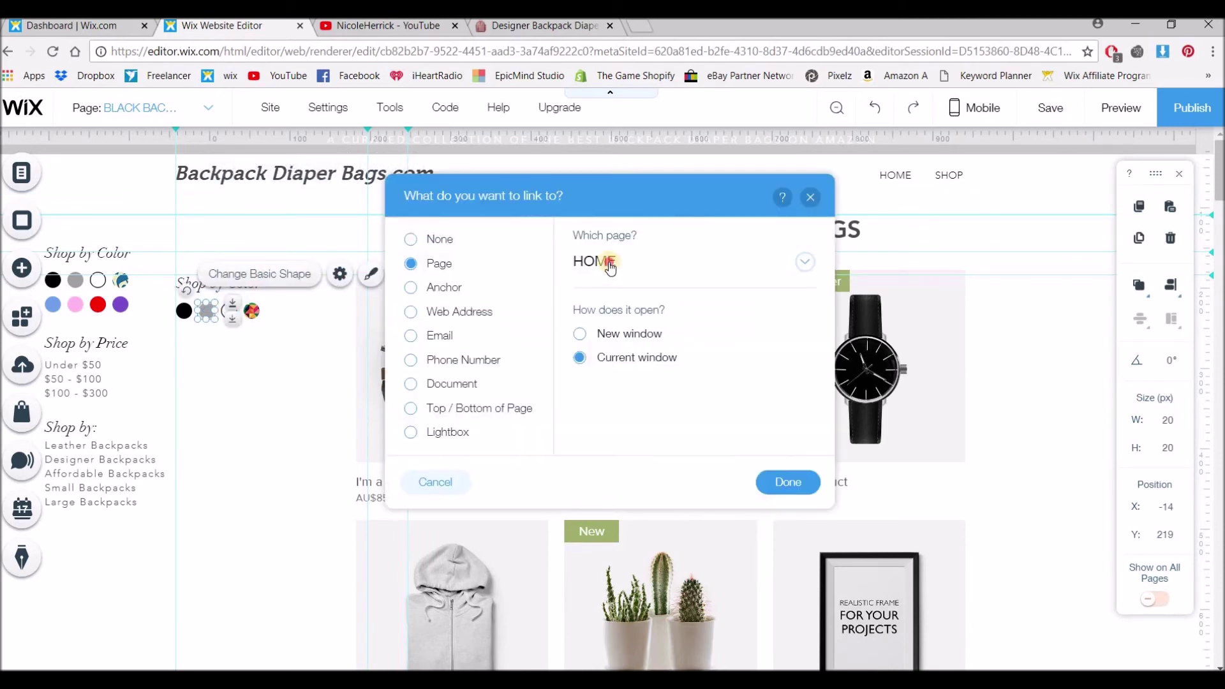
left_click(603, 261)
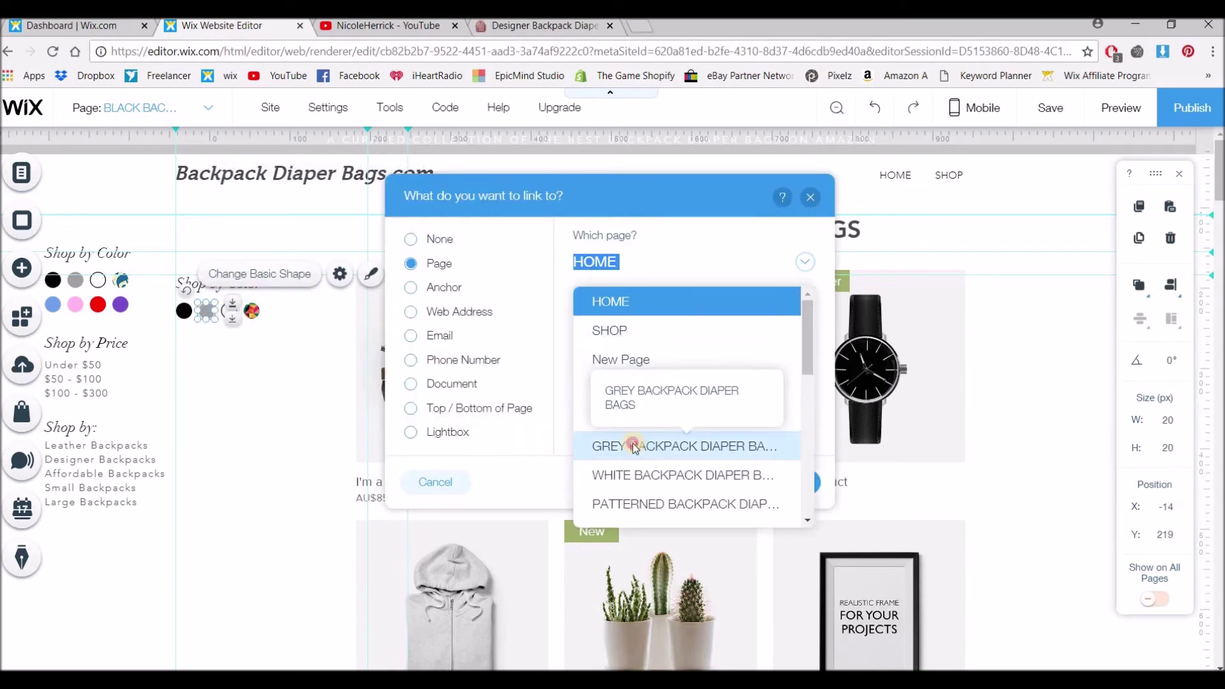
left_click(638, 447)
left_click(233, 338)
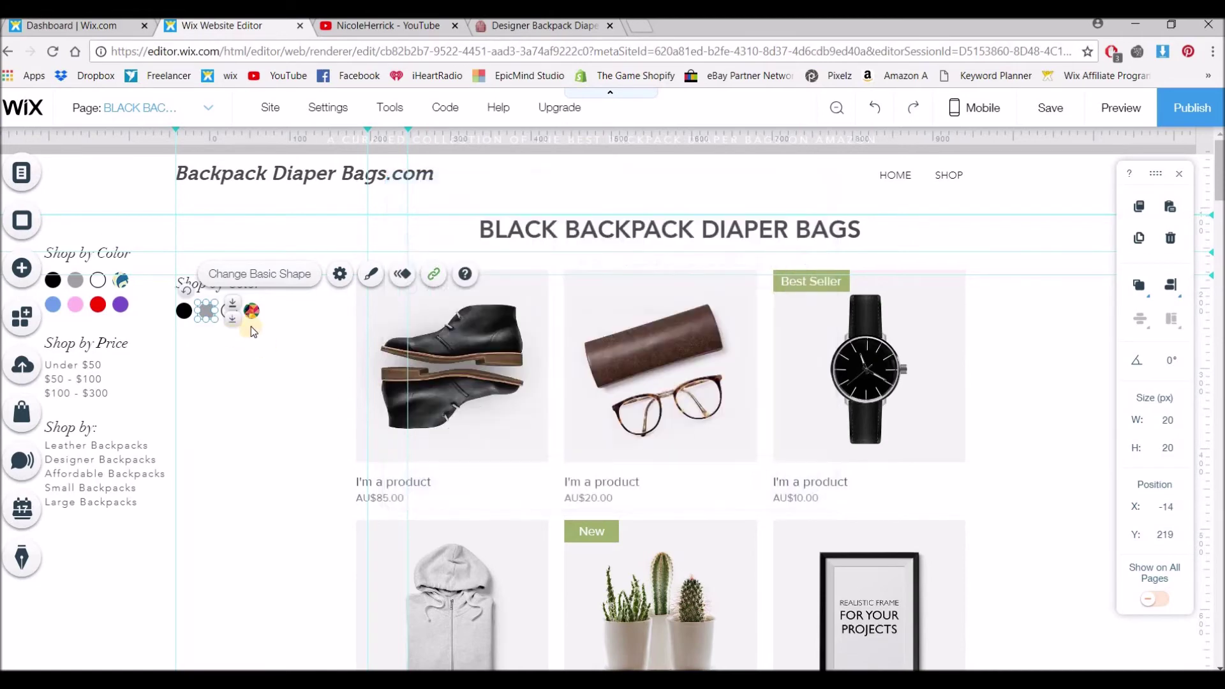
Step: Link the white circle swatch to the WHITE BACKPACK DIAPER BAGS page
left_click(318, 292)
left_click(229, 311)
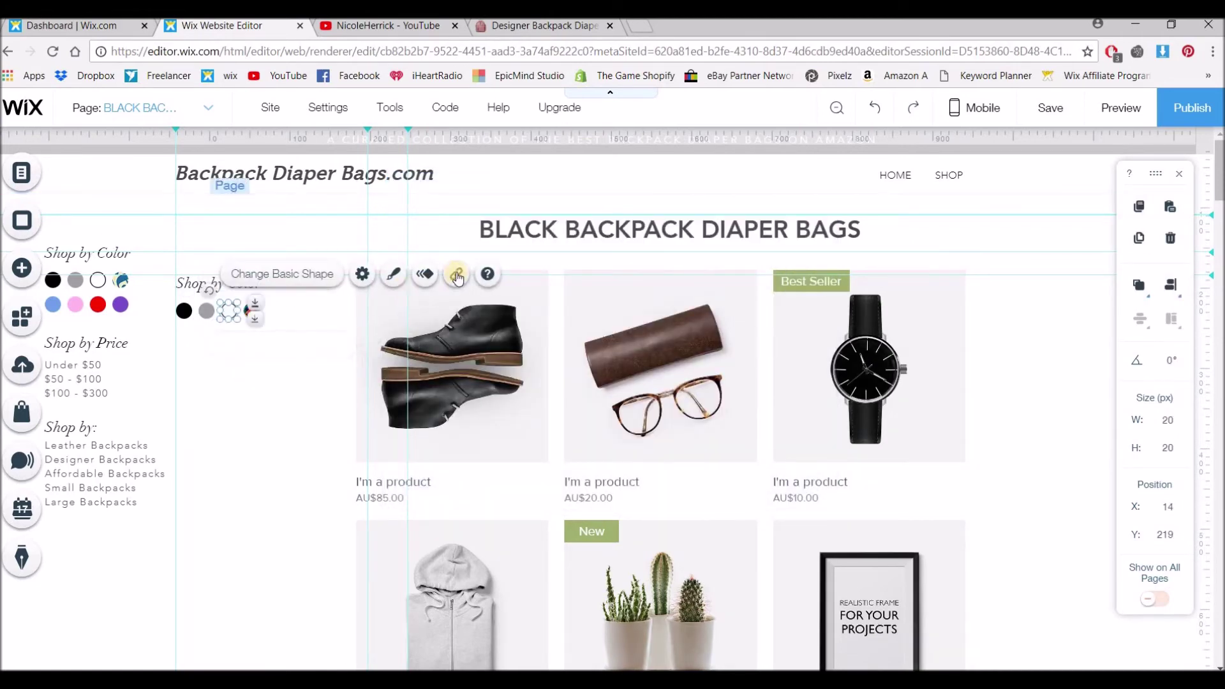
left_click(457, 274)
left_click(639, 261)
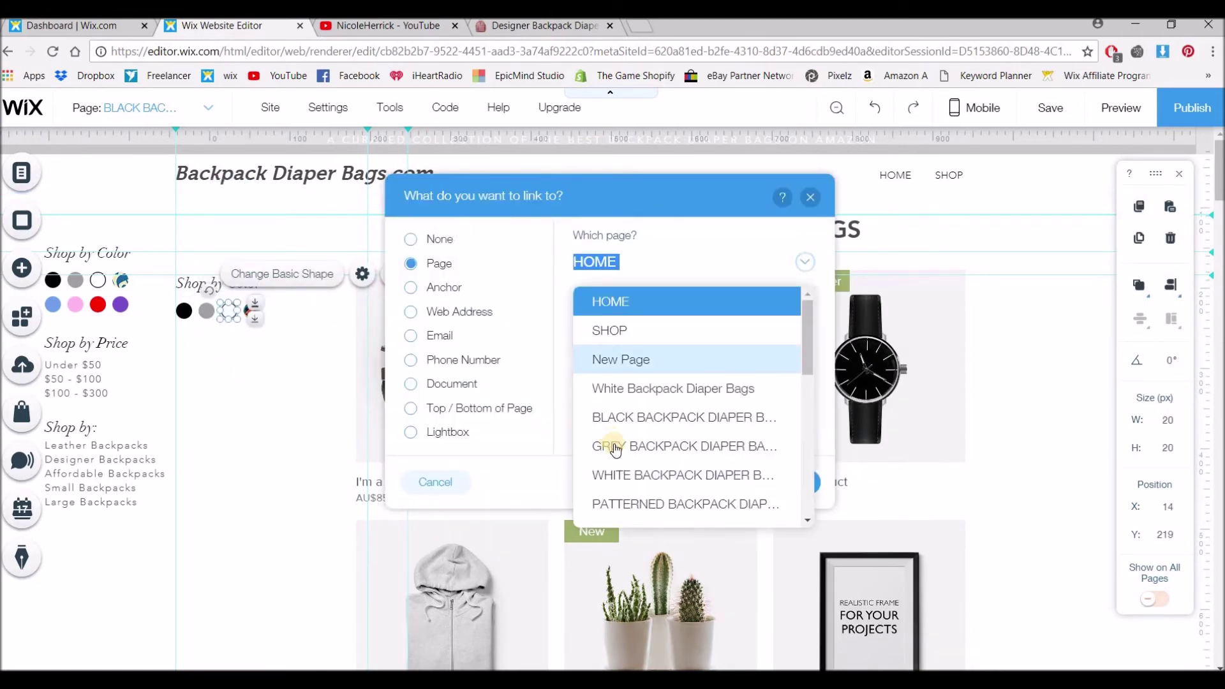
left_click(618, 473)
left_click(289, 287)
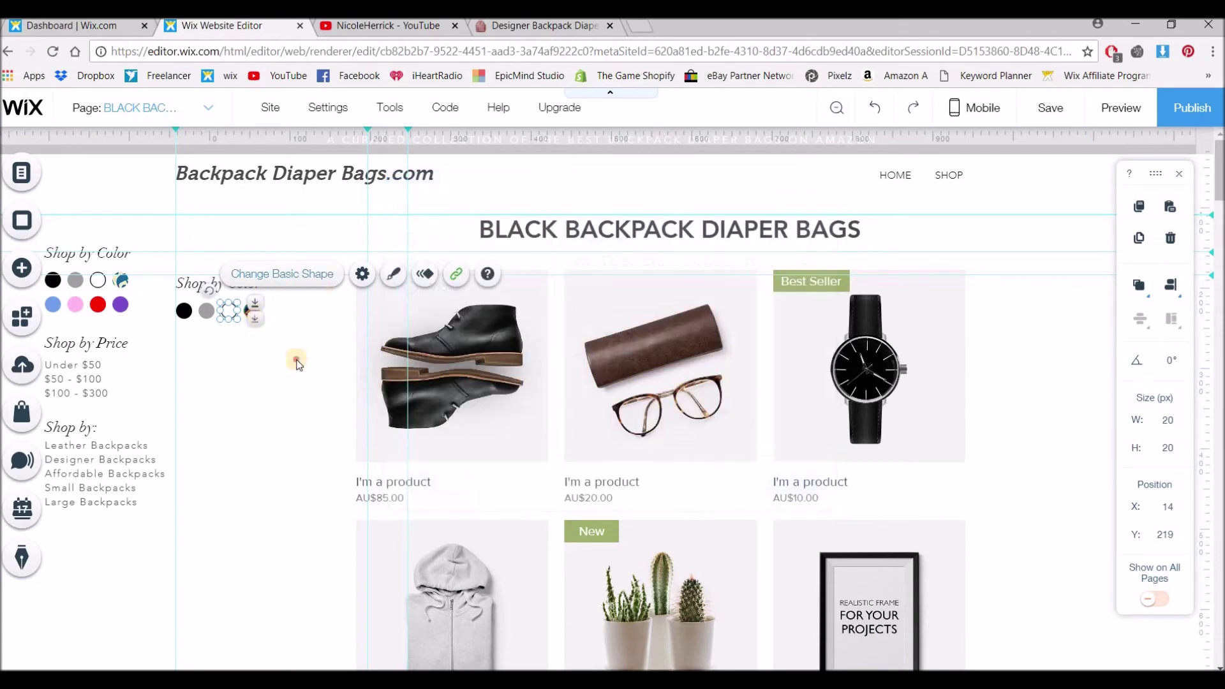
Step: Link the patterned circle swatch to the PATTERNED BACKPACK DIAPER BAGS page, opening in the current window
left_click(252, 310)
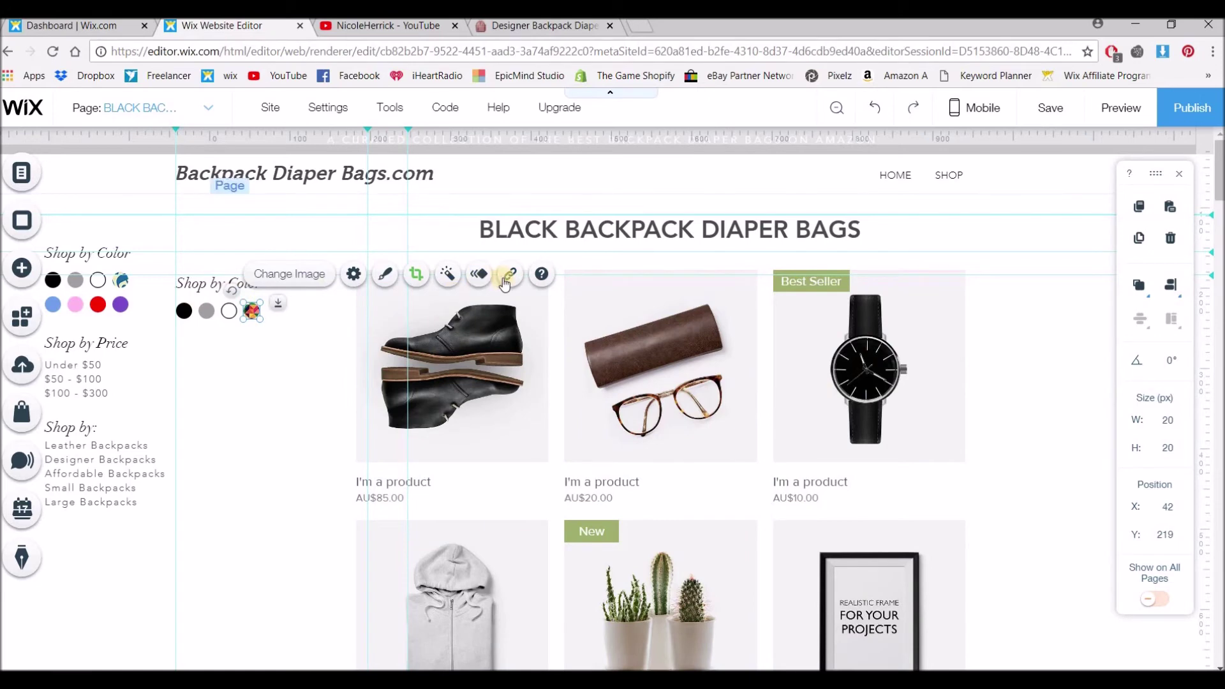
left_click(511, 276)
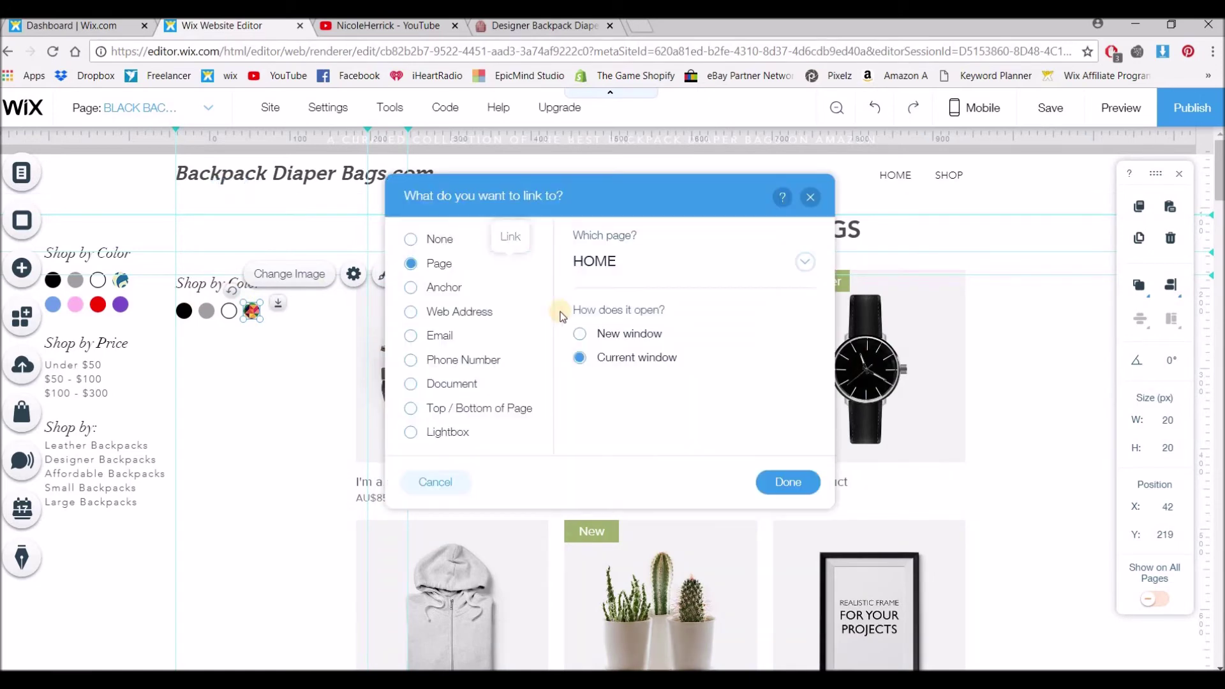
left_click(595, 263)
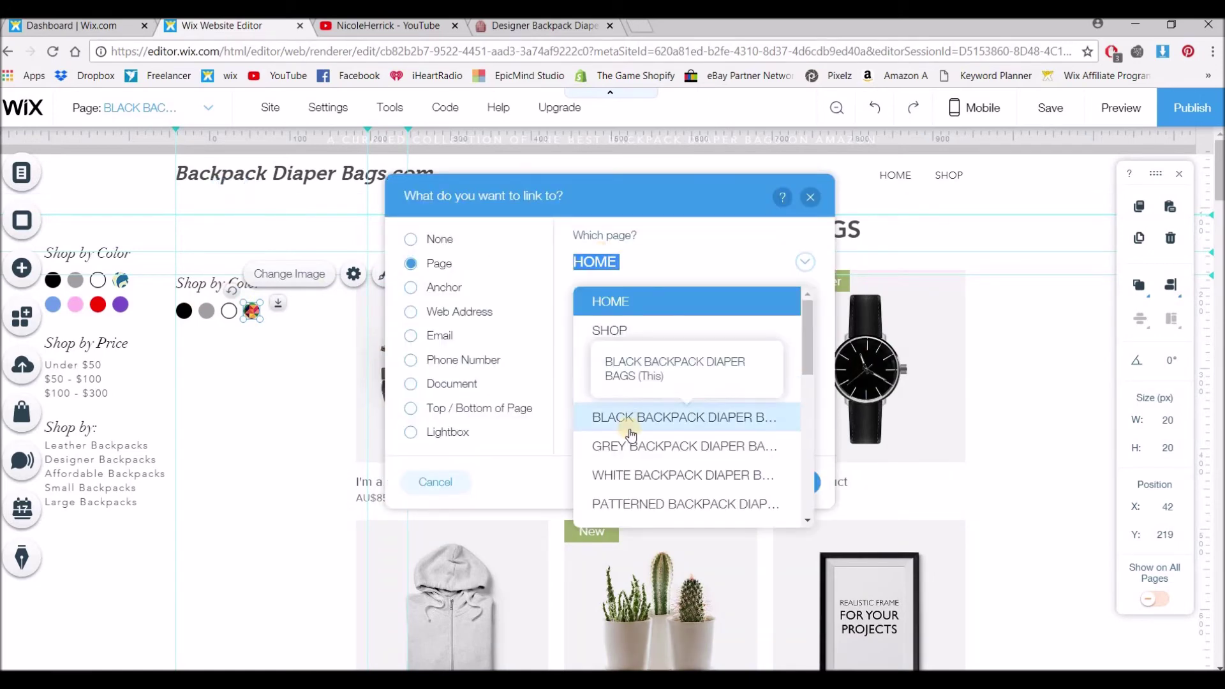
scroll(631, 432, "down", 3)
left_click(629, 423)
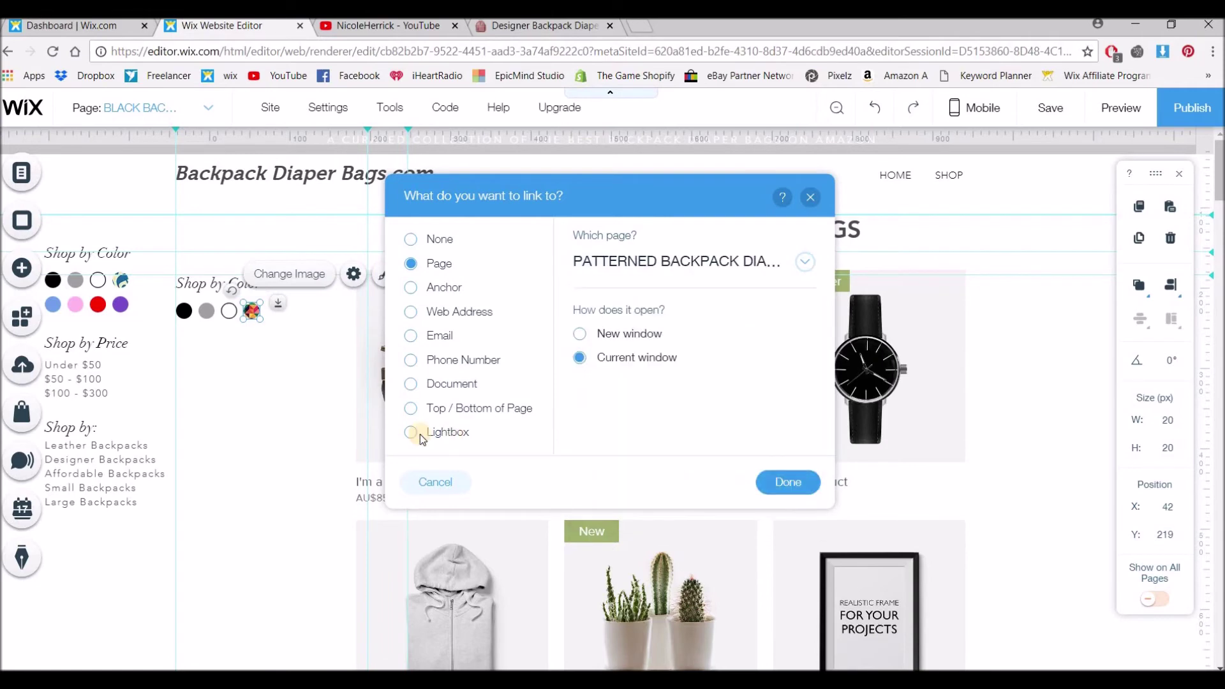
key("Return")
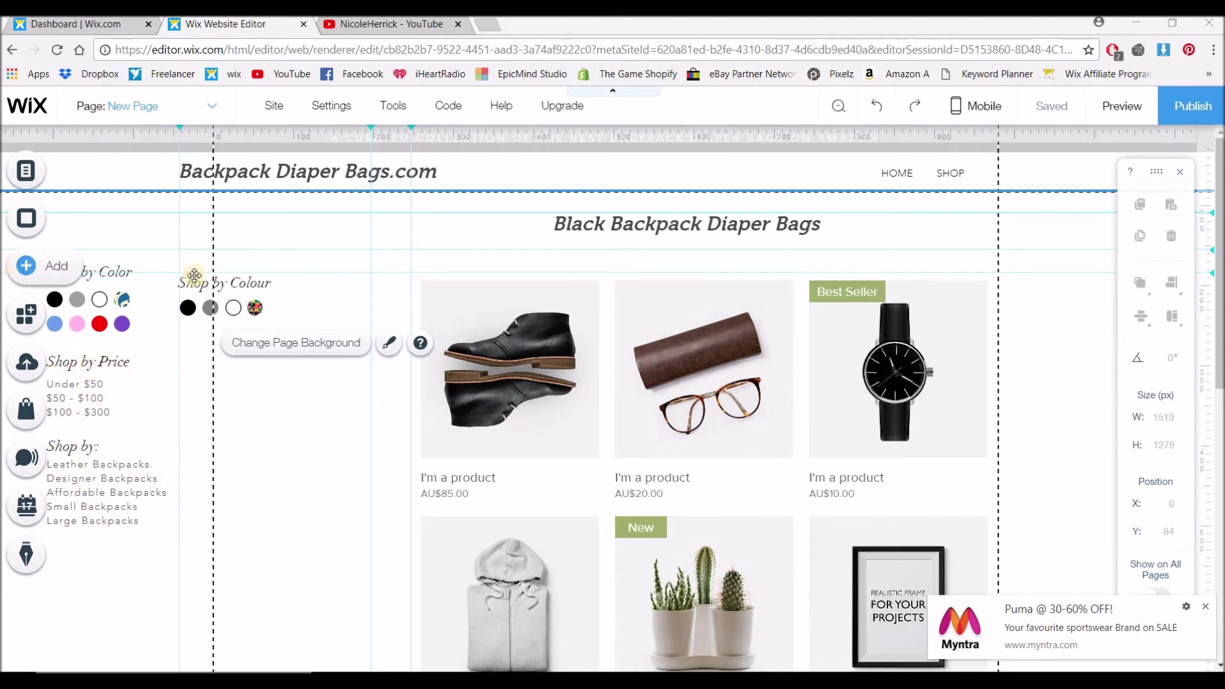
Step: Duplicate the "Shop by Colour" heading and place the copy below the color swatches at about X -42, Y 273
left_click(237, 283)
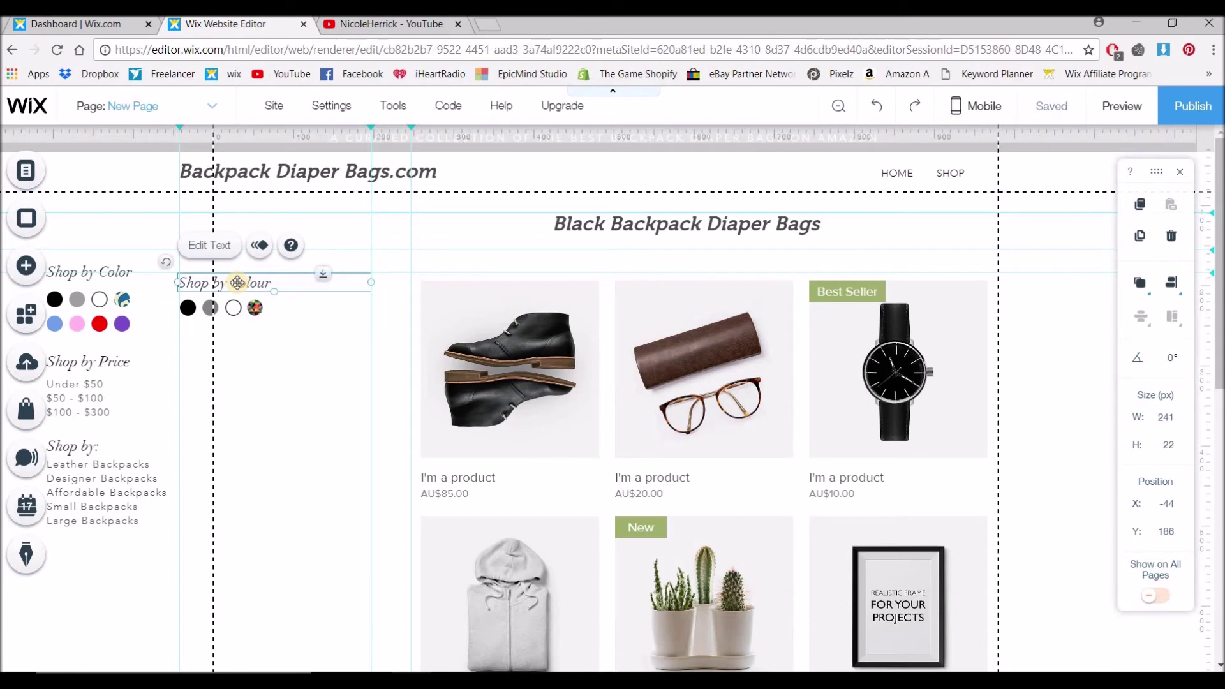
key("ctrl+c")
key("ctrl+v")
left_click_drag(260, 342, 259, 368)
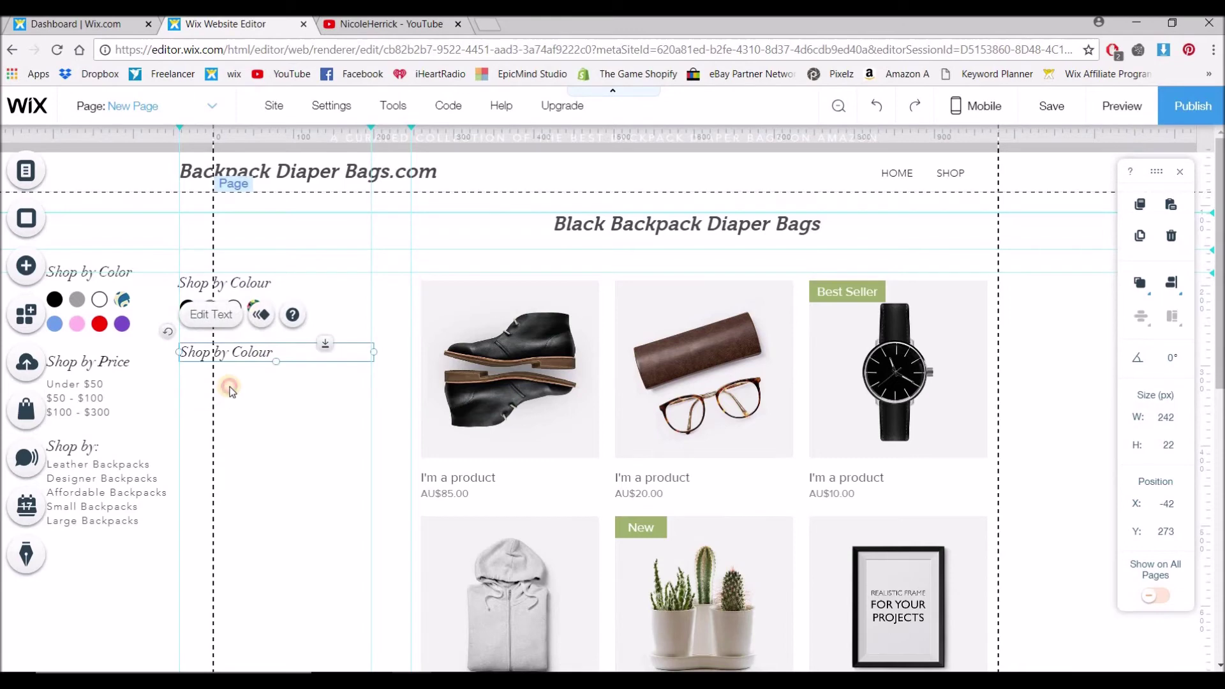
left_click(230, 388)
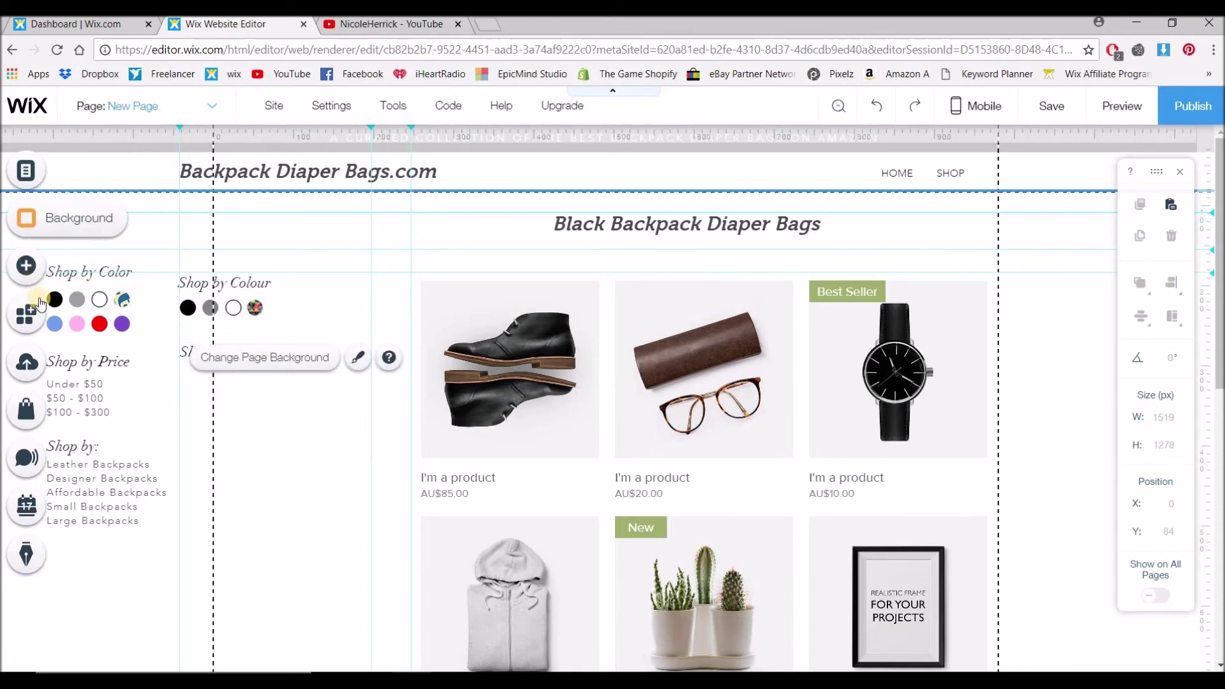
Step: Add a themed paragraph text box and place it beneath the duplicated heading at X -44, Y 307
left_click(26, 266)
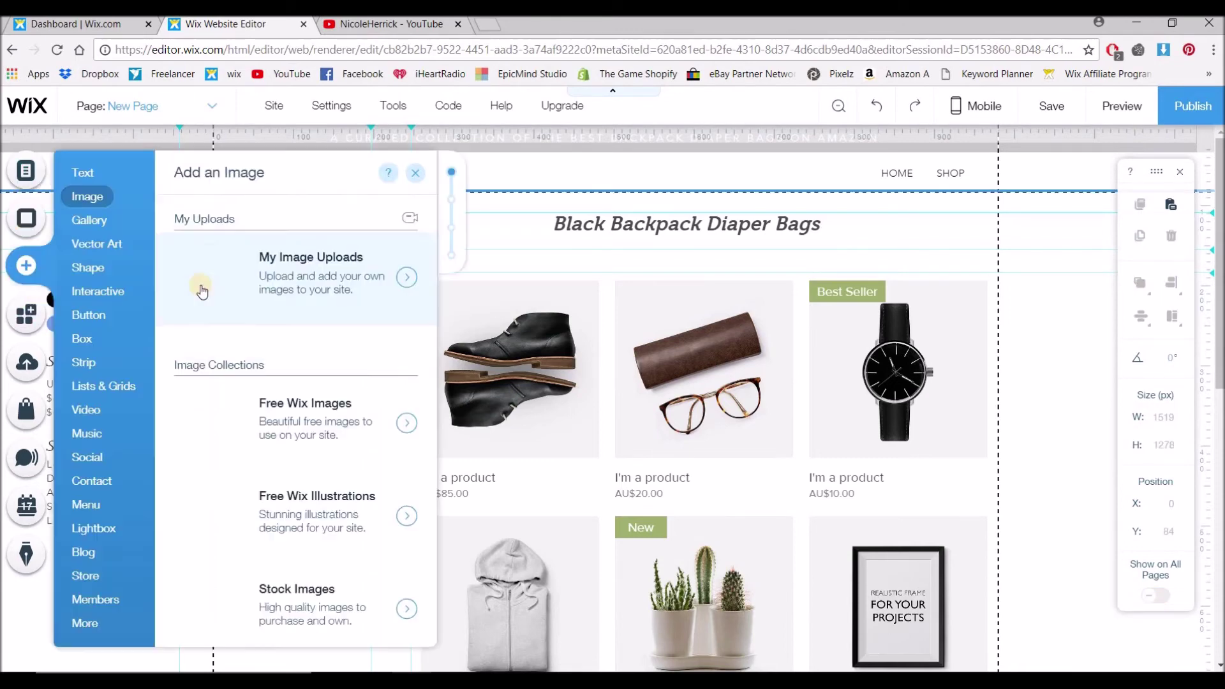
left_click(88, 182)
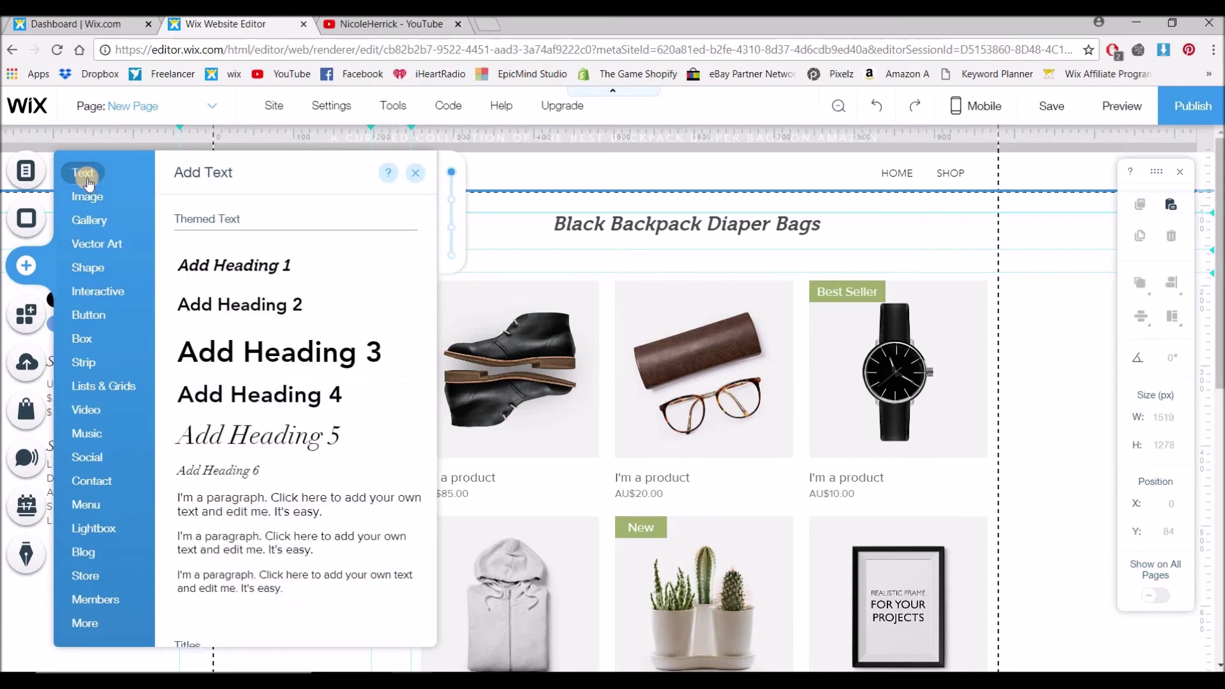
left_click(256, 504)
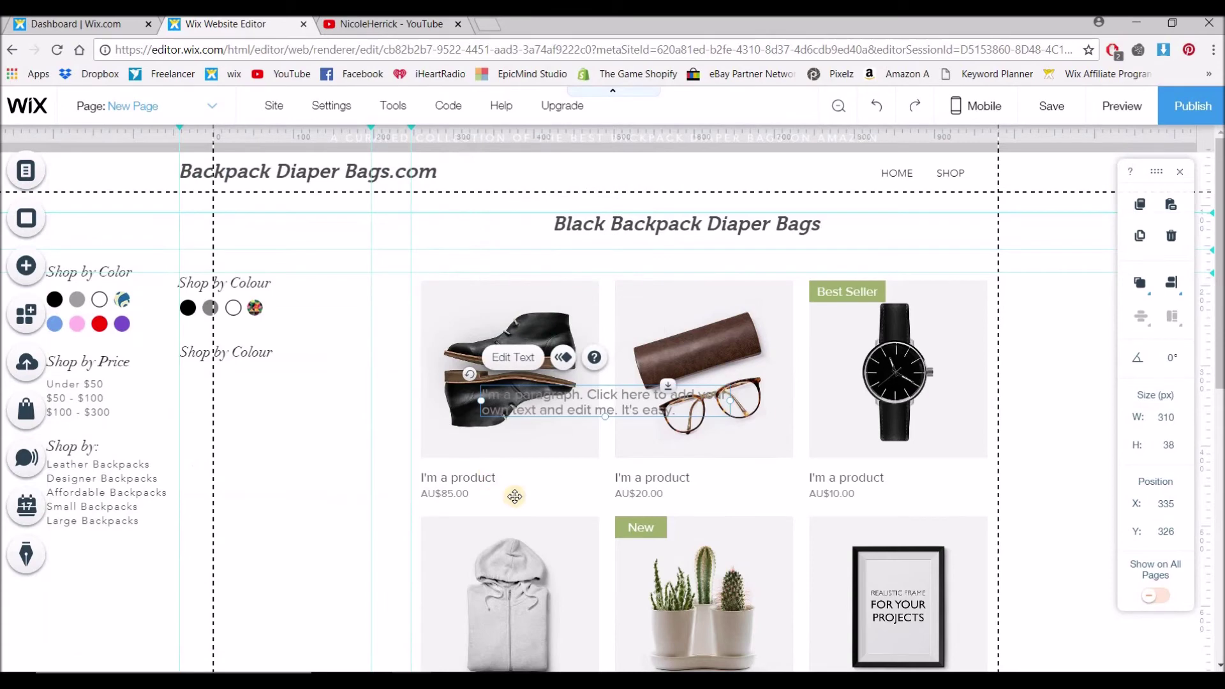
left_click_drag(563, 403, 258, 386)
Step: Apply the Paragraph 3 theme to the new paragraph text
left_click(209, 342)
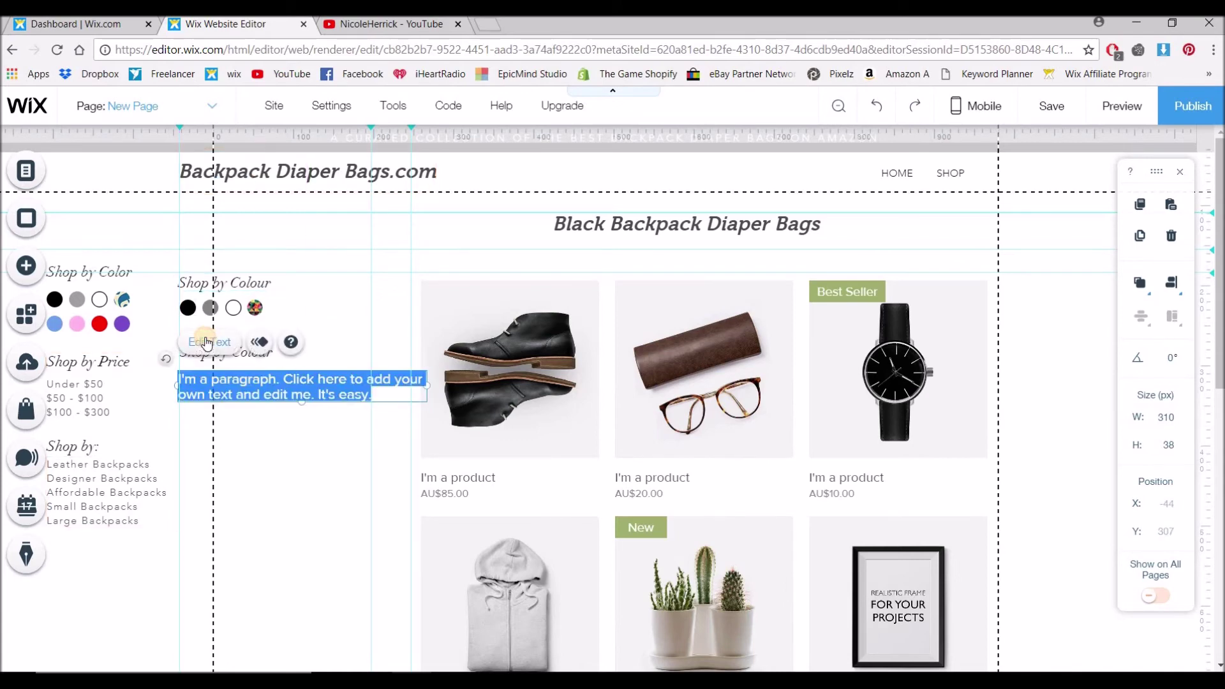
left_click(647, 270)
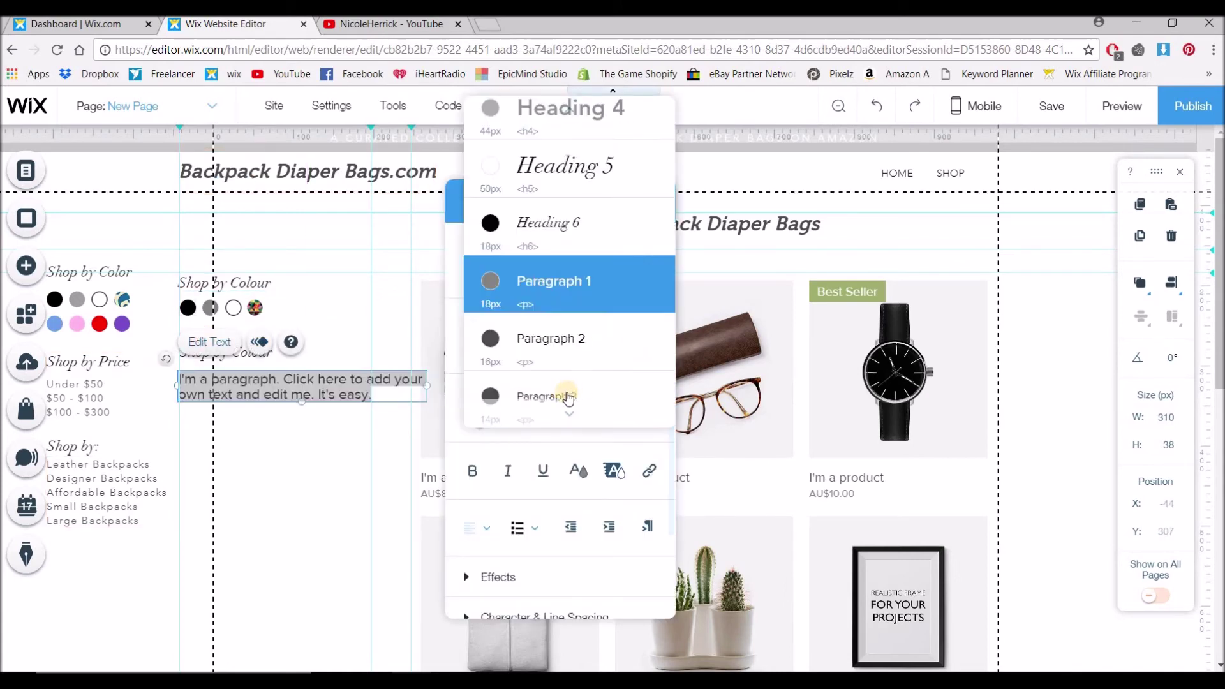
left_click(566, 397)
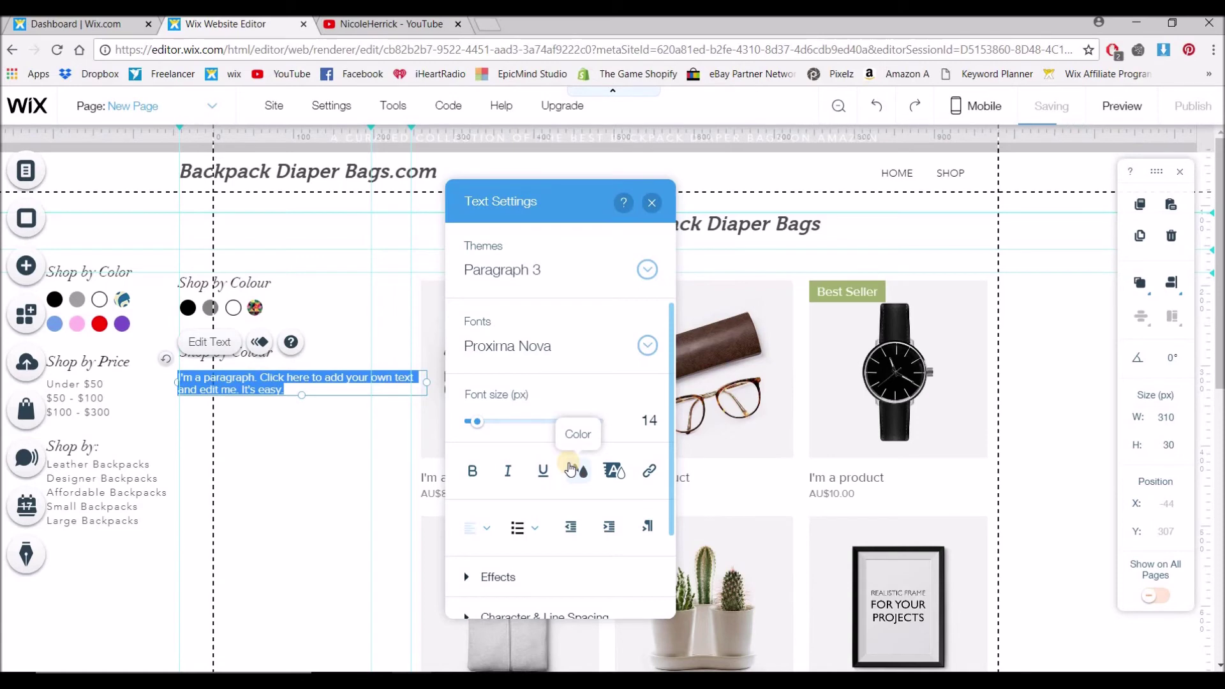
key("Escape")
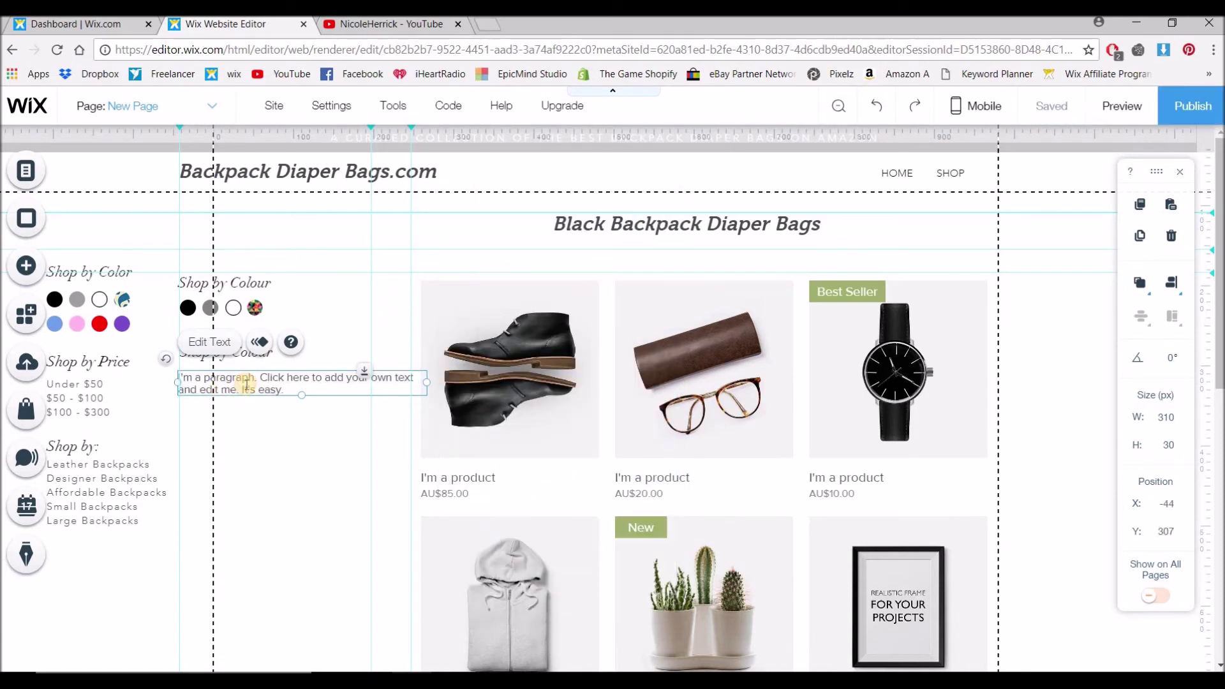
Step: Replace the placeholder paragraph with "Under $50" and narrow its text box to about 155 px wide
double_click(247, 385)
type("Under $50")
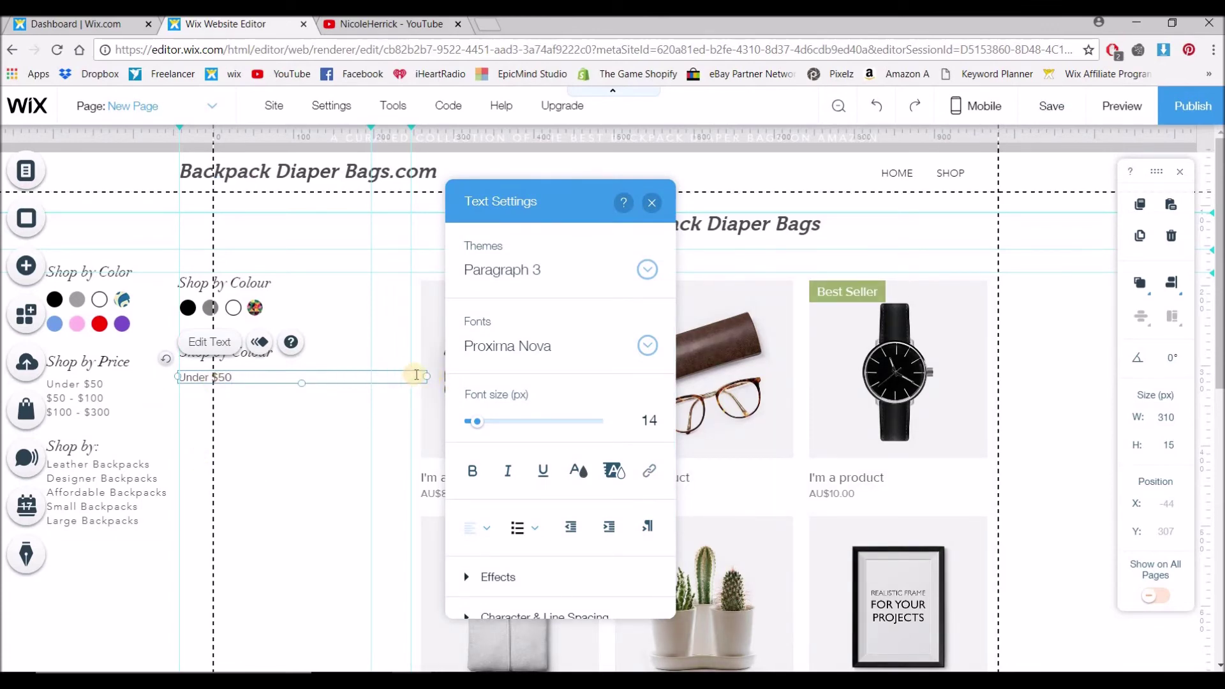
left_click(348, 374)
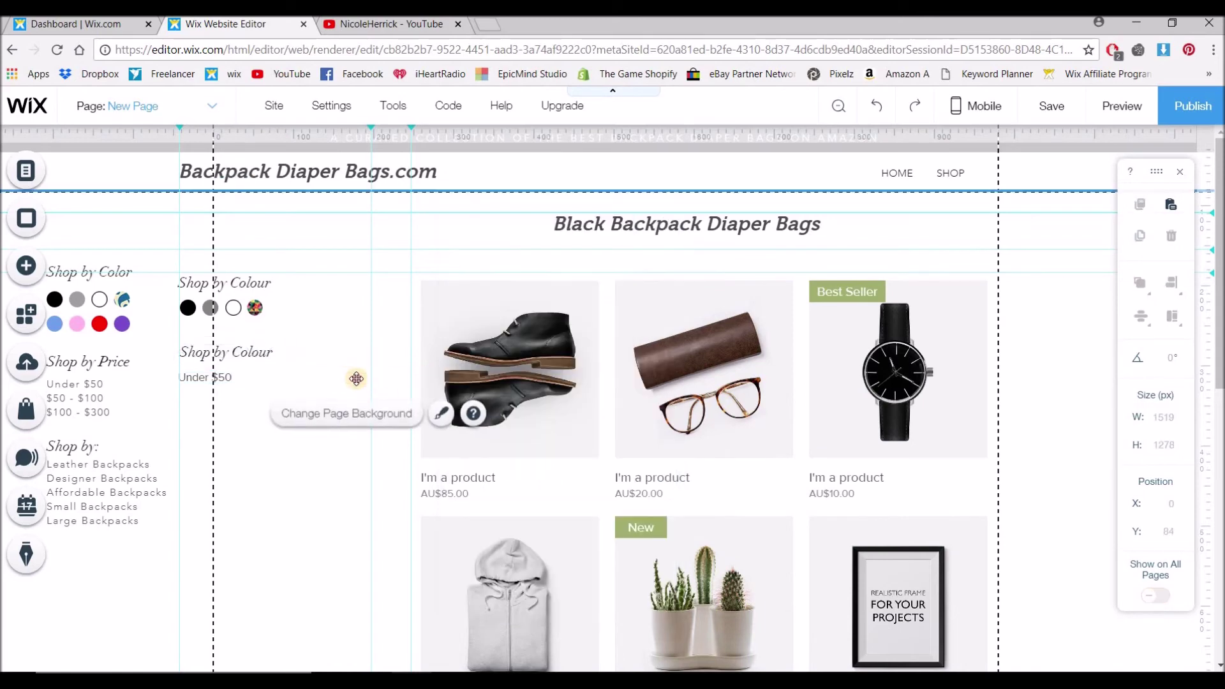
left_click_drag(425, 375, 301, 375)
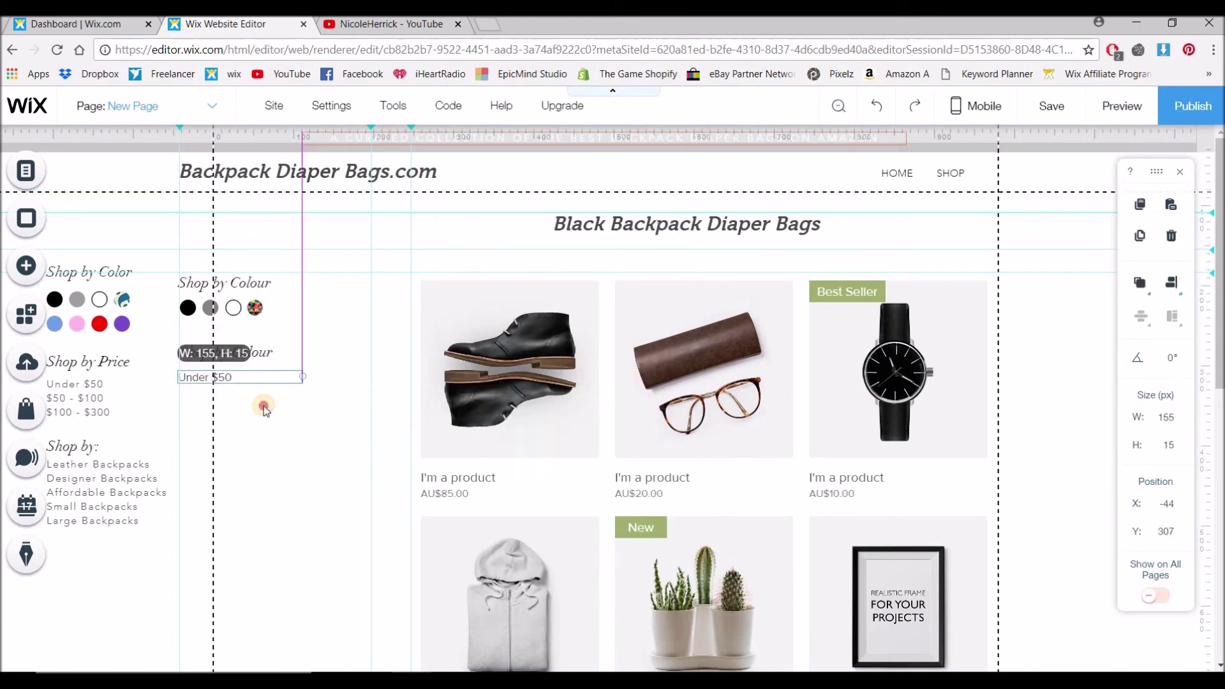
Step: Change the duplicated heading to "Shop by Price" and narrow its text box to fit the sidebar
double_click(252, 353)
left_click(240, 352)
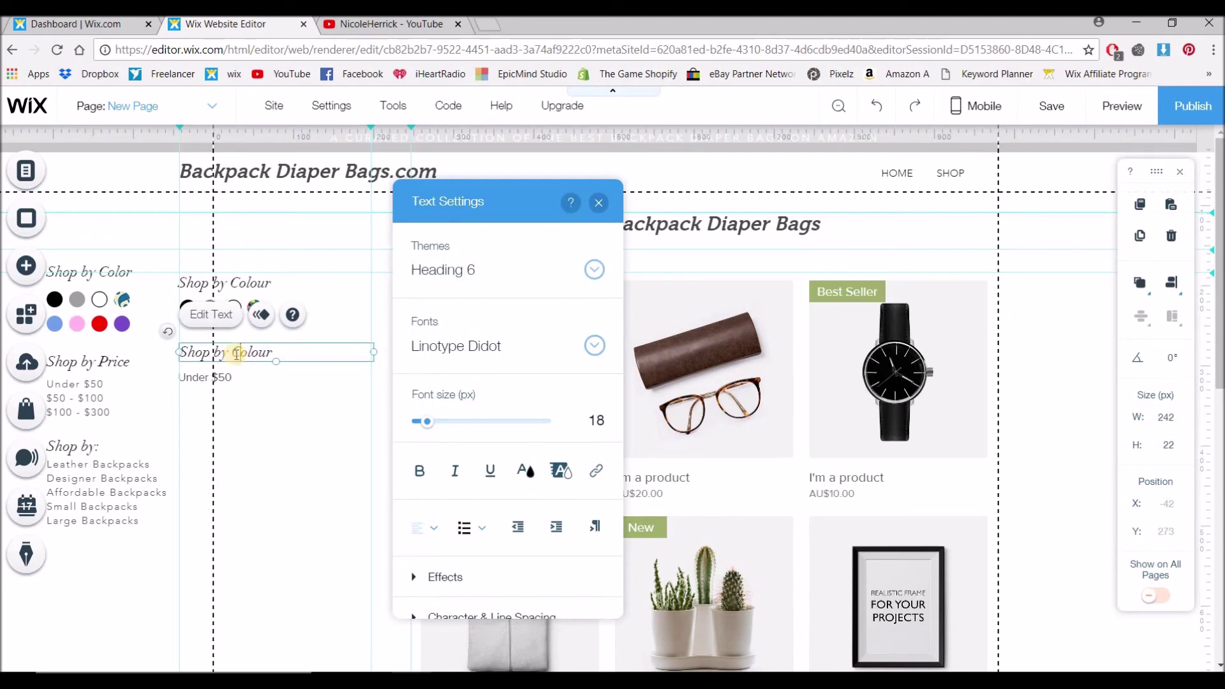
double_click(310, 352)
type("Price")
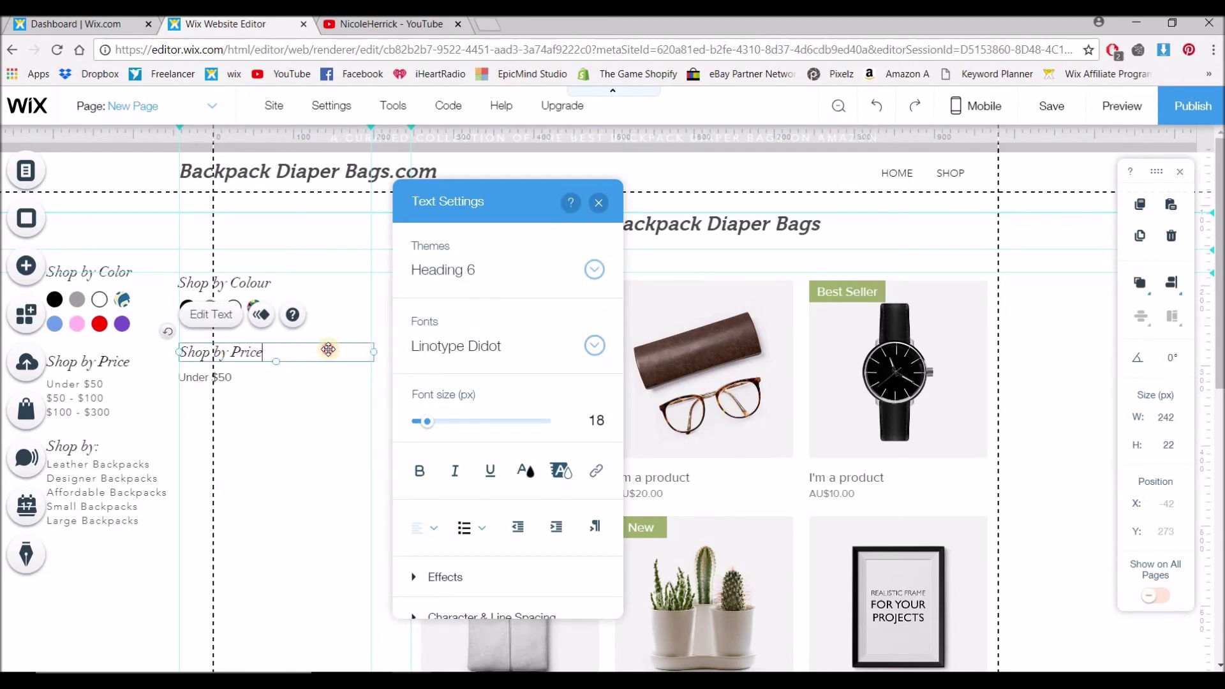
left_click_drag(374, 351, 280, 352)
left_click(215, 392)
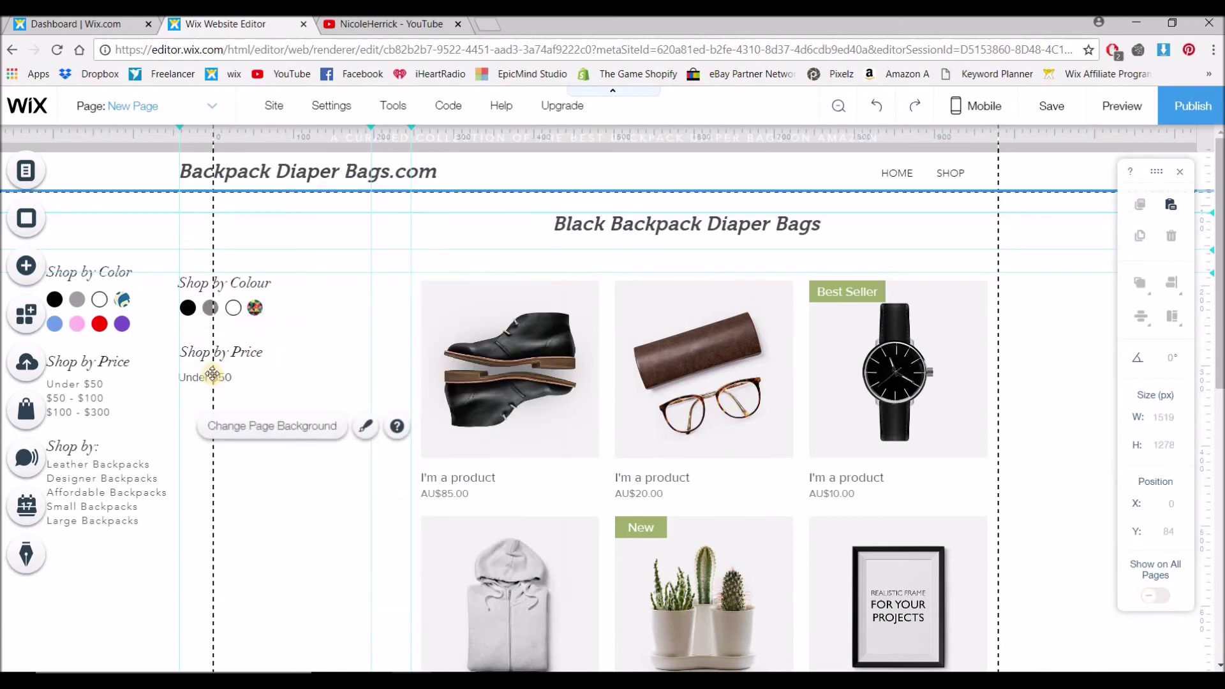
Step: Add the price ranges "$50-$100" and "$100 - $300" on separate lines under "Under $50"
left_click(298, 390)
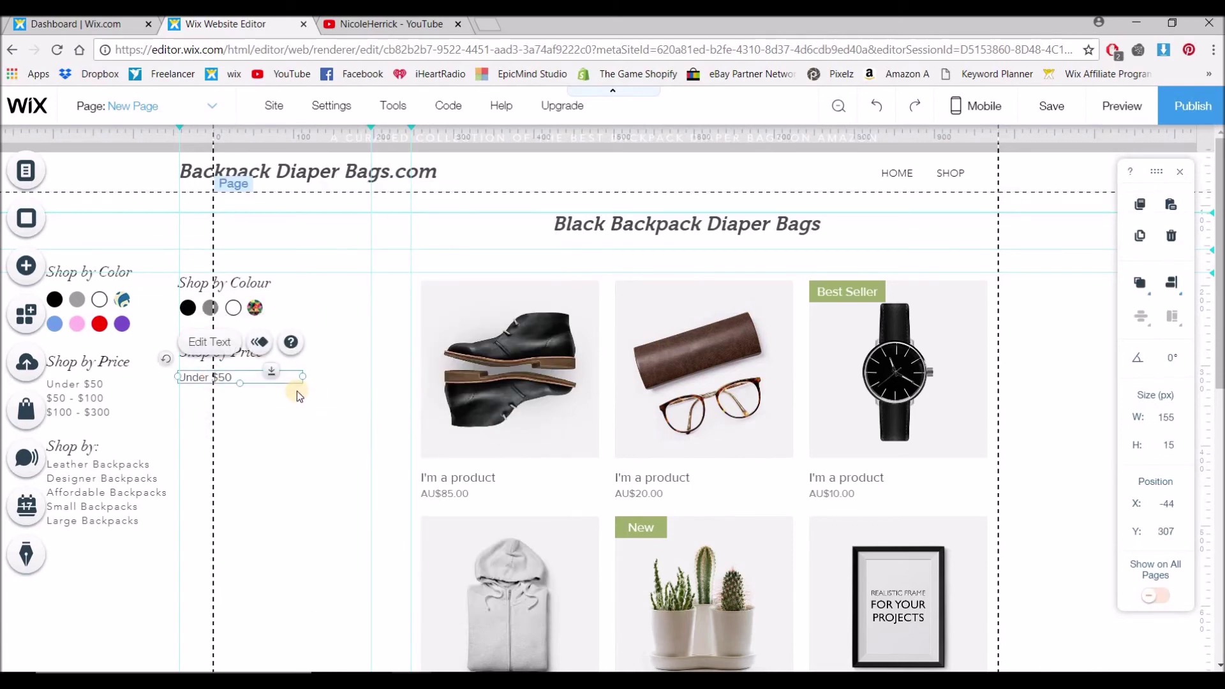
double_click(256, 378)
left_click(263, 377)
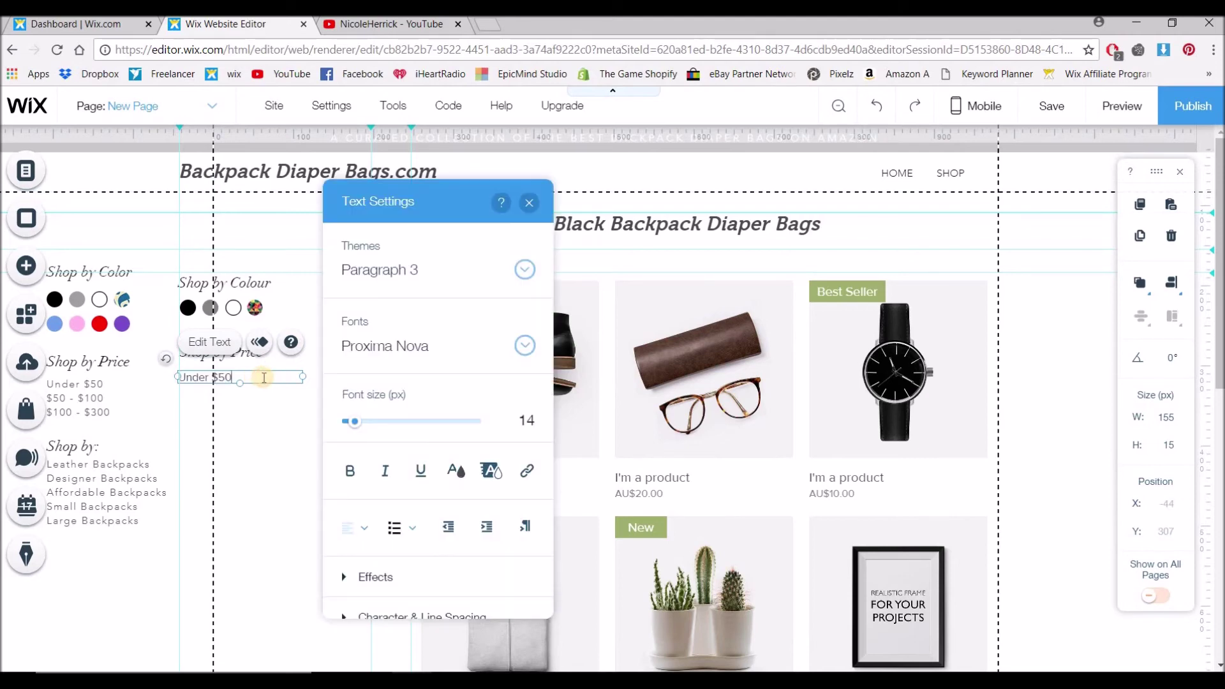
key("Return")
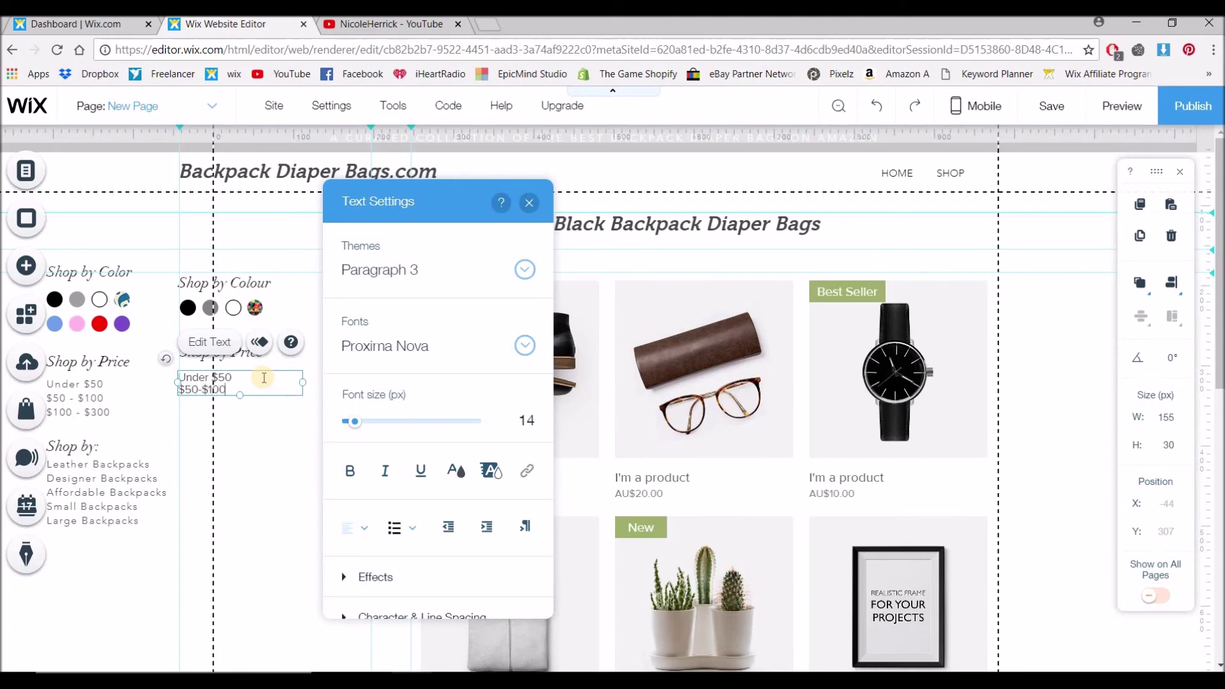
type("$50-$100")
key("Return")
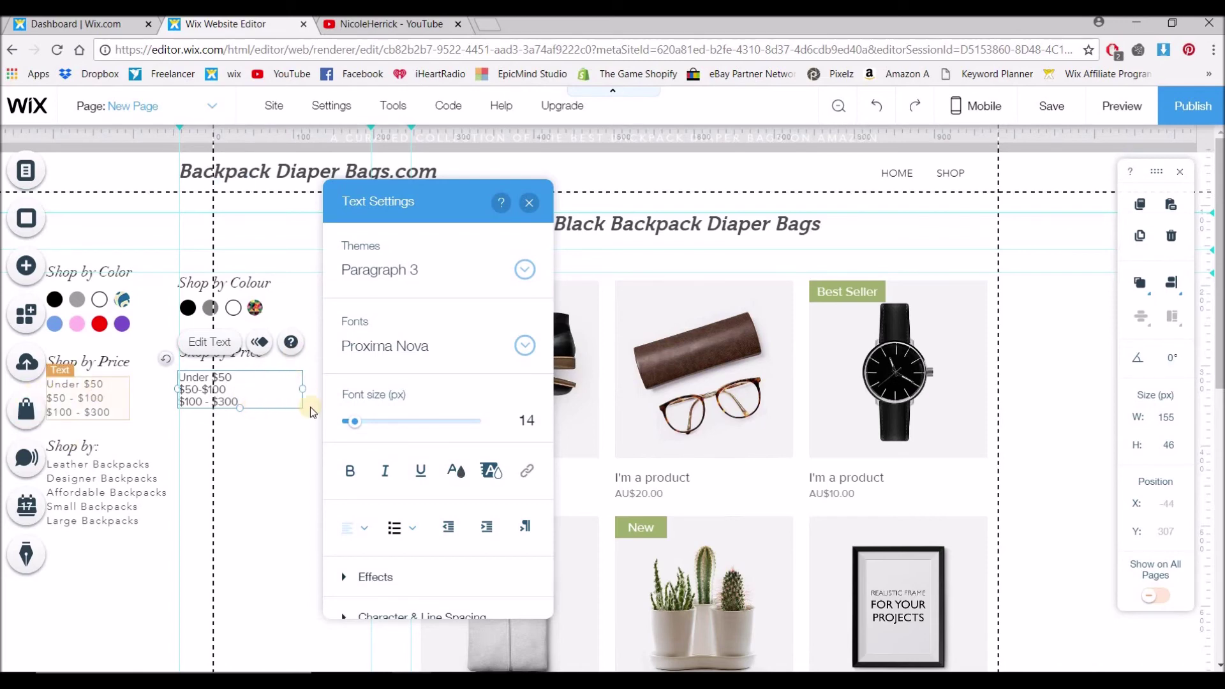
Step: Set the character spacing of all three price range lines to 0.1
key("ctrl+a")
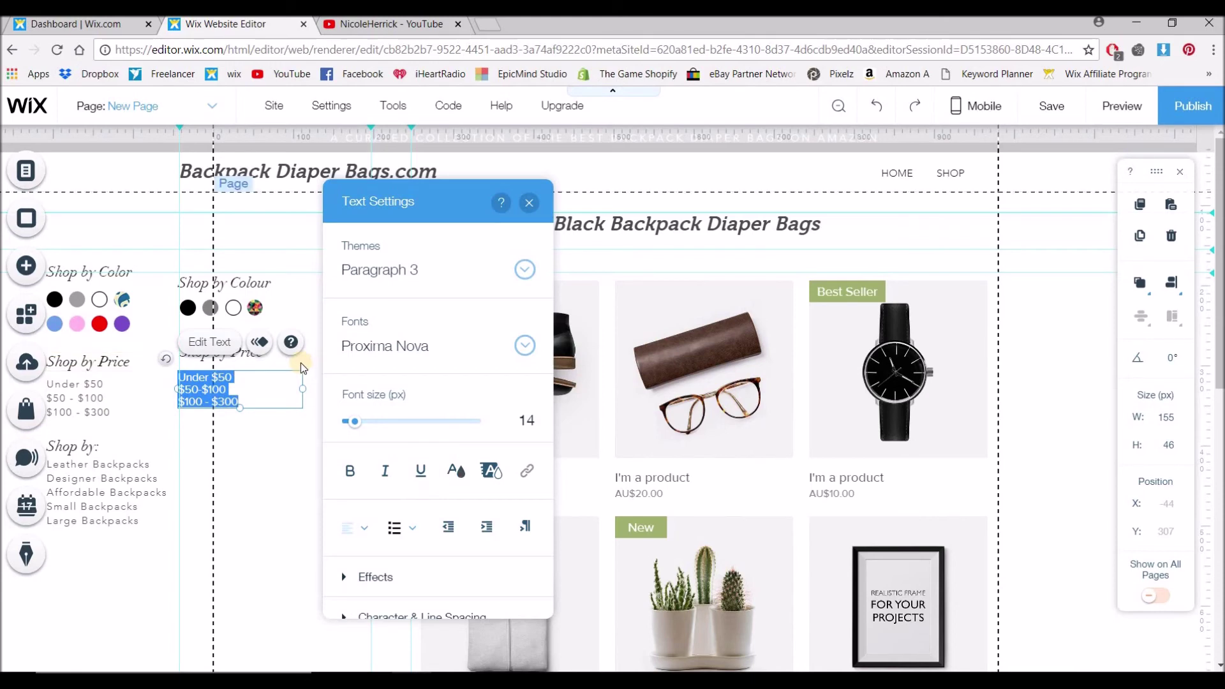
scroll(428, 523, "down", 2)
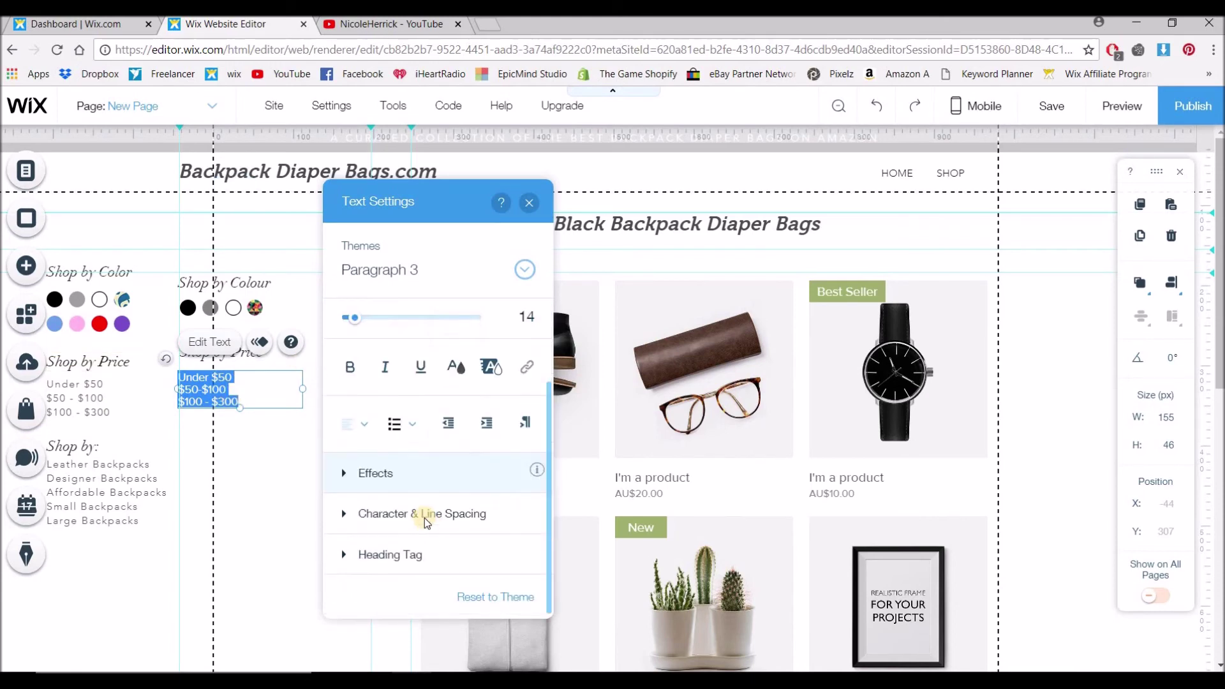
left_click(424, 516)
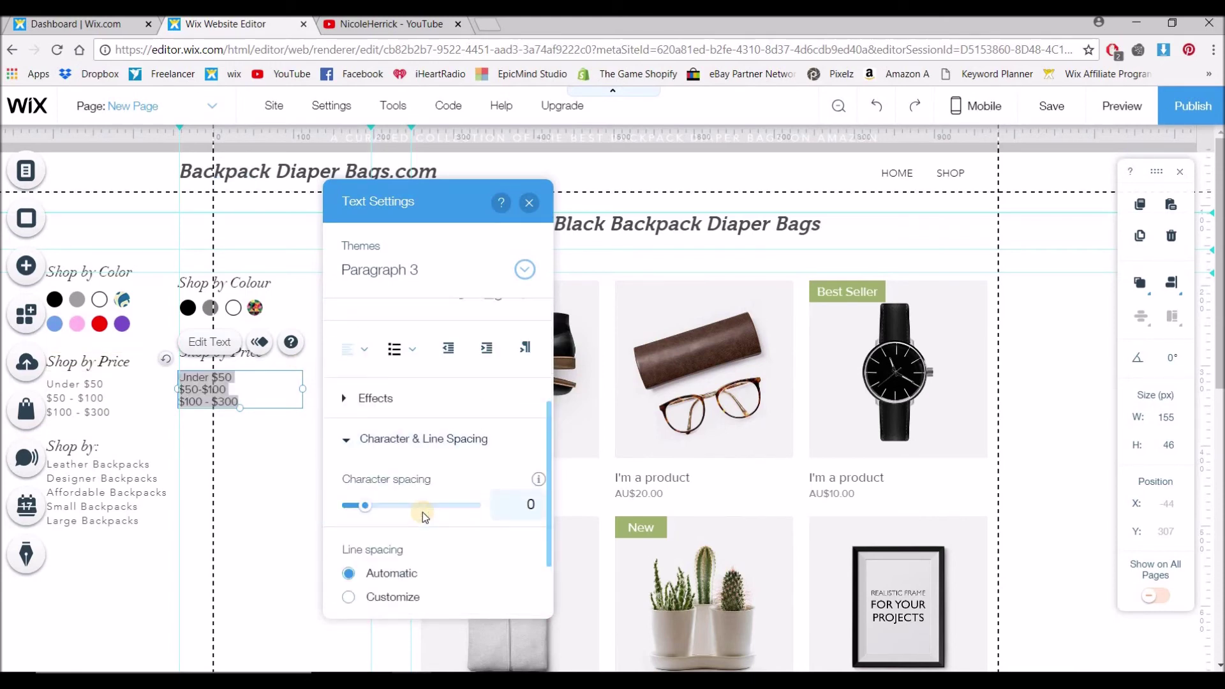
left_click_drag(379, 509, 382, 511)
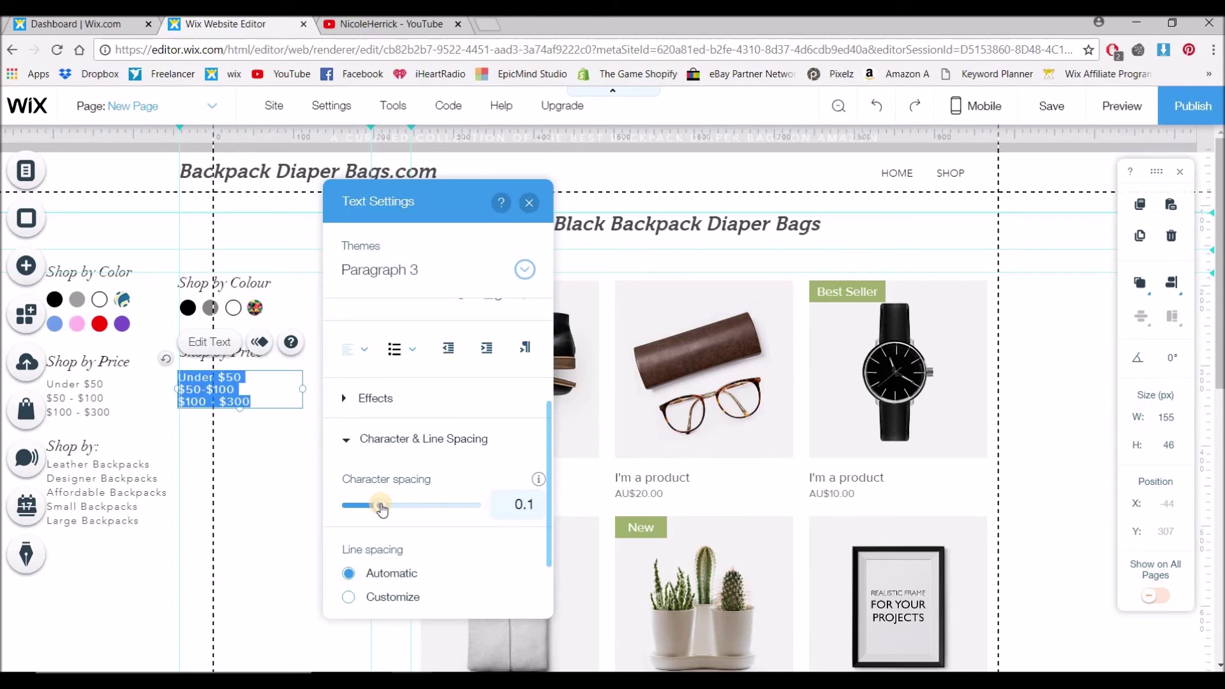
left_click(529, 202)
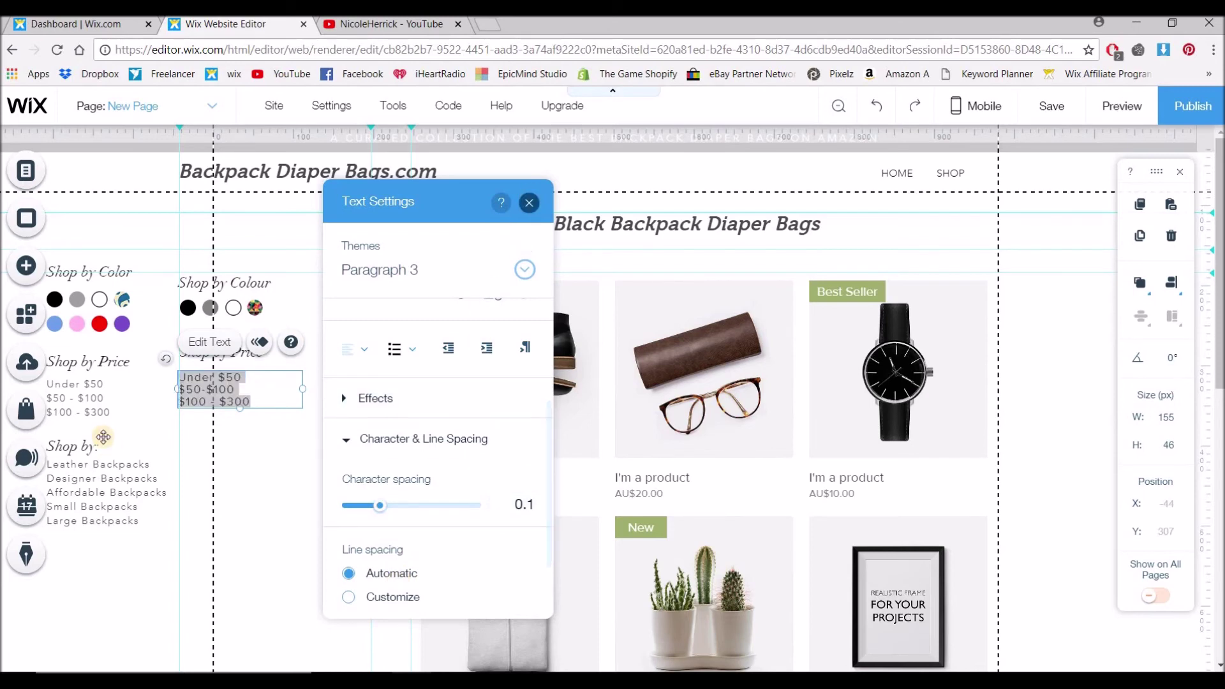
Step: Examine the theme, font and size settings of the original sidebar's price range list
double_click(95, 398)
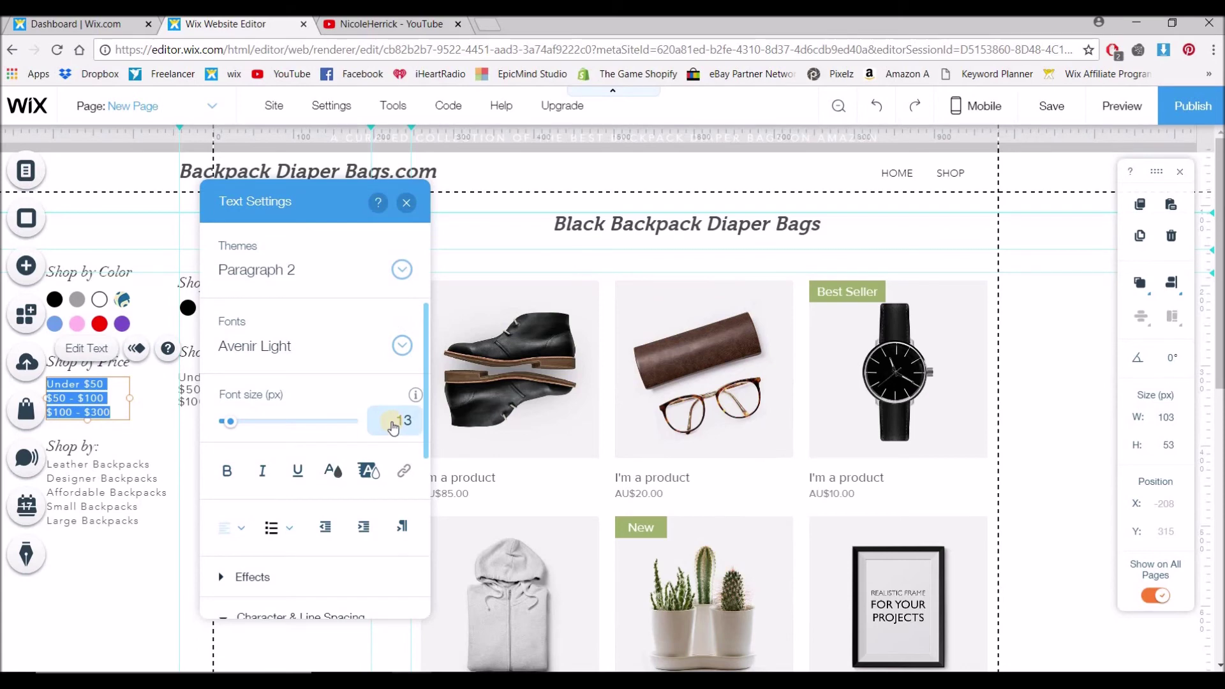
left_click(407, 203)
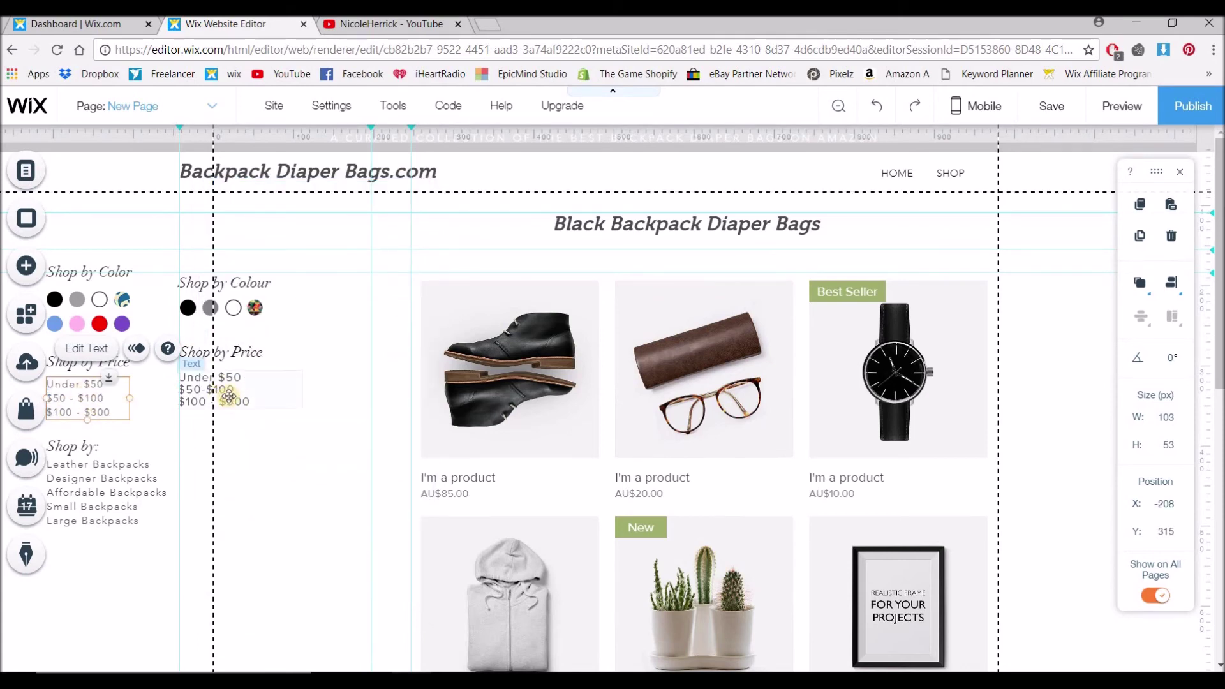
Step: Set a custom line spacing of 1.4 for all three price range lines in the new Shop by Price list
double_click(228, 396)
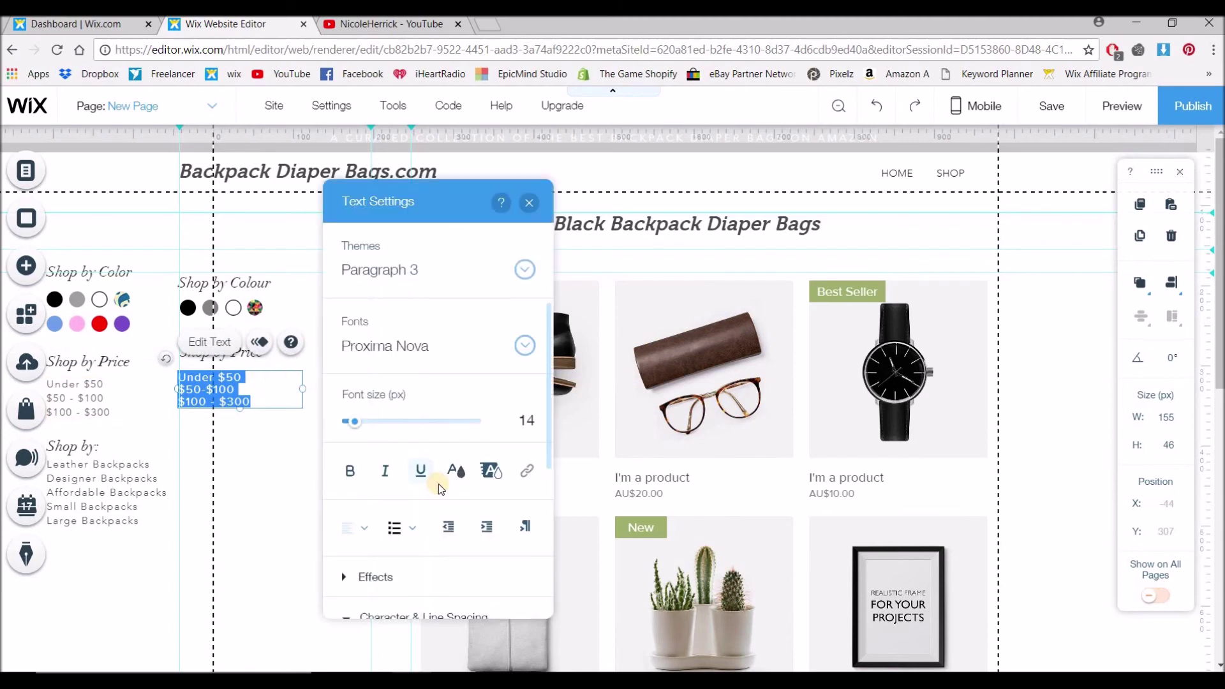
scroll(438, 484, "down", 3)
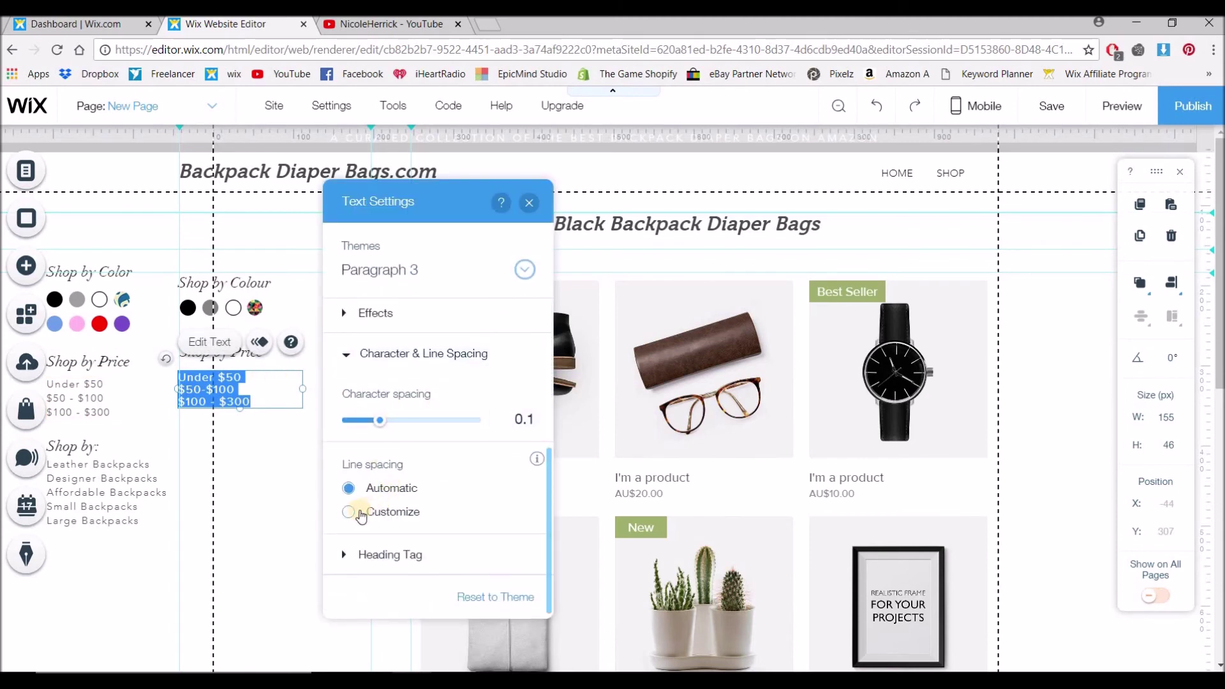
left_click(354, 513)
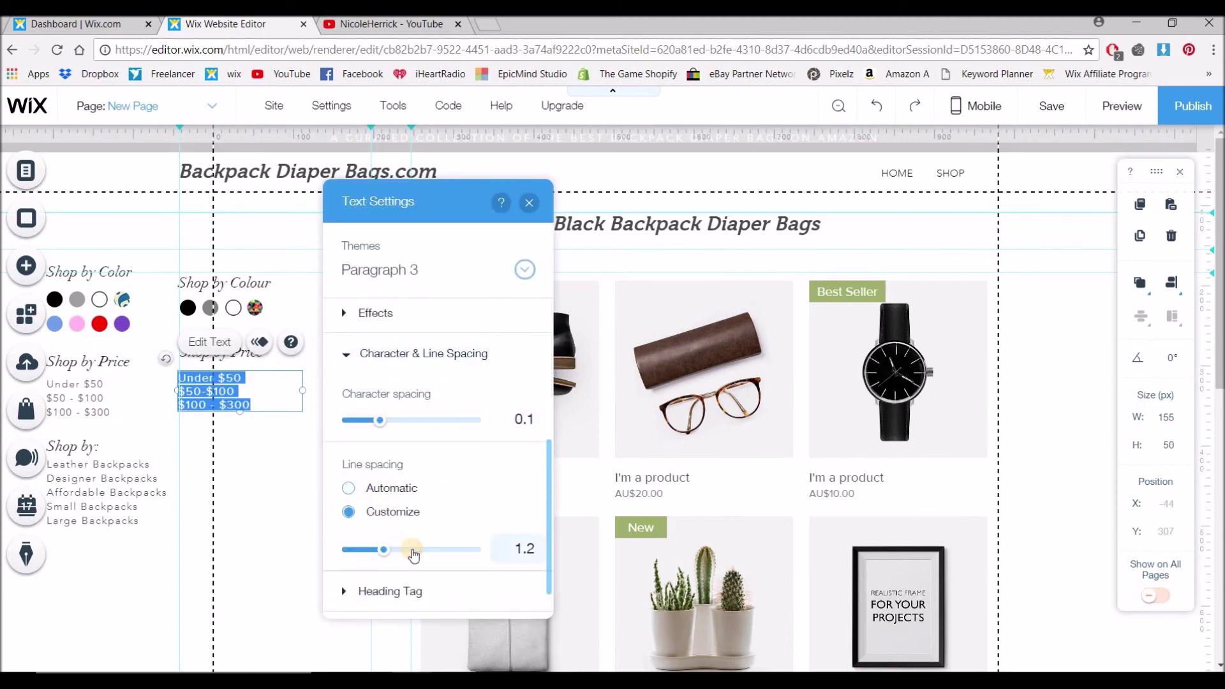
left_click(412, 550)
left_click(399, 551)
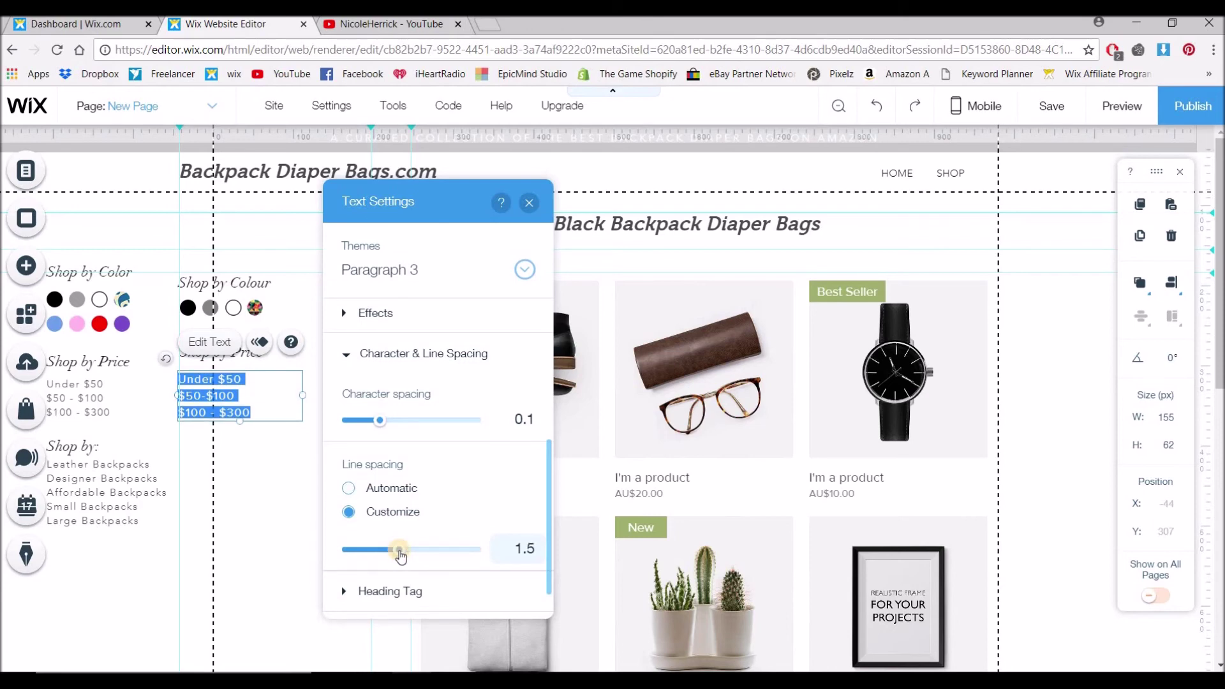
left_click(390, 550)
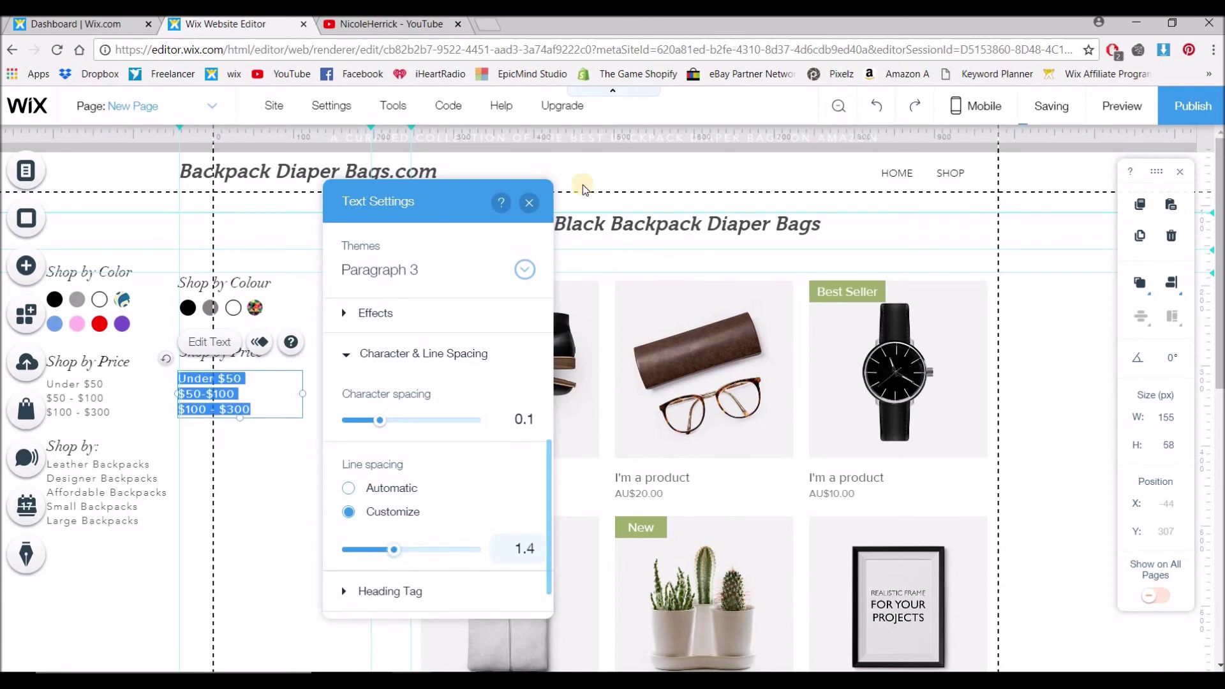
left_click(237, 469)
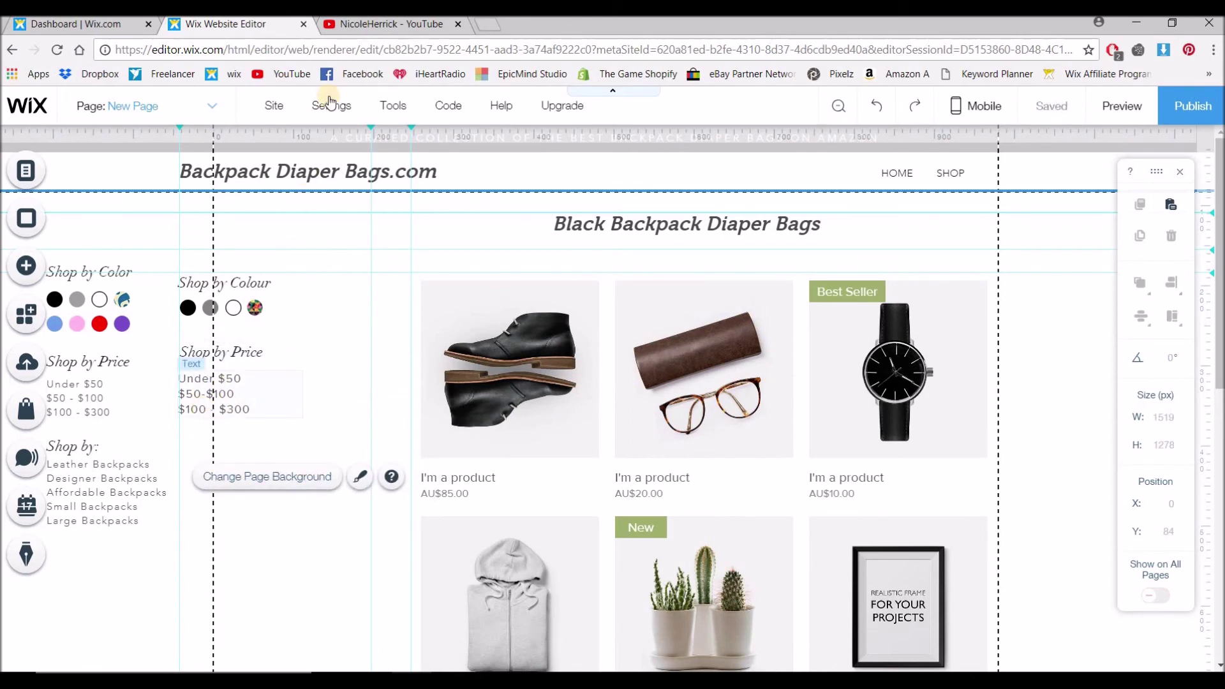
Step: Turn off the editor's gridlines and add spaces around the hyphen in the "$50-$100" line
mouse_move(392, 107)
left_click(404, 219)
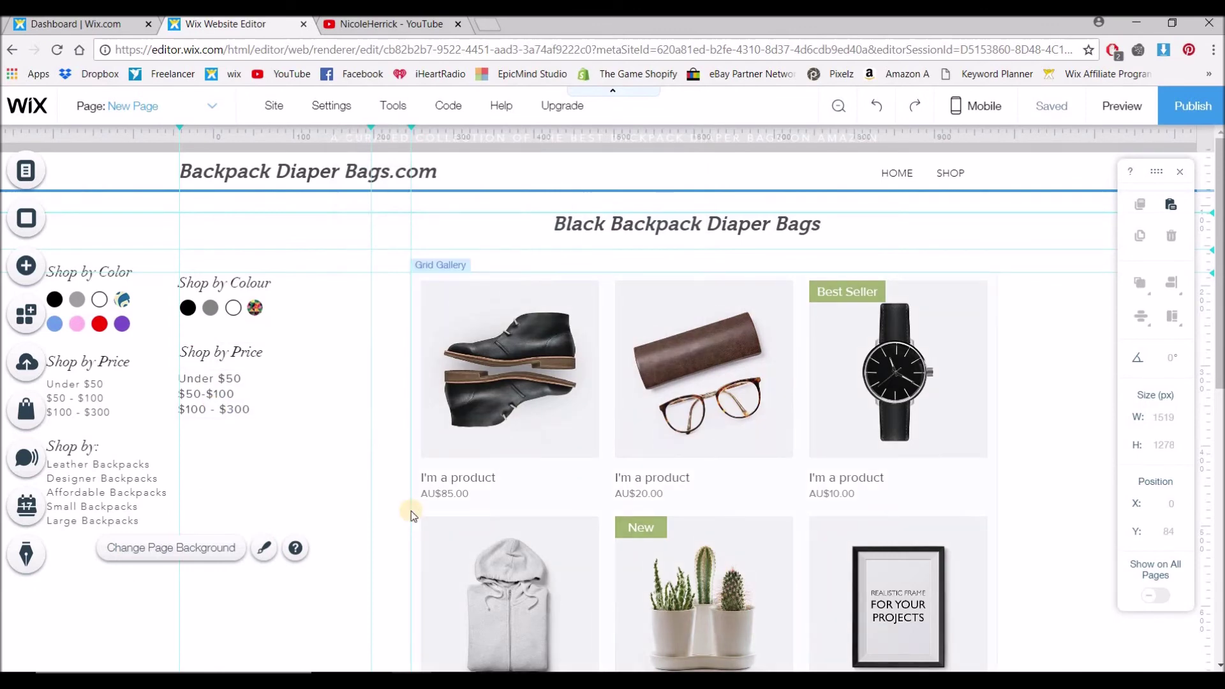
left_click(233, 400)
double_click(211, 396)
left_click(211, 395)
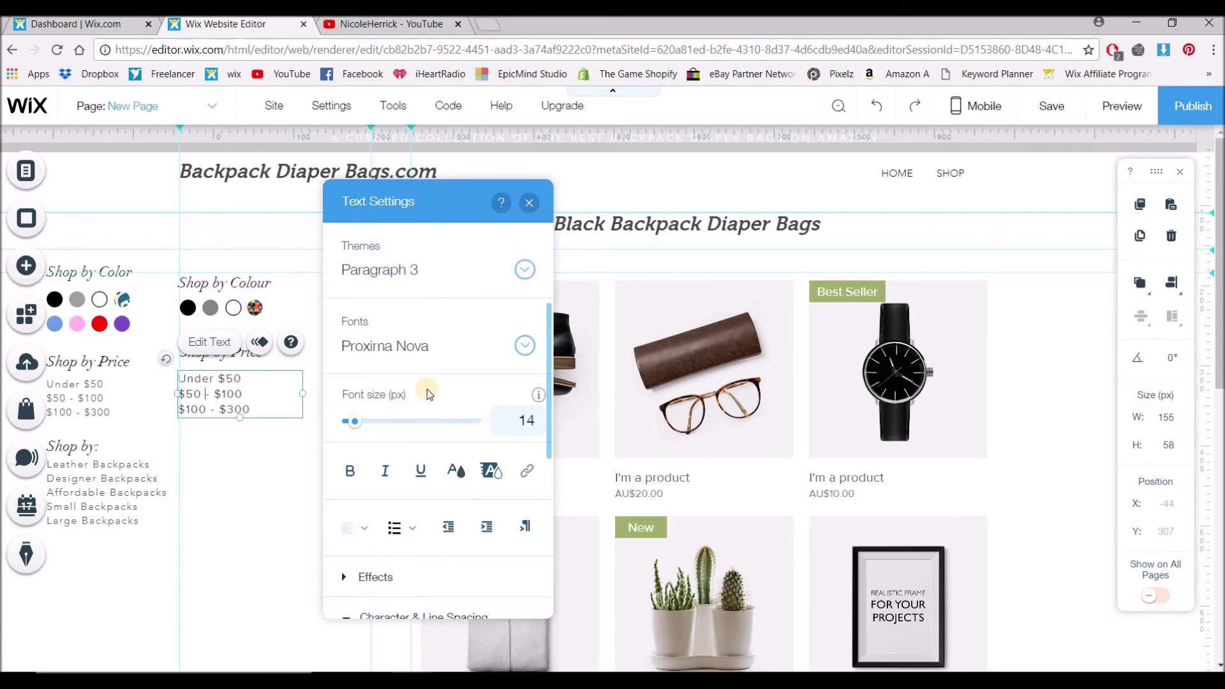
Step: Link the "Under $50" line to the UNDER $50 page and remove the underline from its text
left_click(254, 393)
left_click_drag(253, 374, 130, 375)
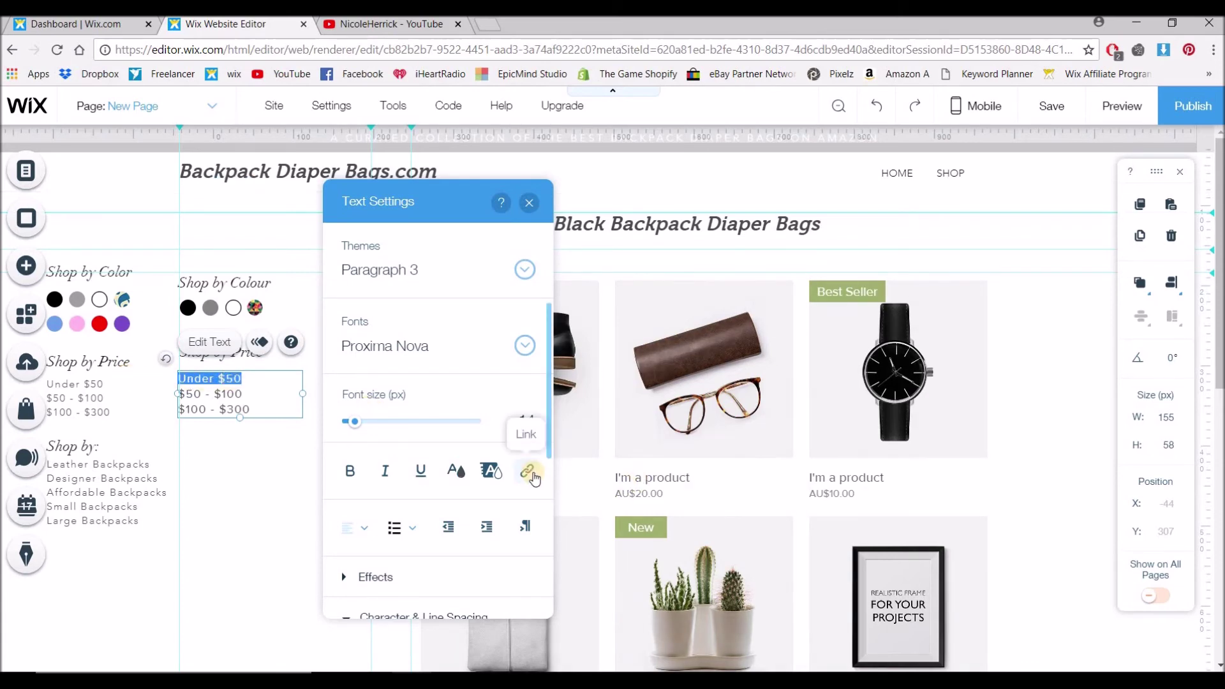
left_click(531, 473)
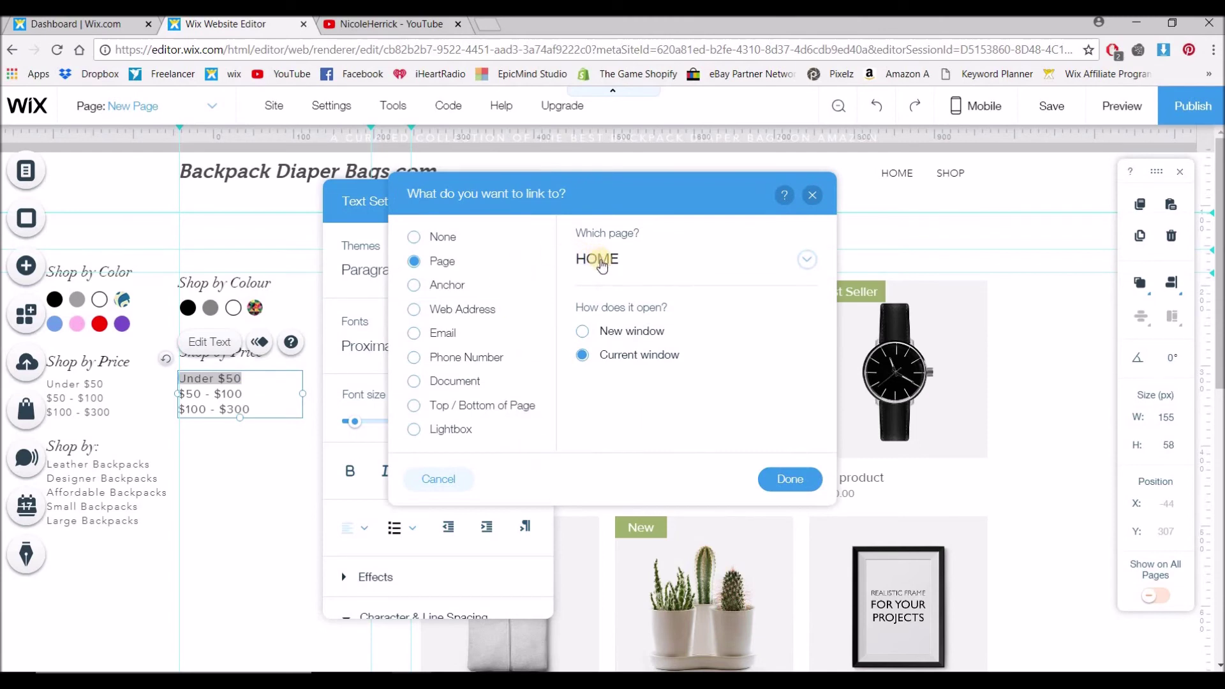
left_click(603, 264)
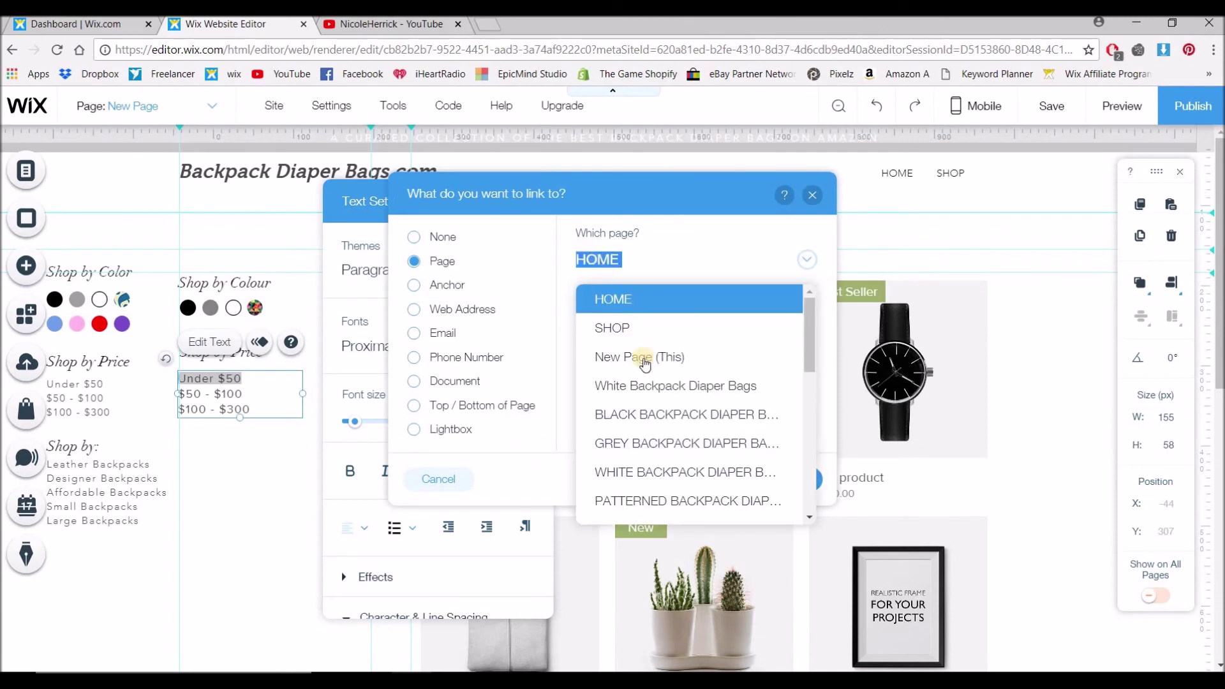
scroll(661, 408, "down", 3)
scroll(661, 396, "down", 3)
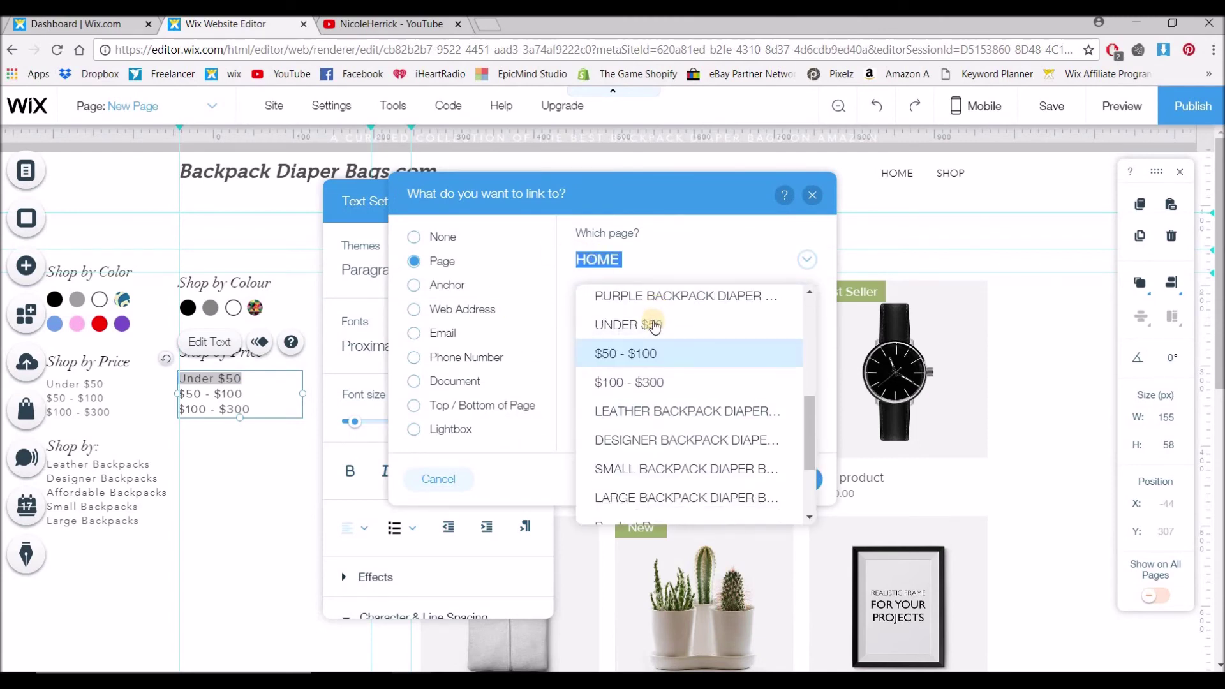
left_click(651, 323)
left_click(773, 482)
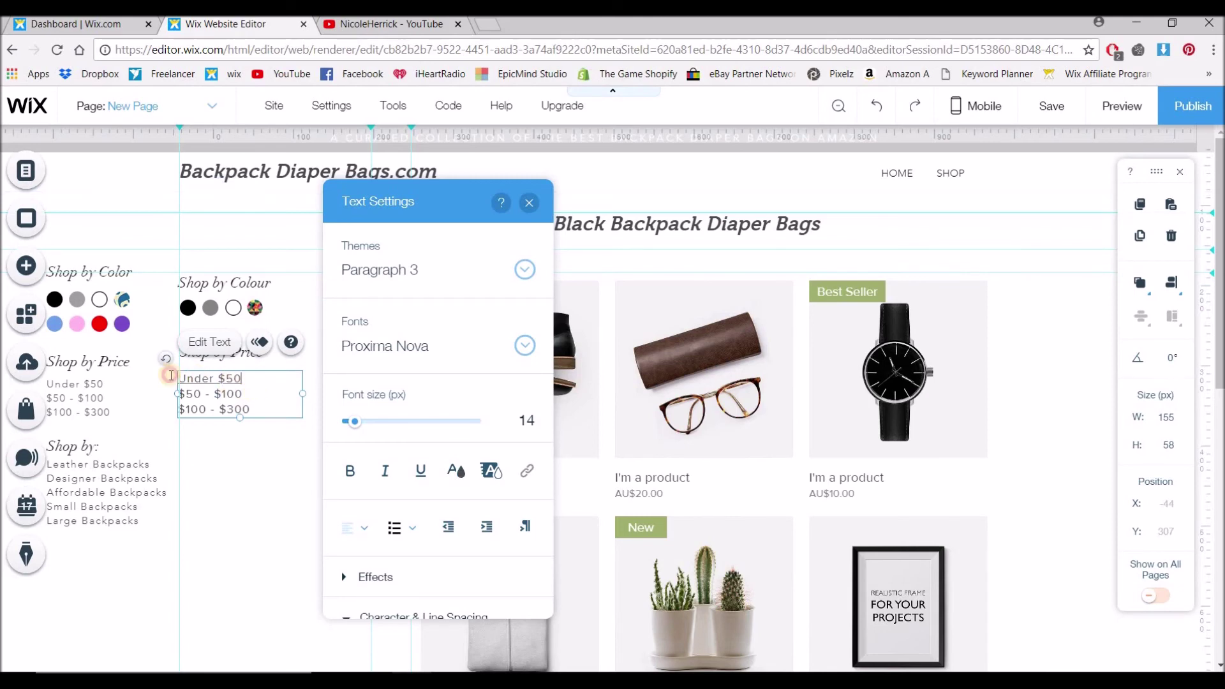
left_click_drag(170, 375, 242, 379)
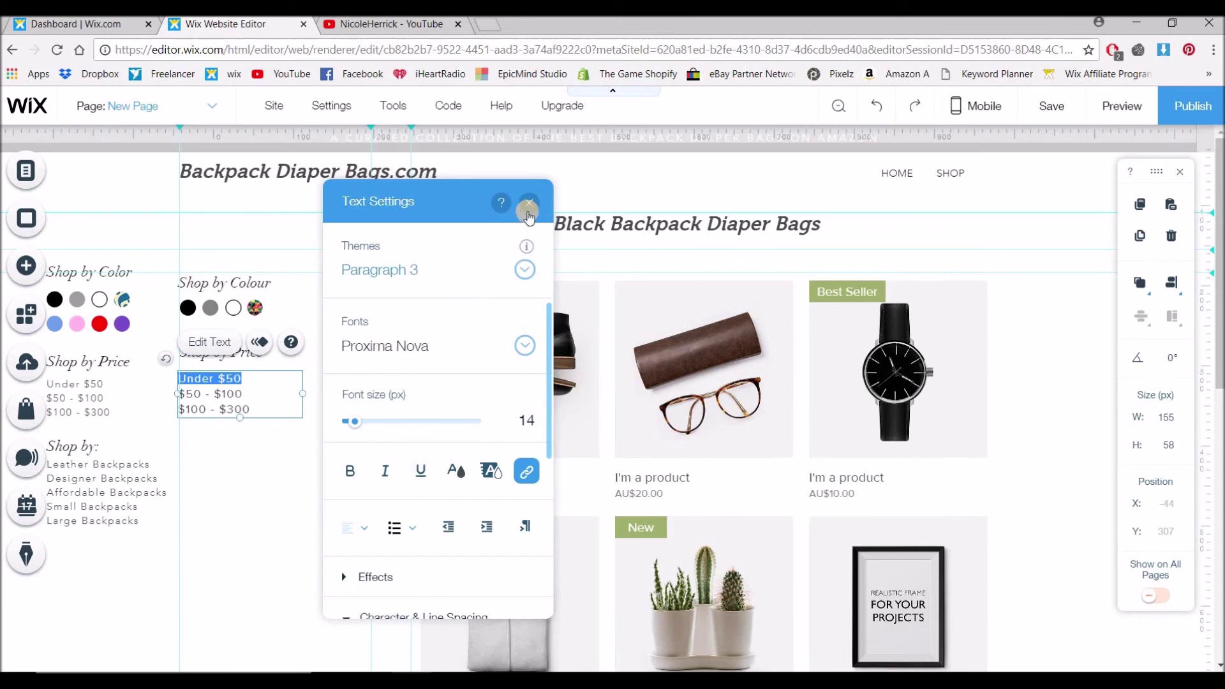
left_click(529, 204)
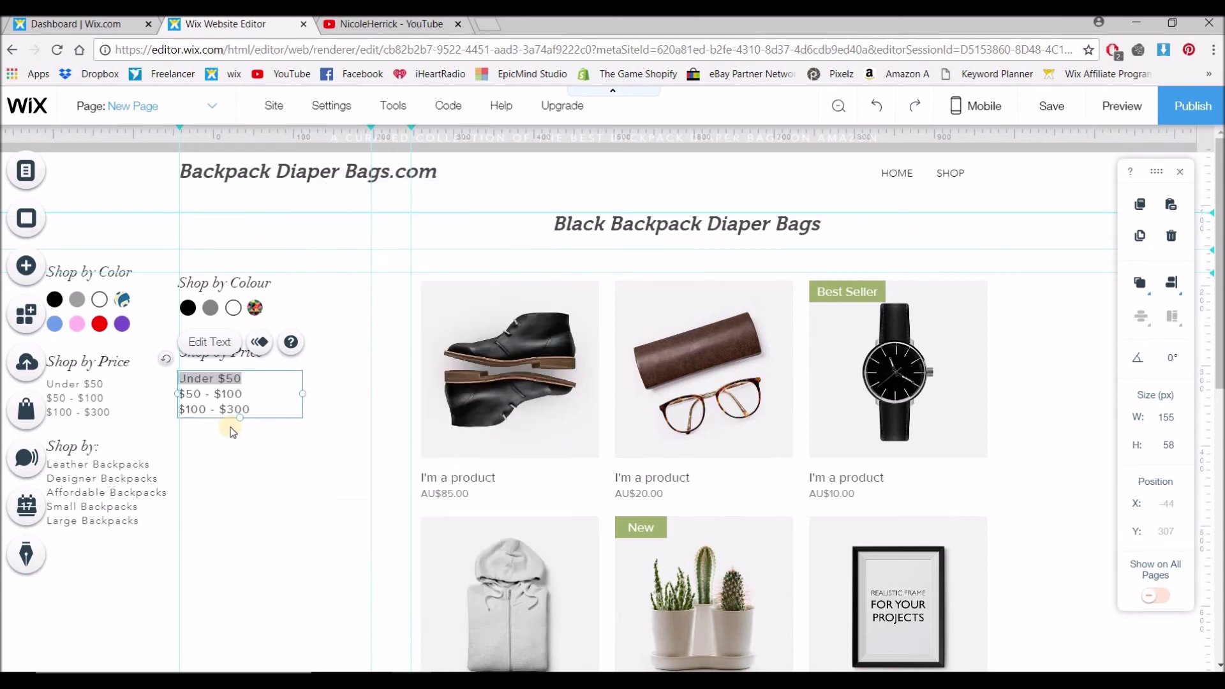
Step: Link the "$50 - $100" line to the $50 - $100 page and remove the underline from its text
triple_click(251, 392)
left_click(252, 391)
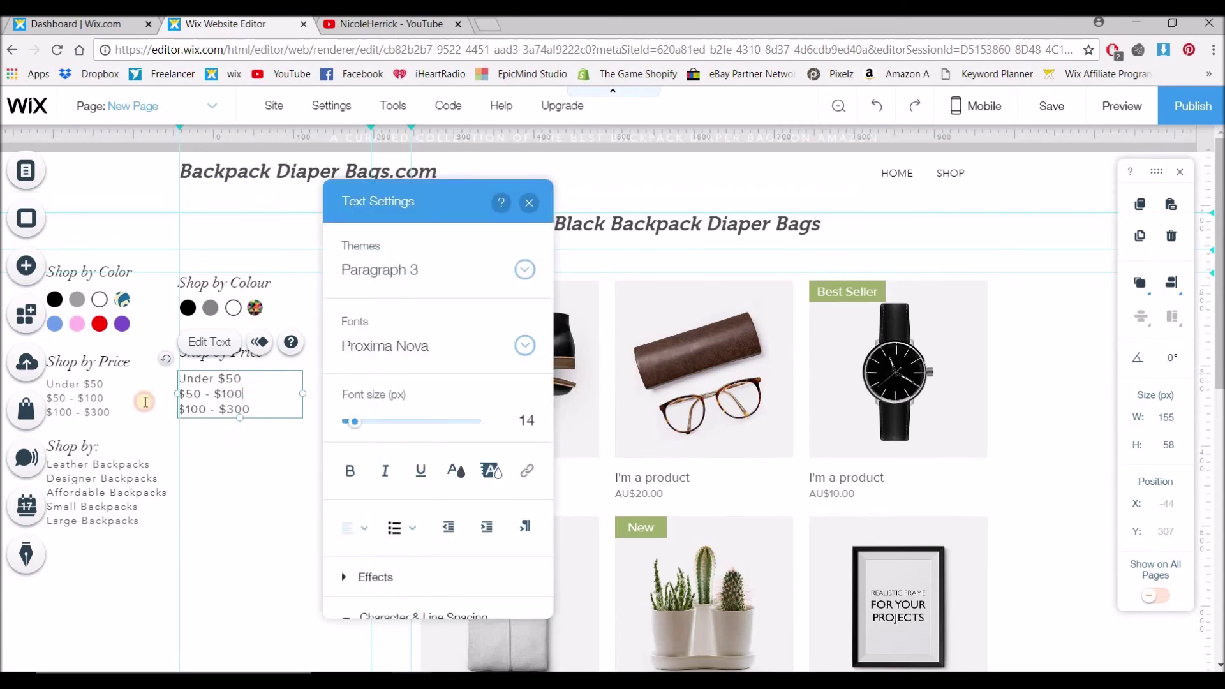
left_click_drag(178, 394, 243, 394)
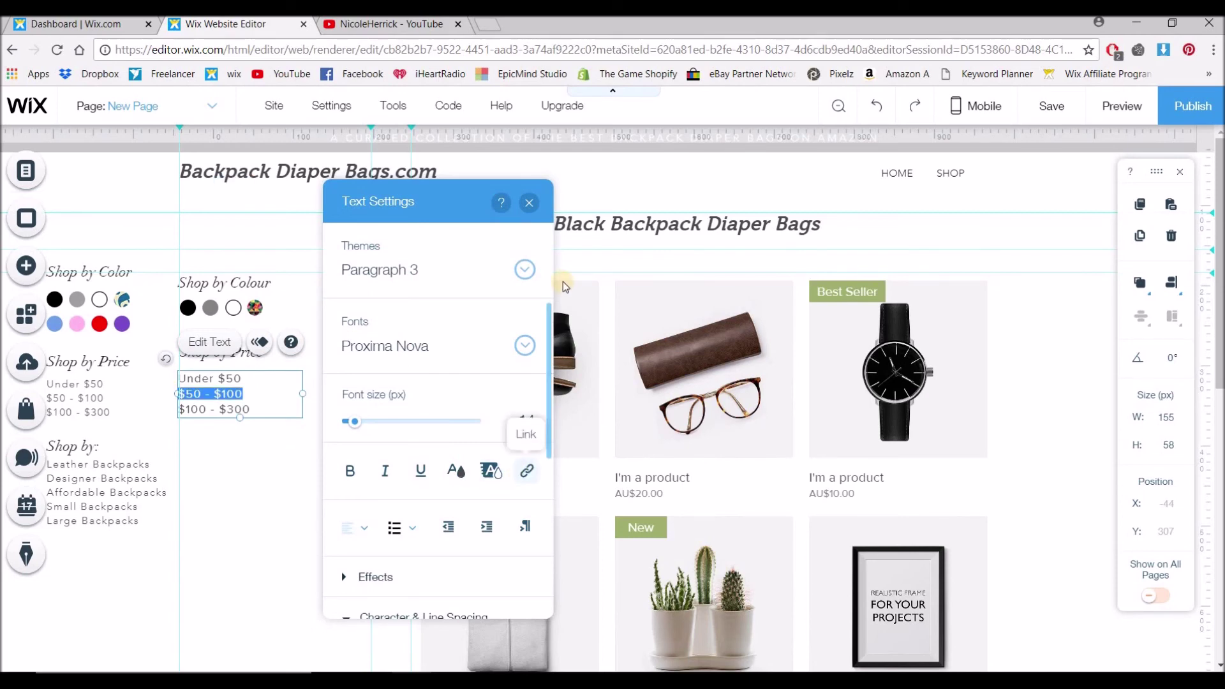
left_click(524, 472)
scroll(659, 444, "down", 5)
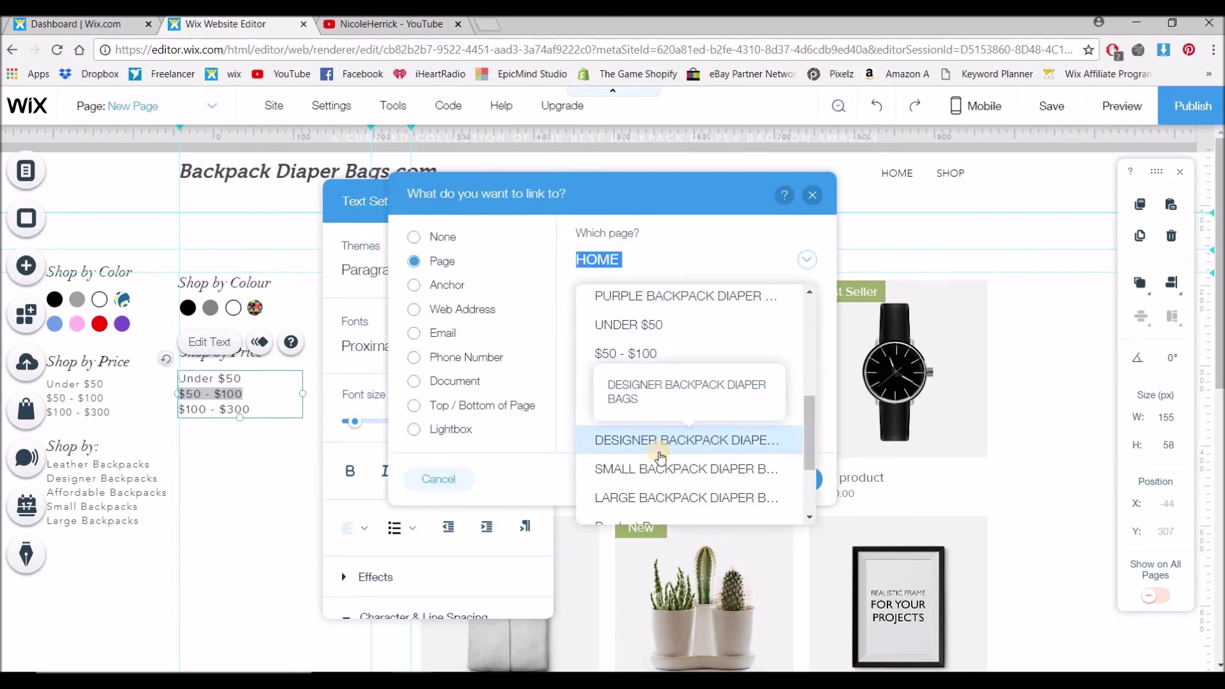
scroll(673, 364, "up", 5)
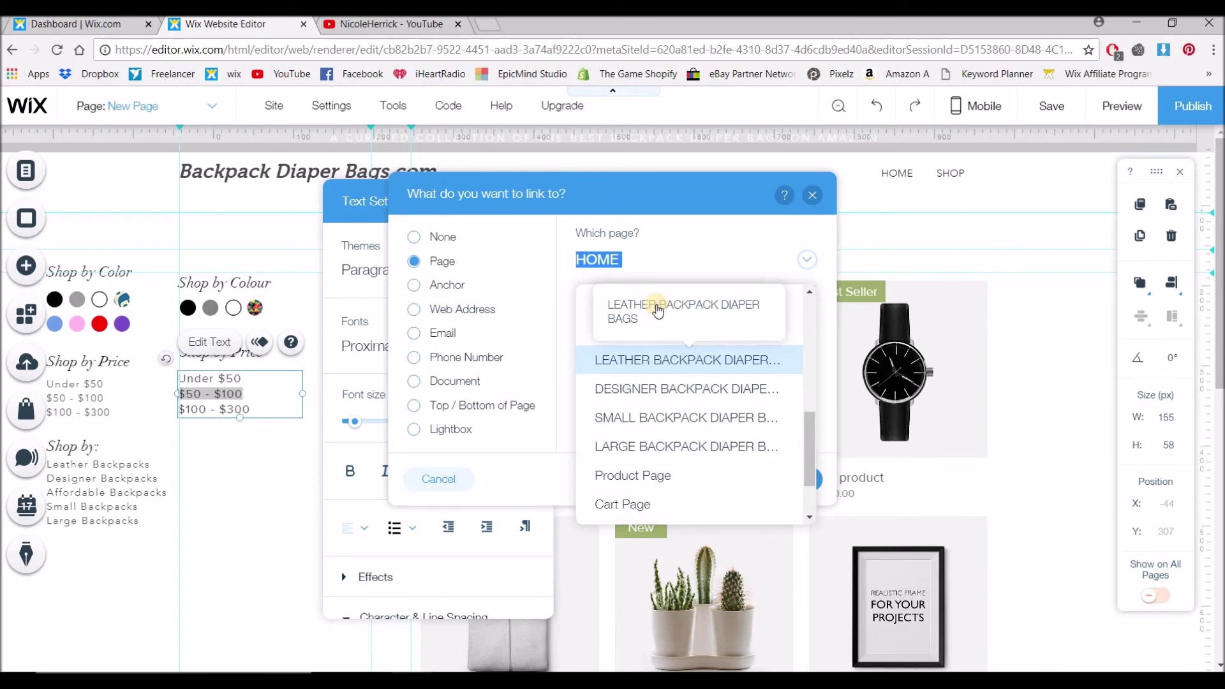
left_click(639, 302)
left_click(784, 483)
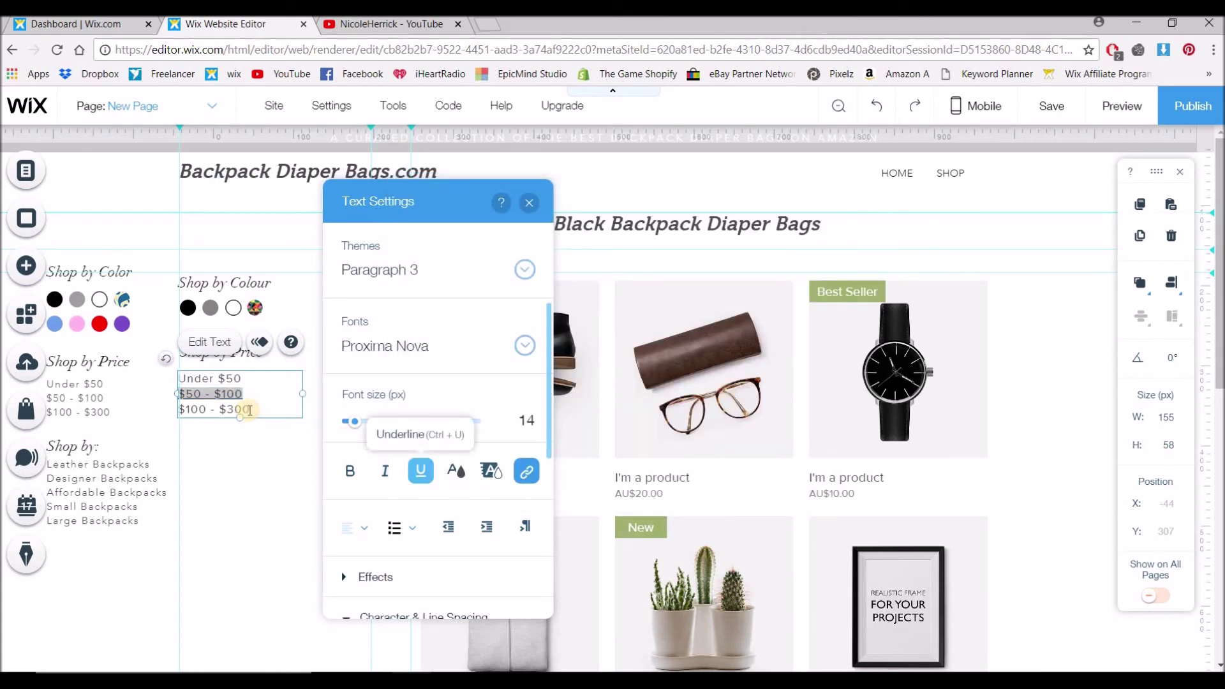
left_click(214, 449)
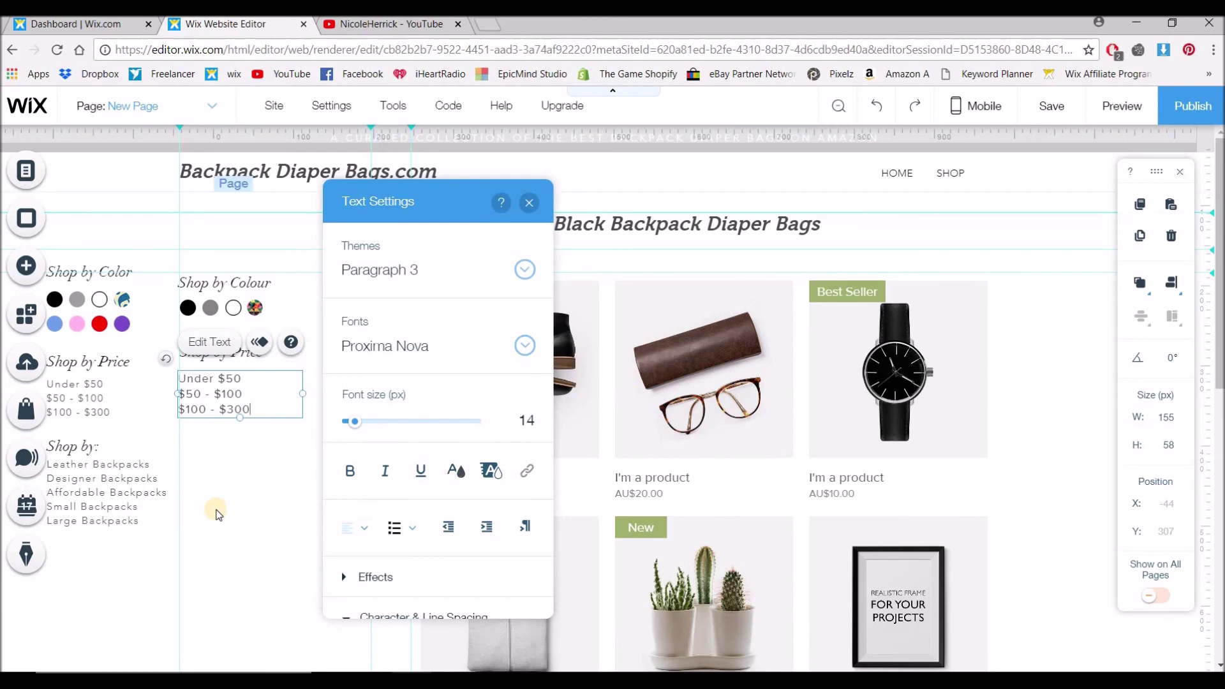
left_click(217, 512)
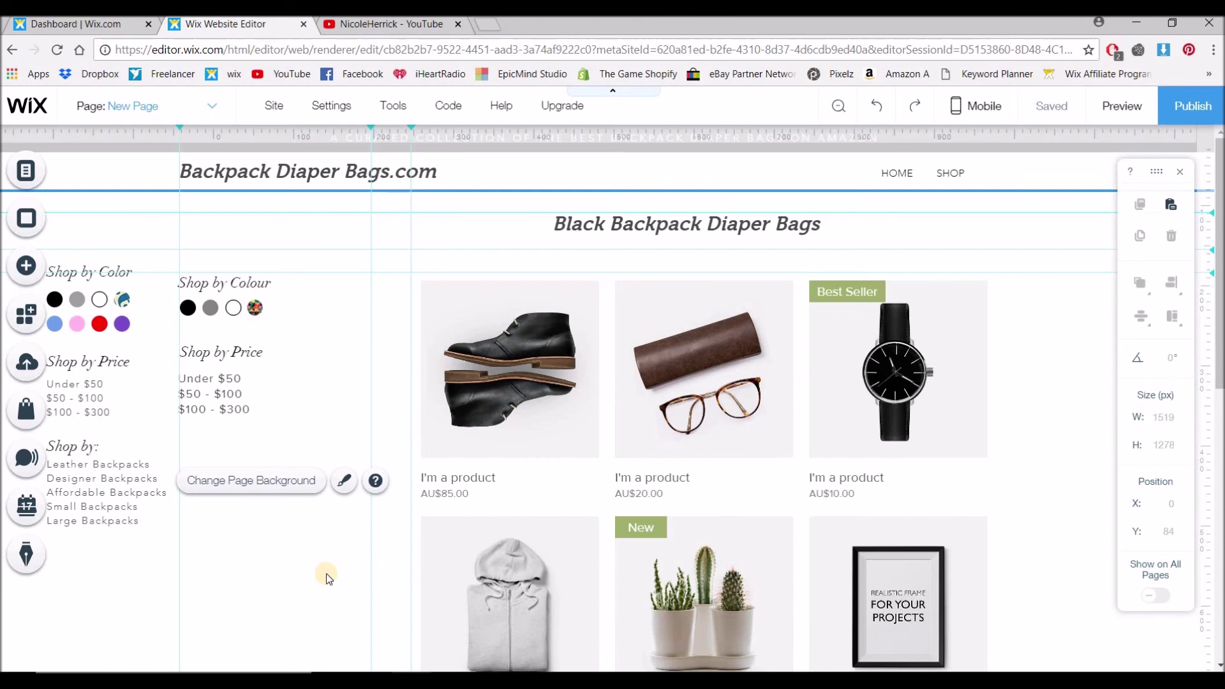
Step: Delete the practice sidebar's "Shop by Colour" heading, its swatches, and the Shop by Price heading and list
left_click(226, 279)
key("Delete")
left_click_drag(169, 295, 284, 453)
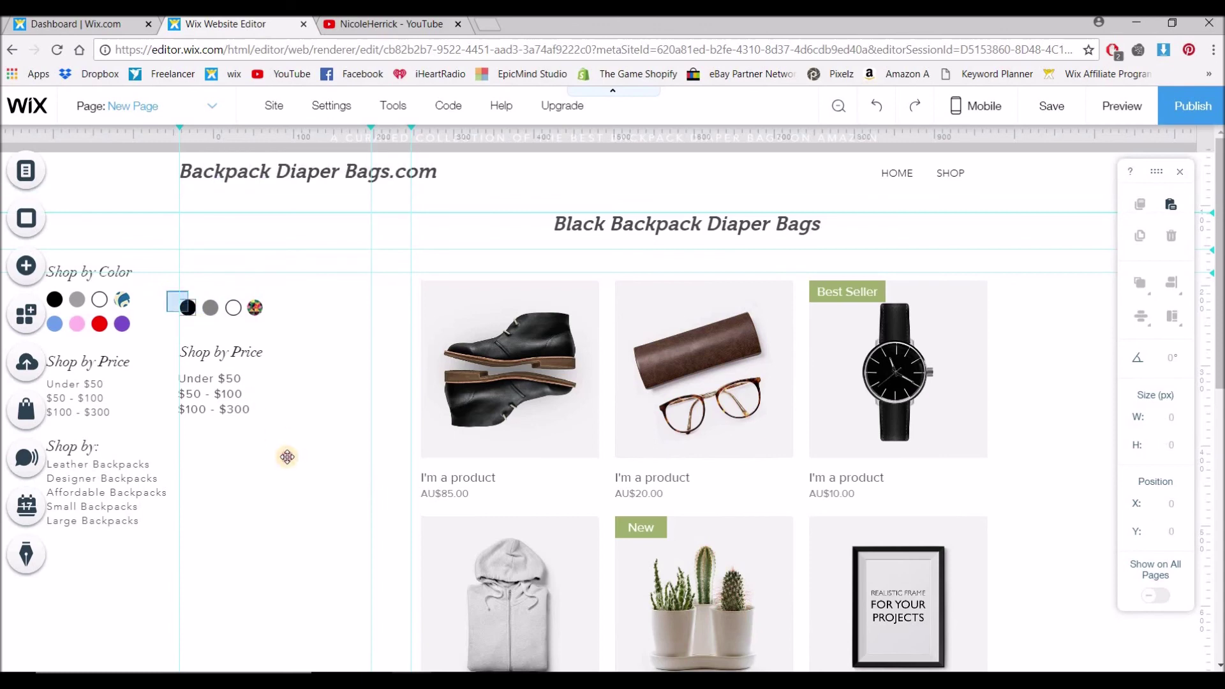
key("Delete")
Step: Move all elements of the original sidebar together to X -37, Y 183, beside the vertical guide
left_click_drag(178, 254, 28, 592)
left_click_drag(84, 484, 217, 491)
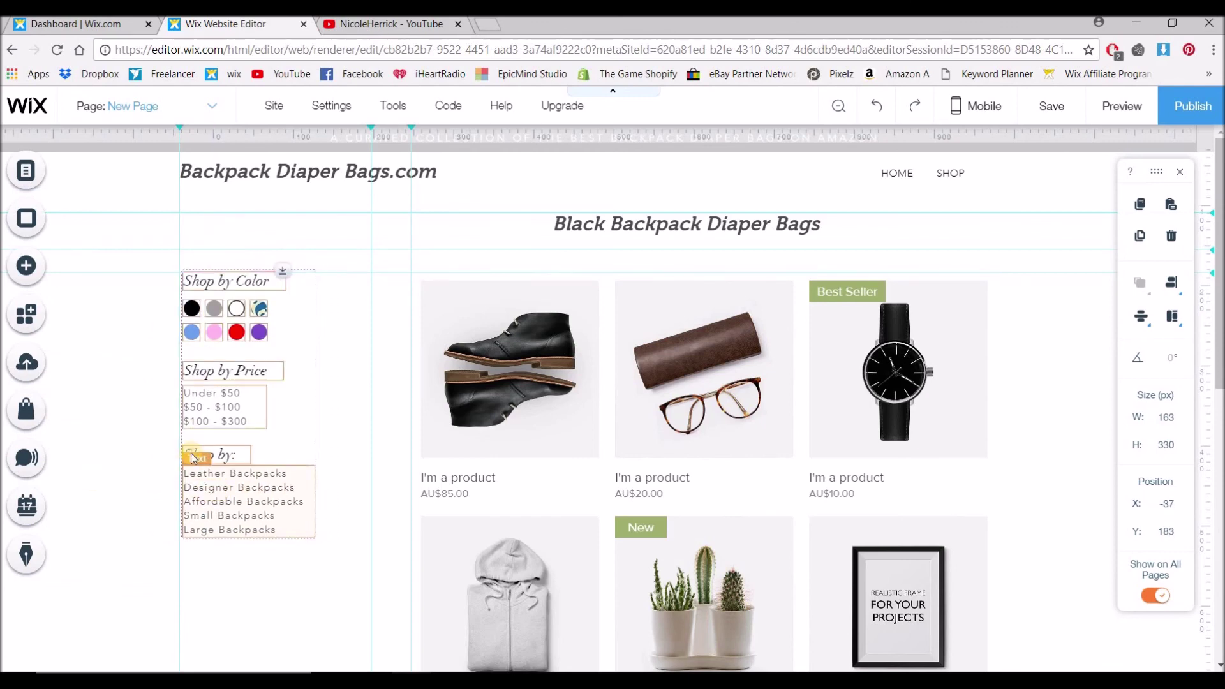
left_click(141, 305)
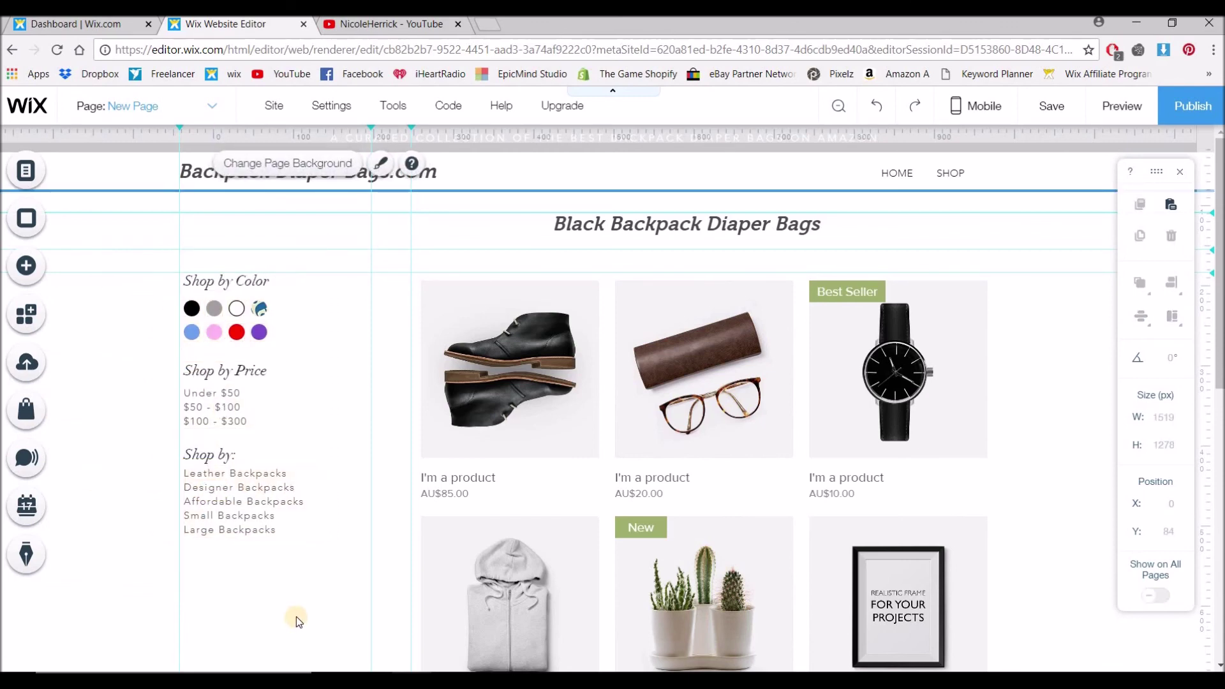
Step: Group all the sidebar's headings, color swatches and text lists into a single element
left_click_drag(132, 251, 356, 586)
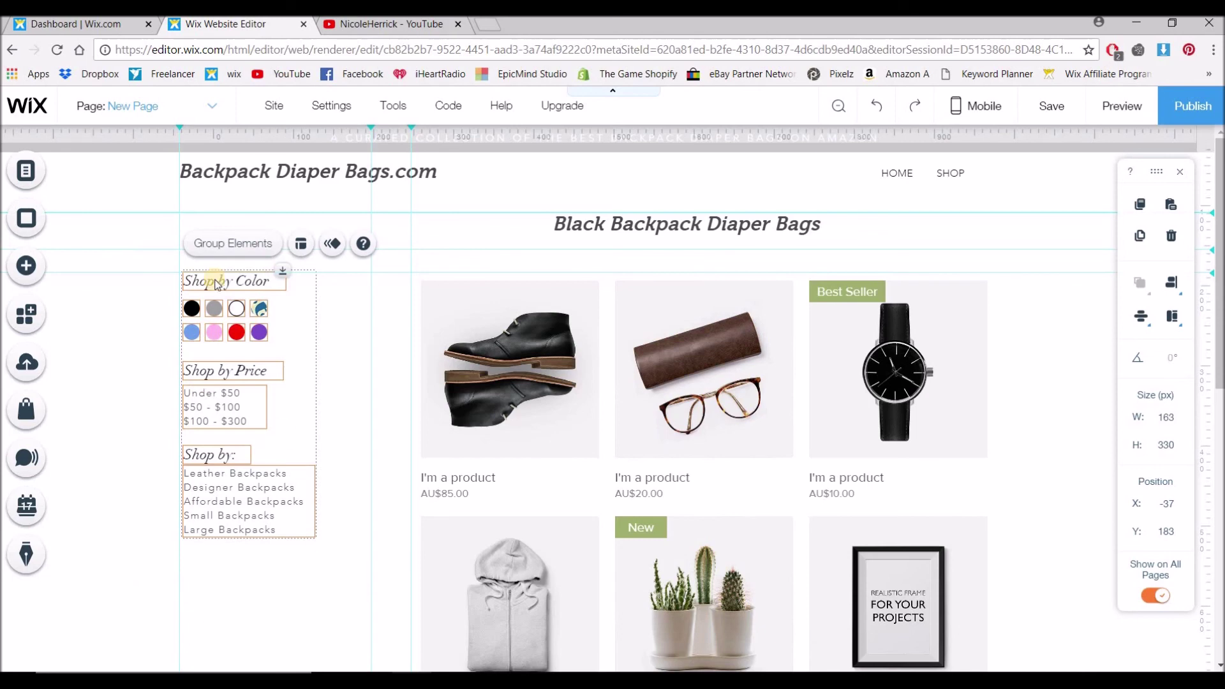
left_click(243, 236)
left_click(262, 414)
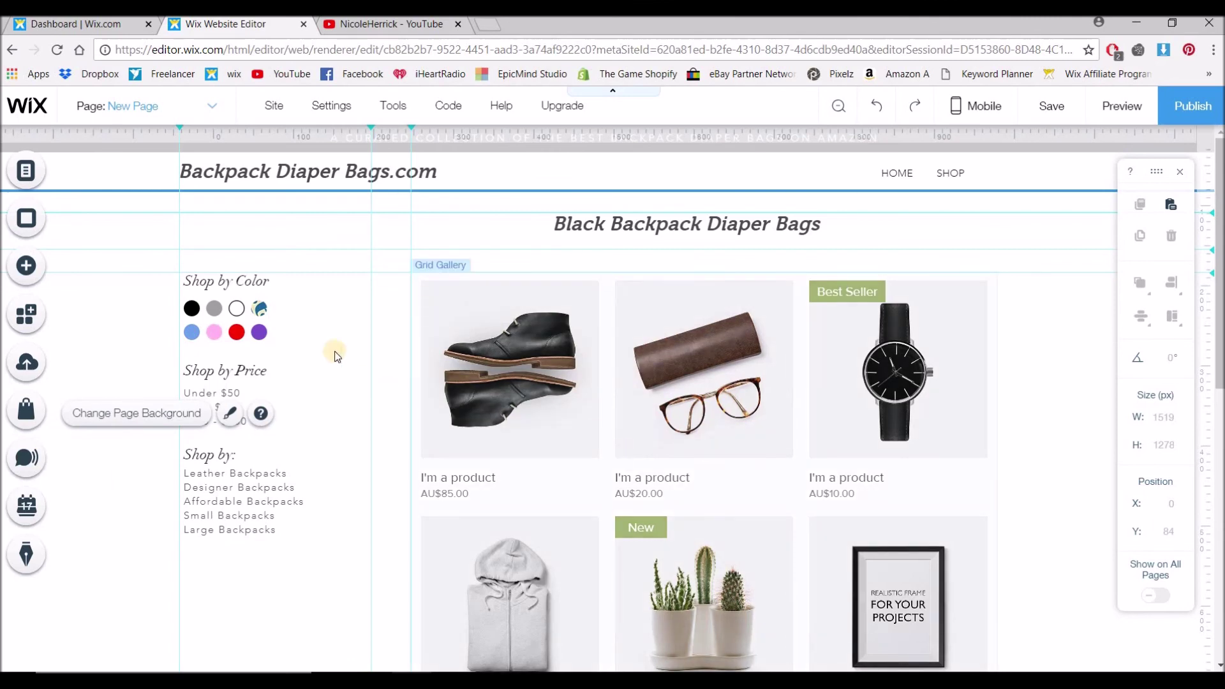
Step: Copy the grouped sidebar, open the White Backpack Diaper Bags page and select the sidebar group there
left_click(254, 312)
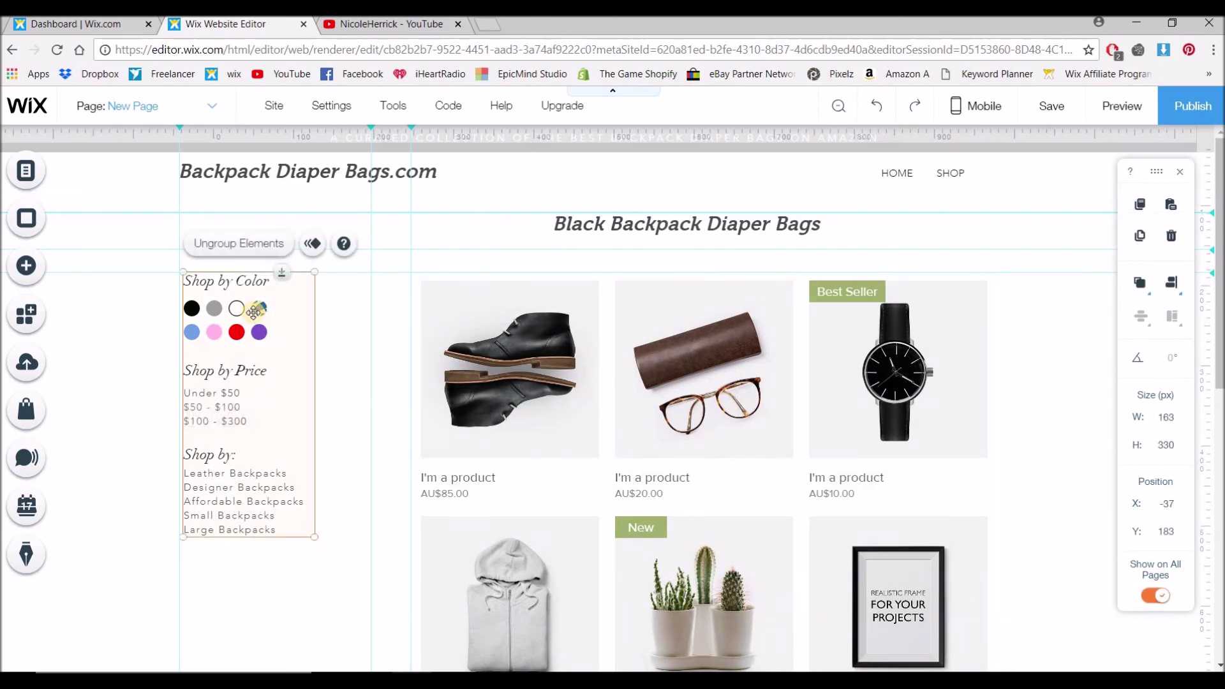
left_click(1141, 210)
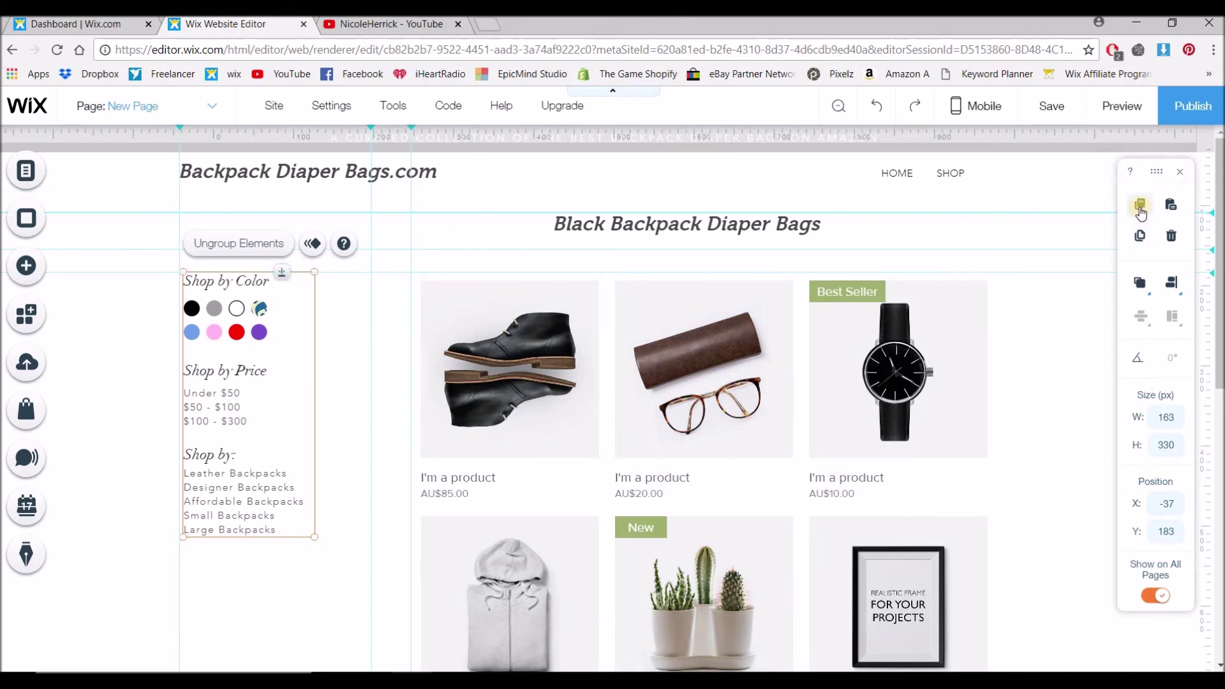
left_click(144, 109)
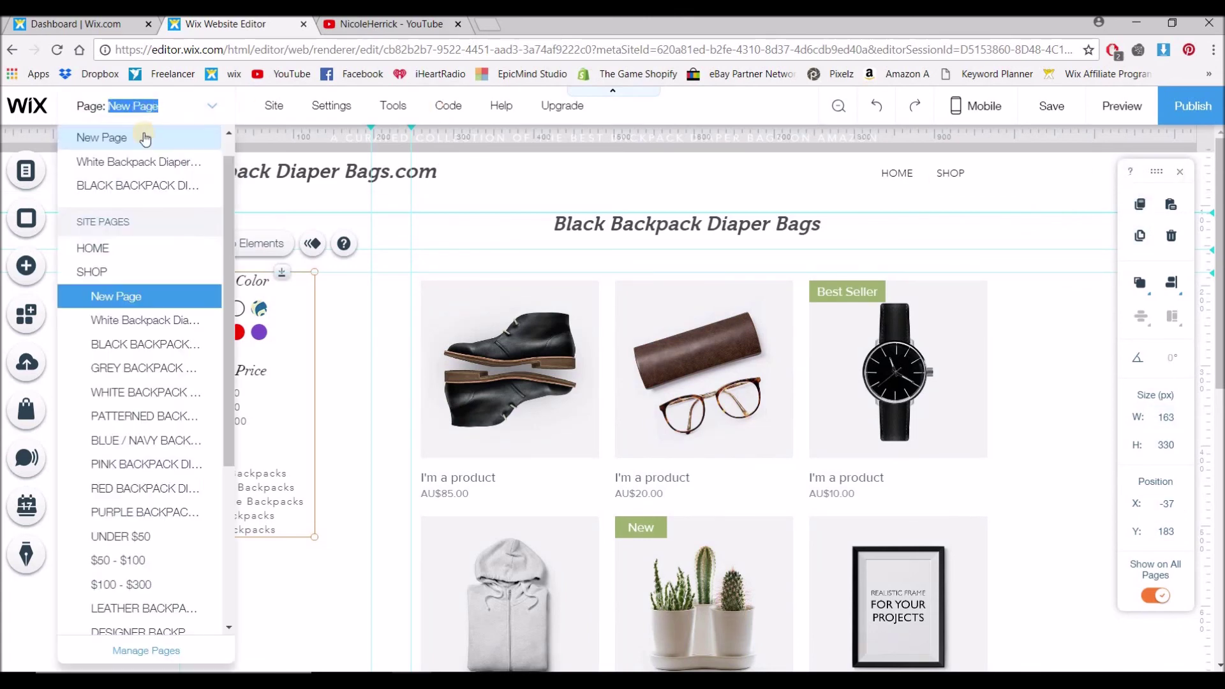
left_click(126, 322)
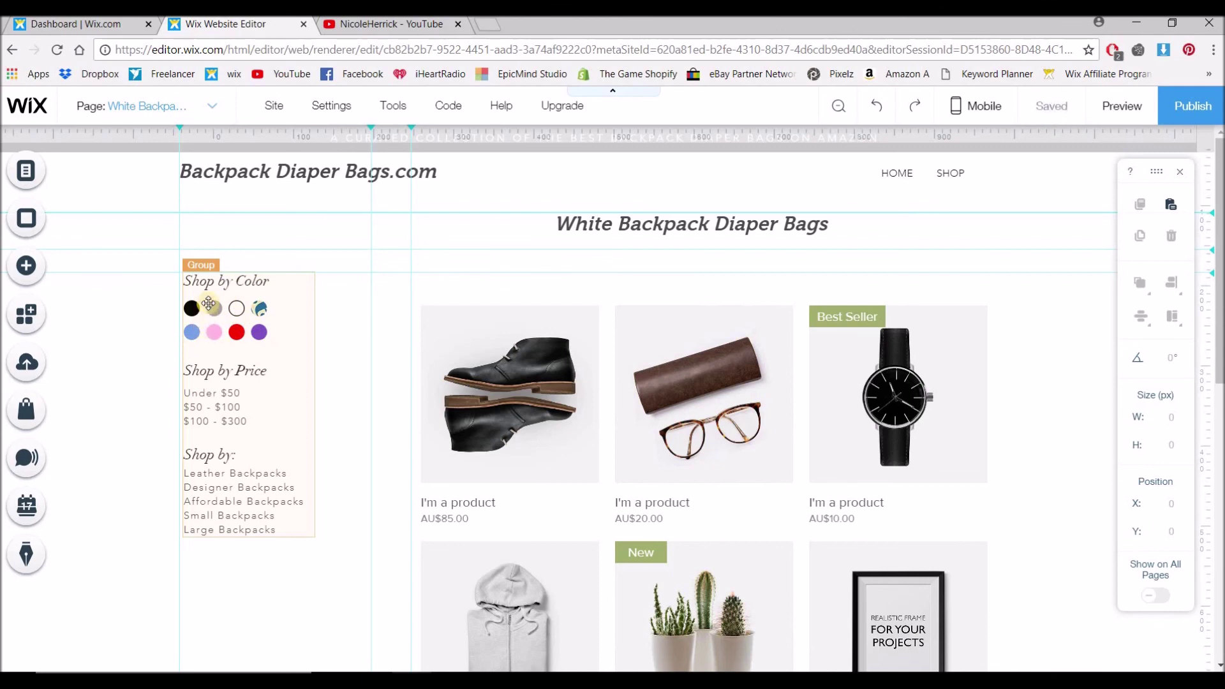
left_click(206, 314)
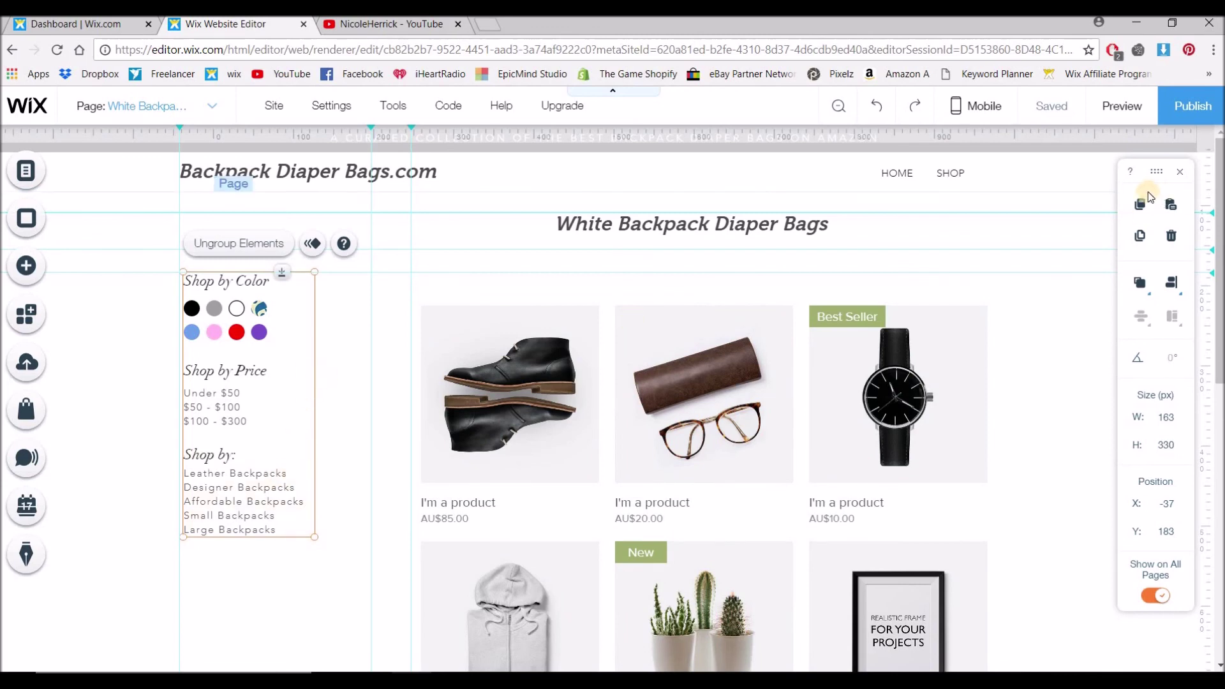
Step: Open the HOME page and preview the site with the sidebar in place
left_click(137, 105)
scroll(140, 155, "up", 1)
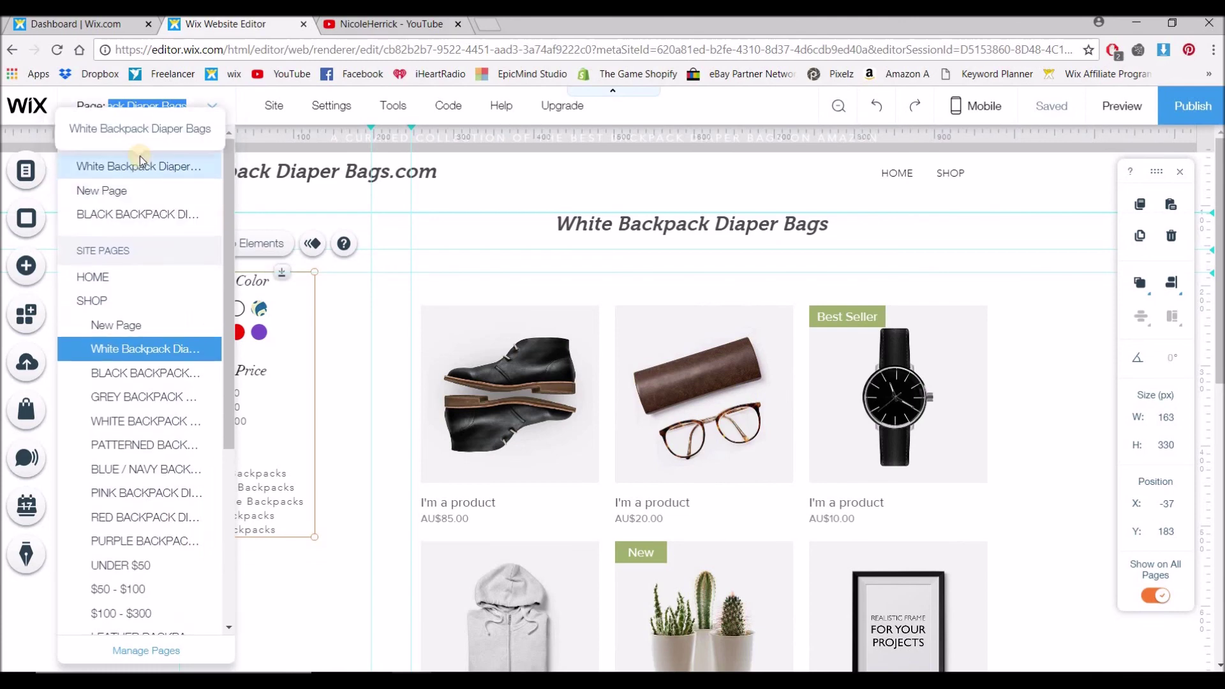
left_click(101, 278)
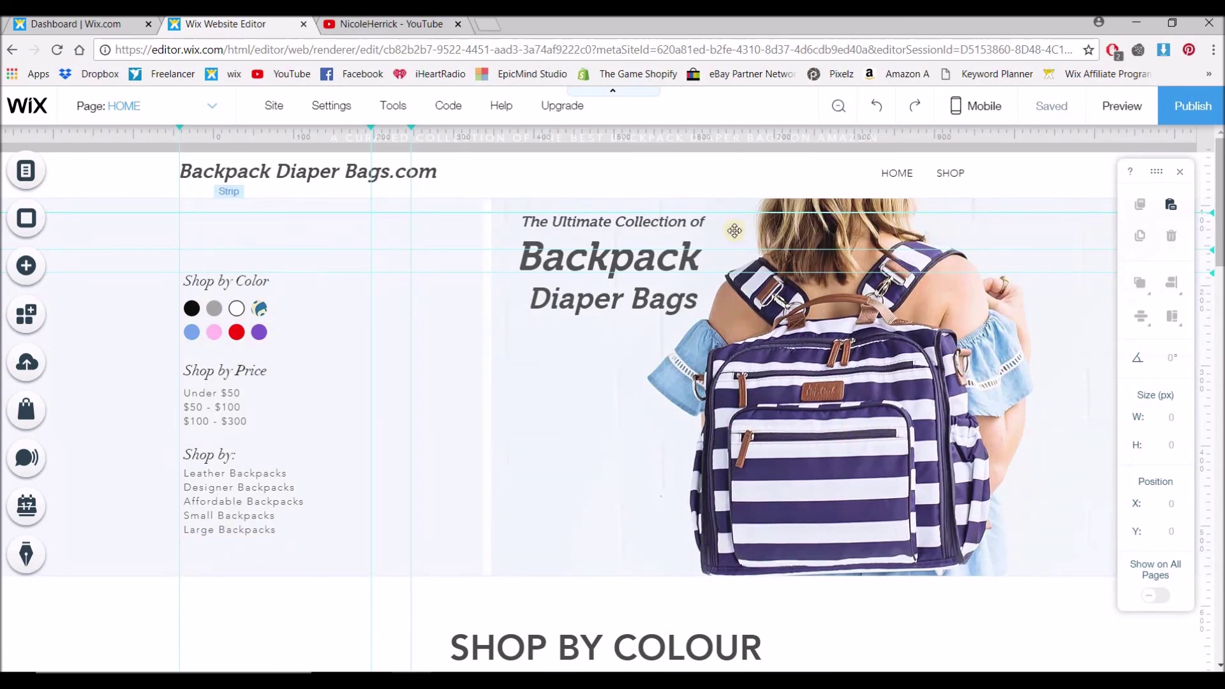
left_click(1122, 106)
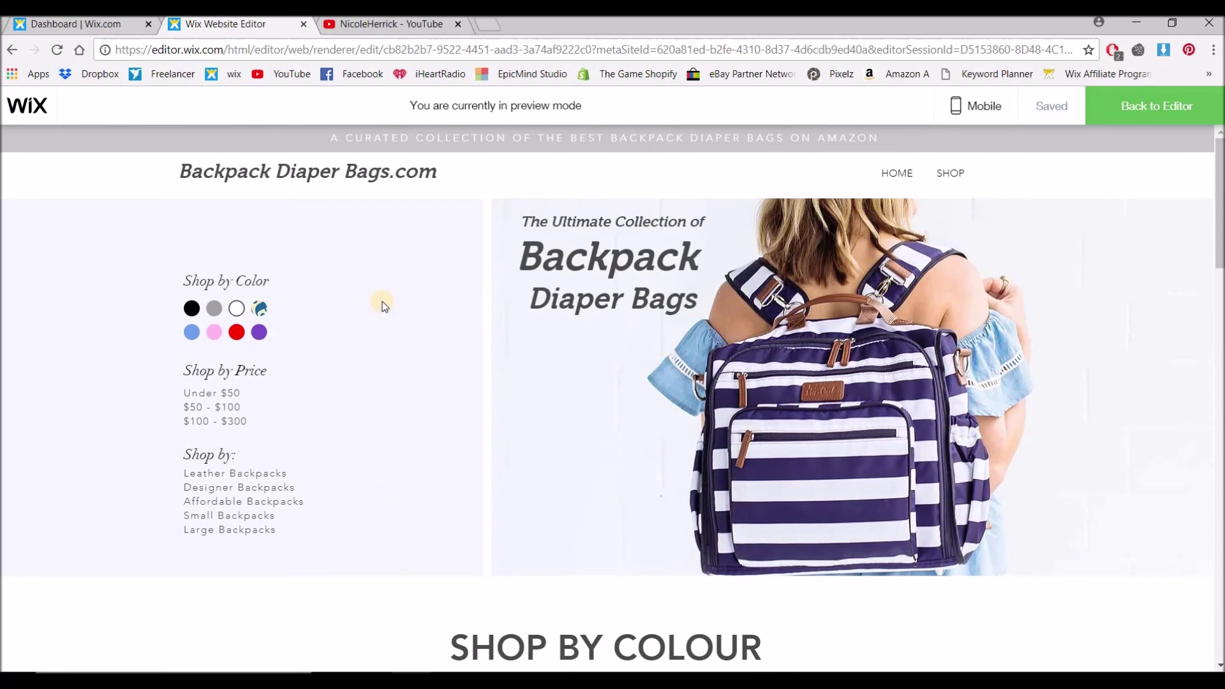